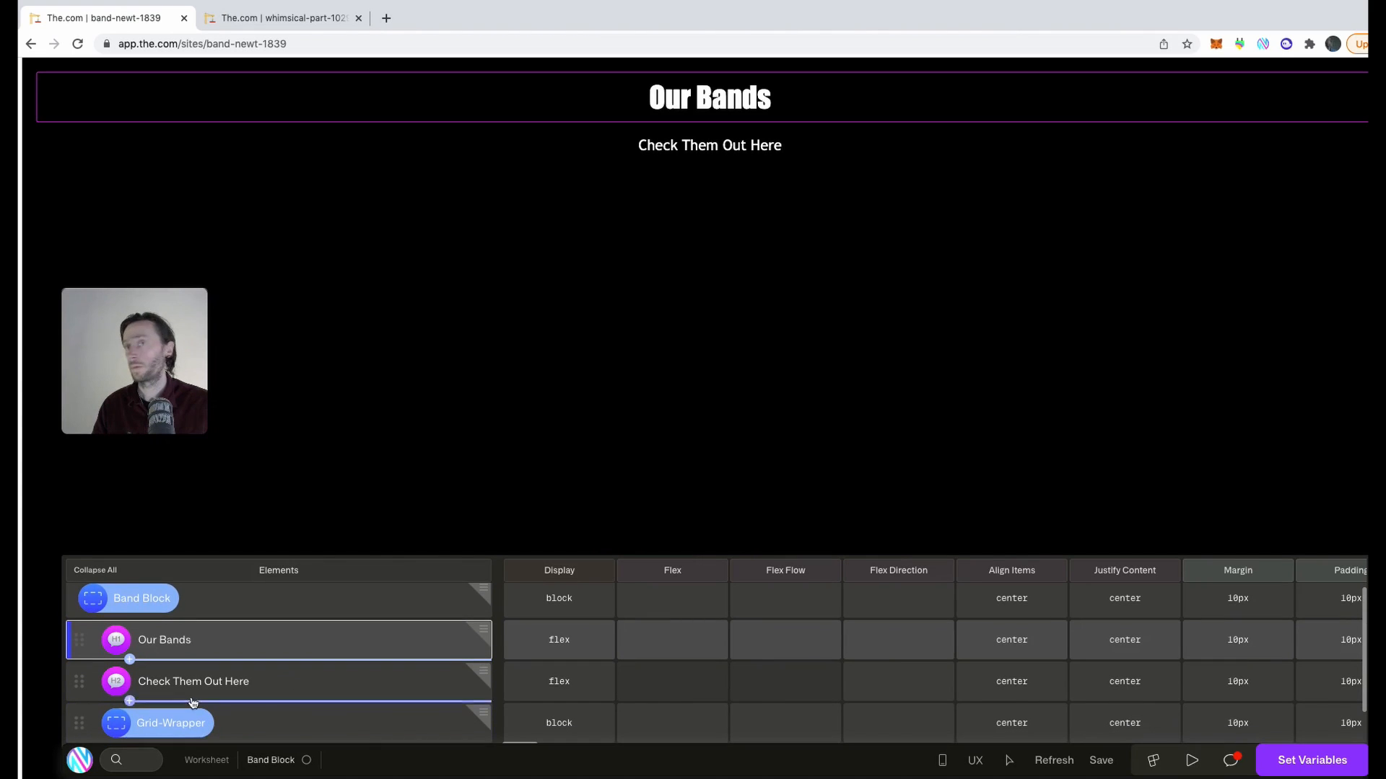
# Add a container element labelled Grid below Grid-Wrapper and set its display to grid.
pyautogui.scroll(-1, 195, 721)
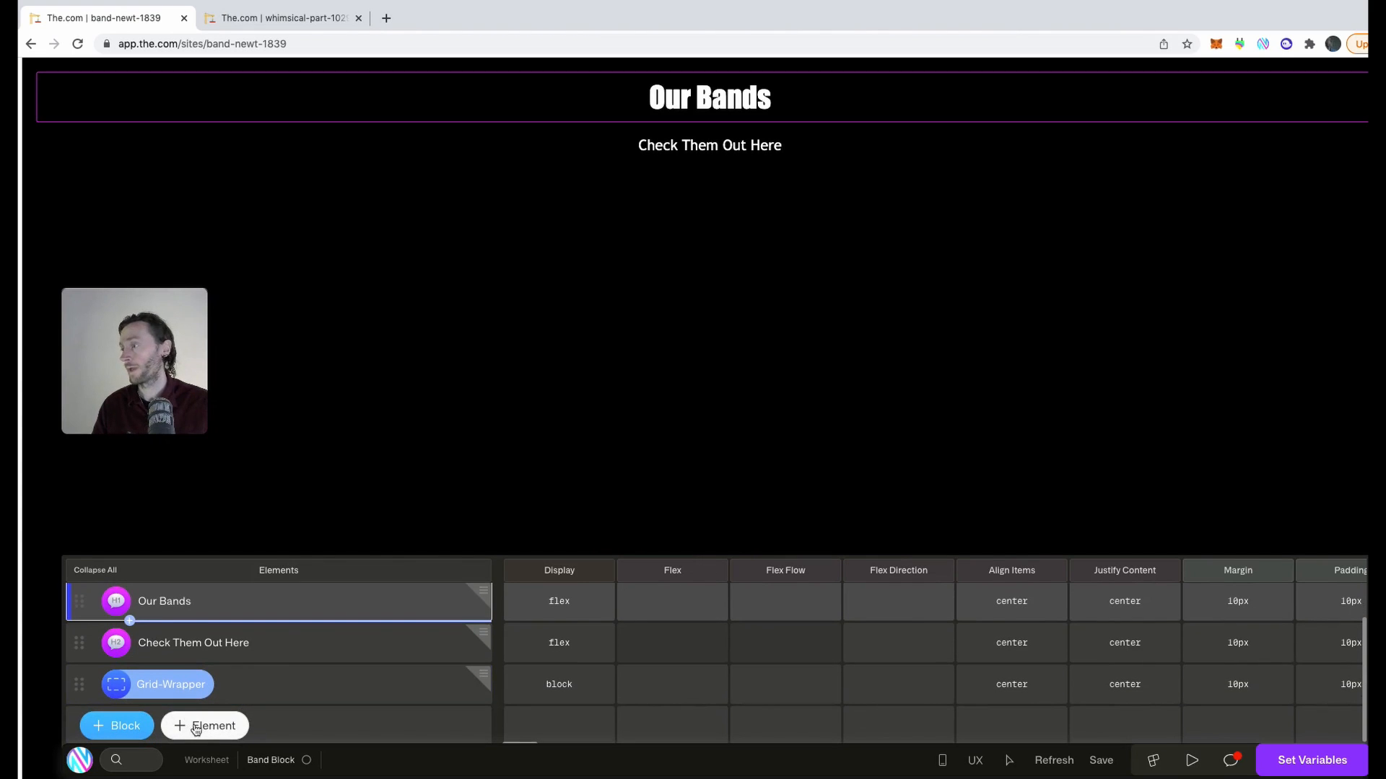
pyautogui.click(195, 728)
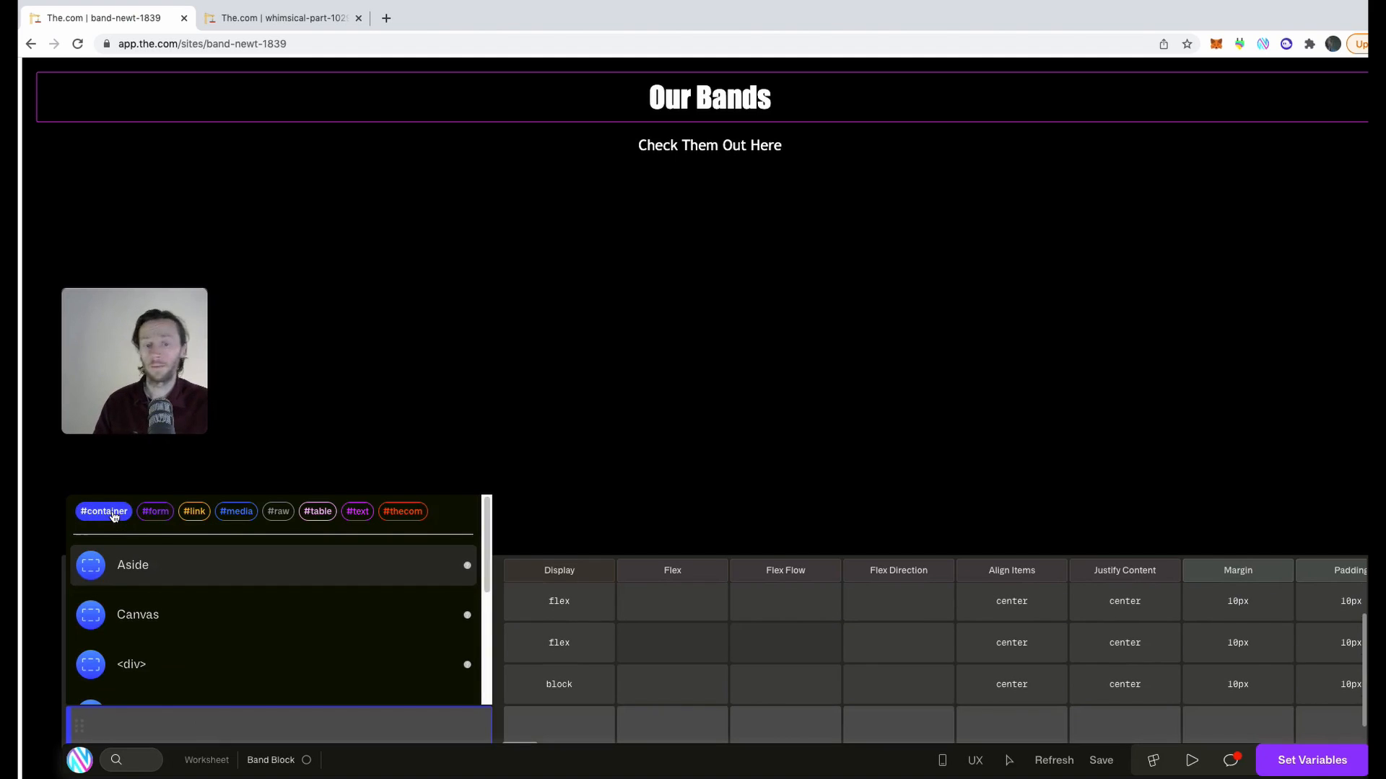
pyautogui.scroll(-1, 198, 643)
pyautogui.click(198, 641)
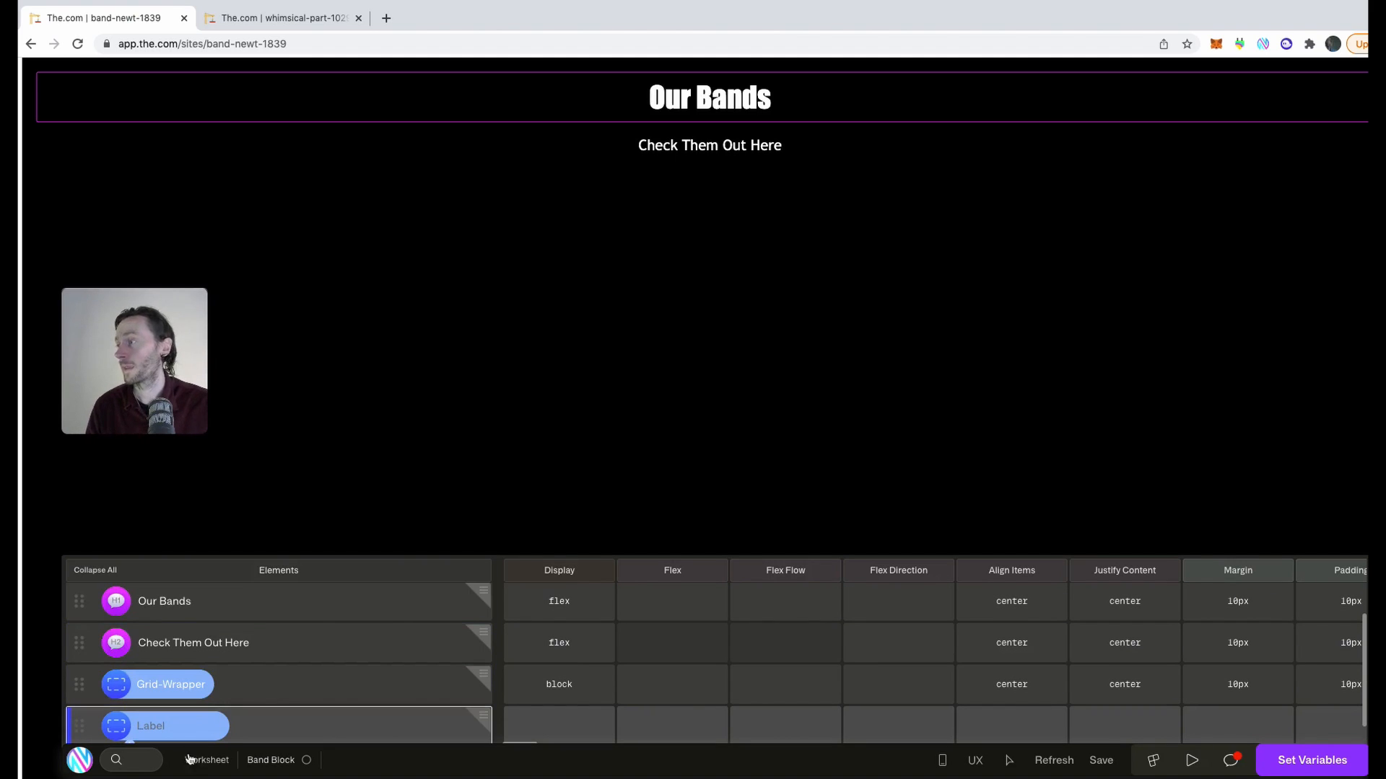
pyautogui.write('Grid')
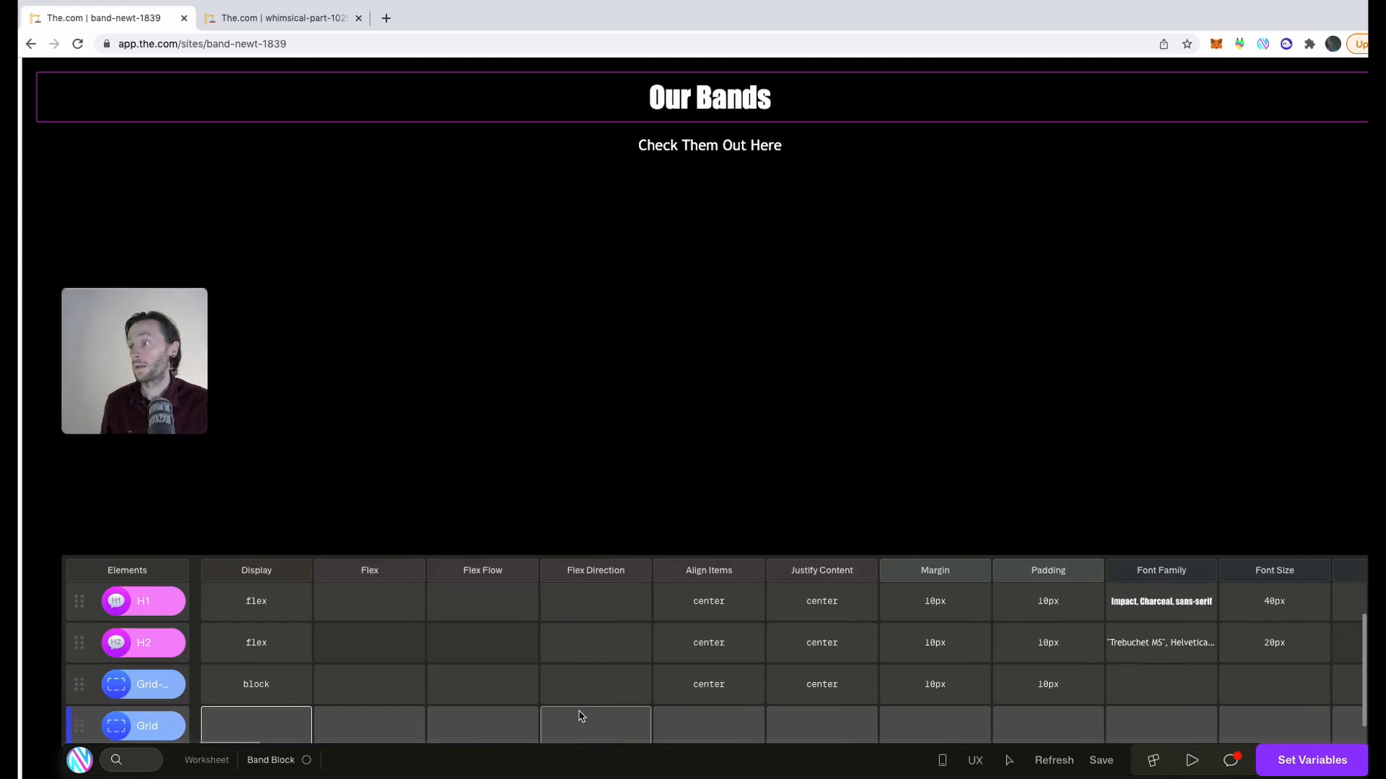
pyautogui.click(238, 724)
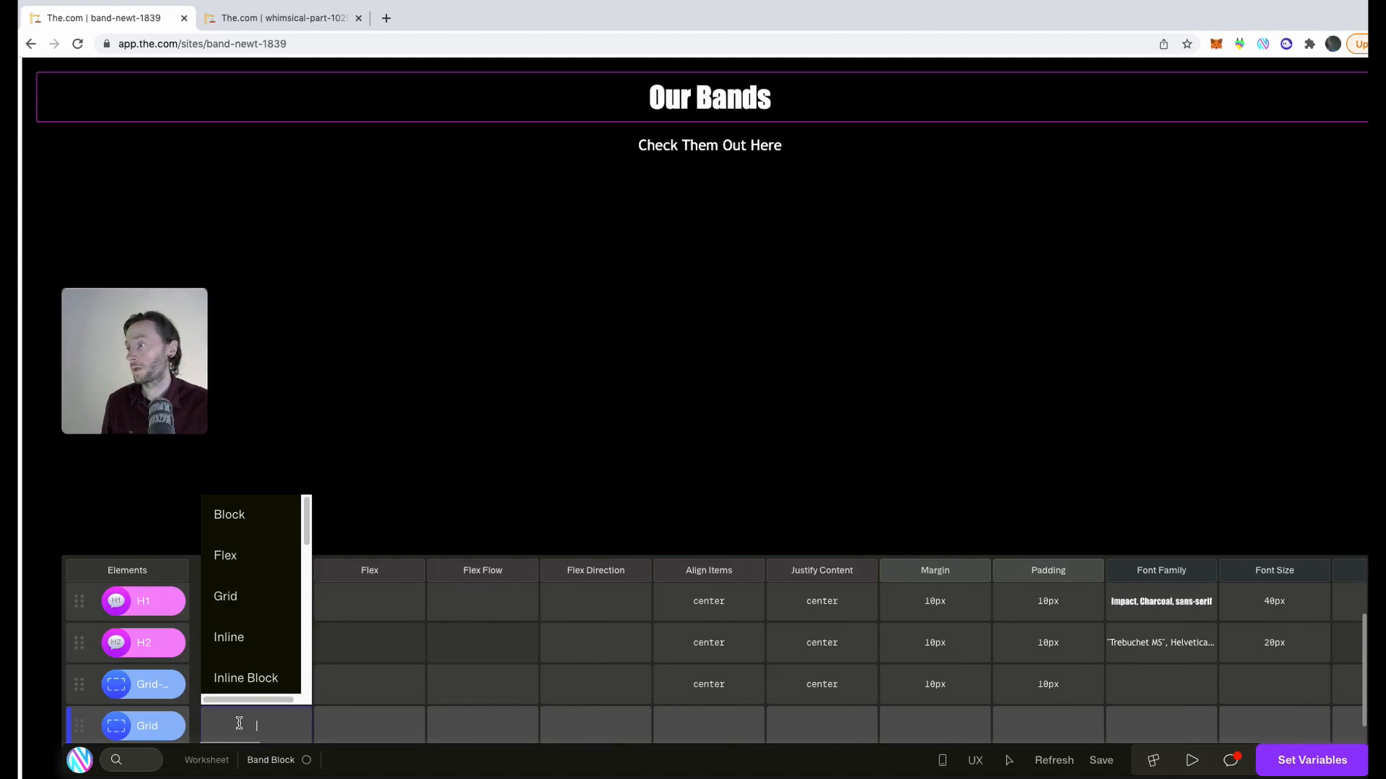
pyautogui.click(245, 593)
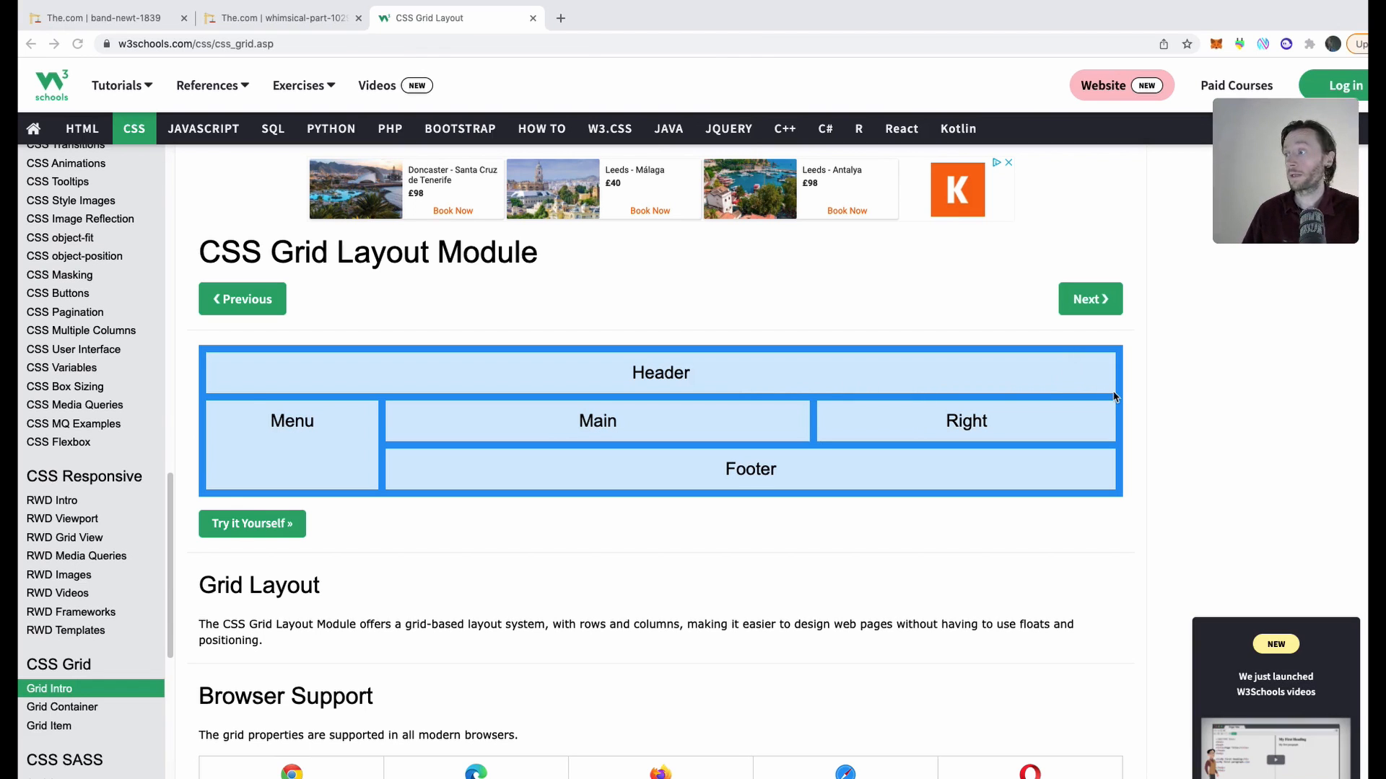
# Review the W3Schools CSS Grid page for grid elements, the display property, columns, rows, gaps and the list of grid properties.
pyautogui.scroll(-5, 1088, 394)
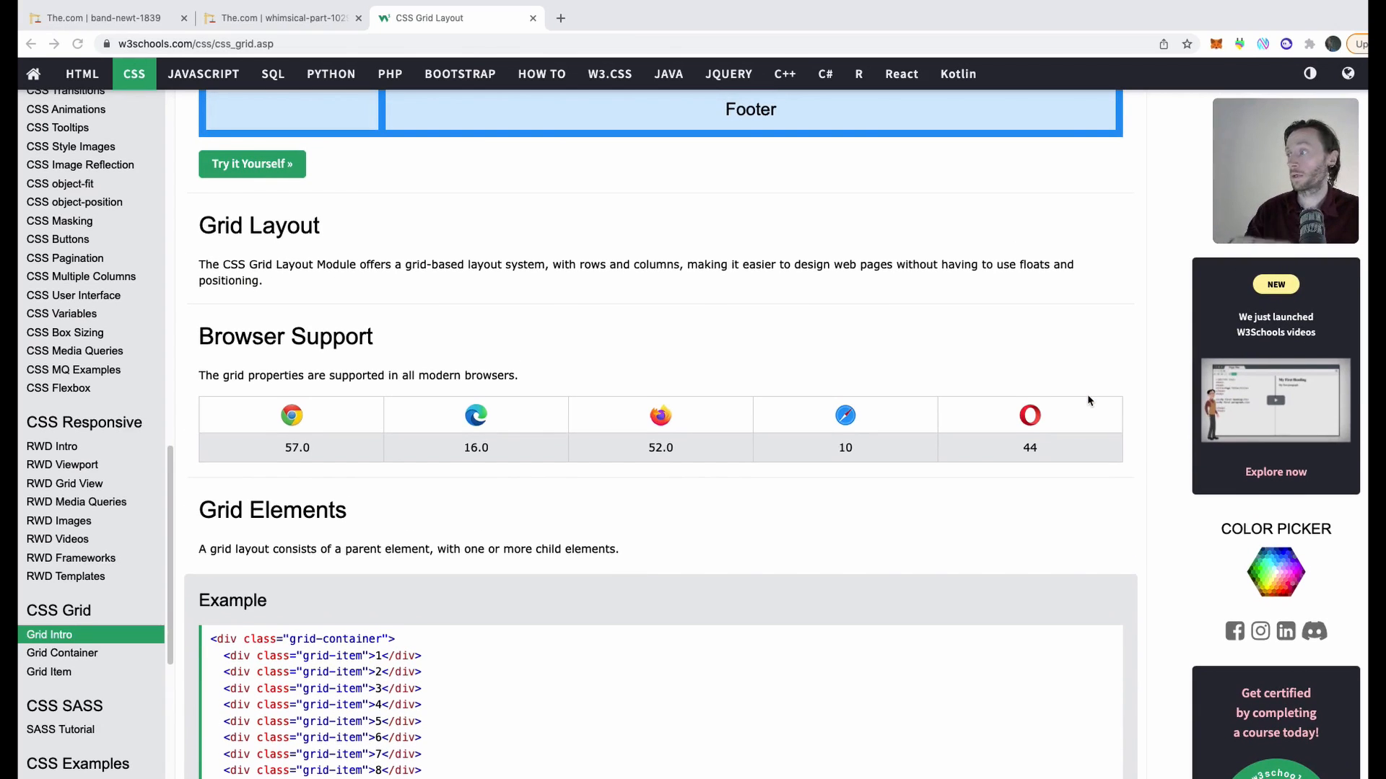
pyautogui.scroll(-5, 1087, 394)
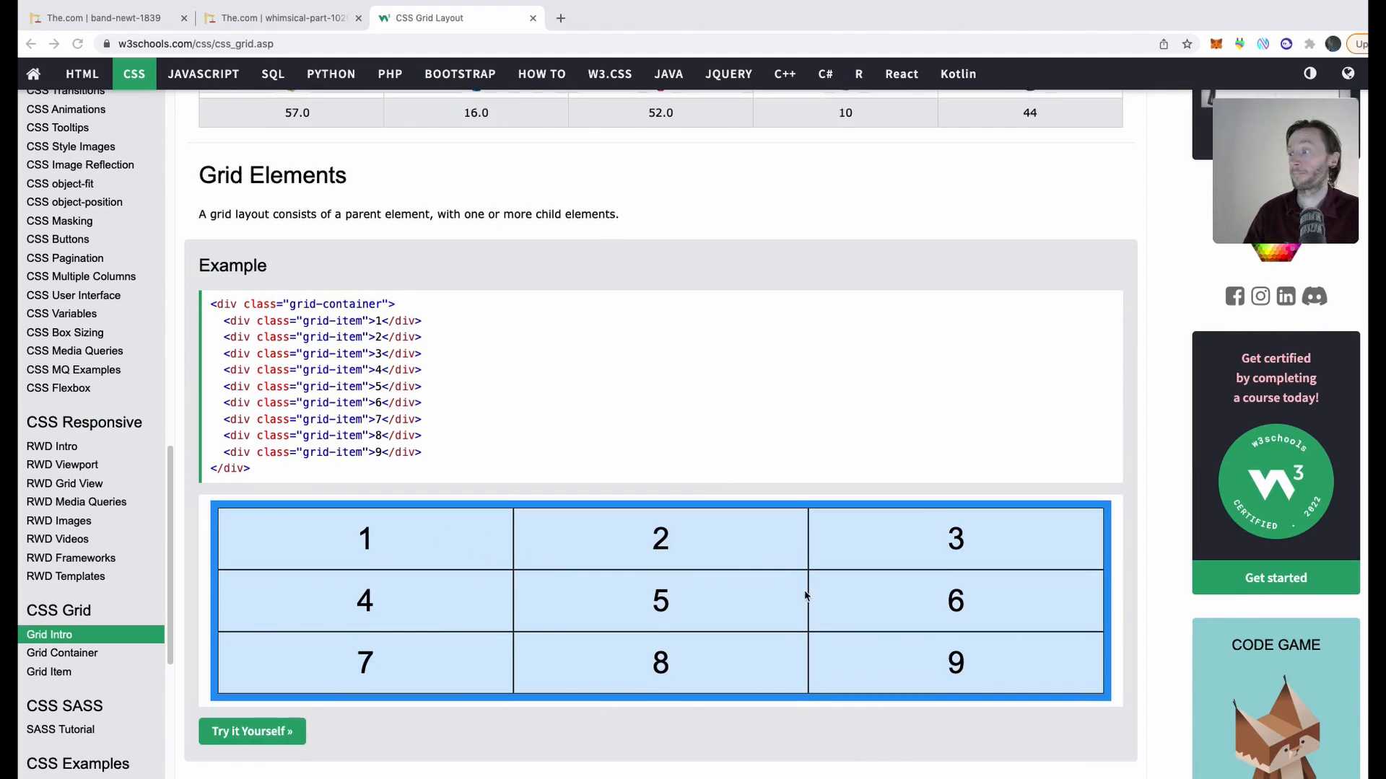
pyautogui.scroll(-9, 809, 589)
pyautogui.scroll(-9, 829, 592)
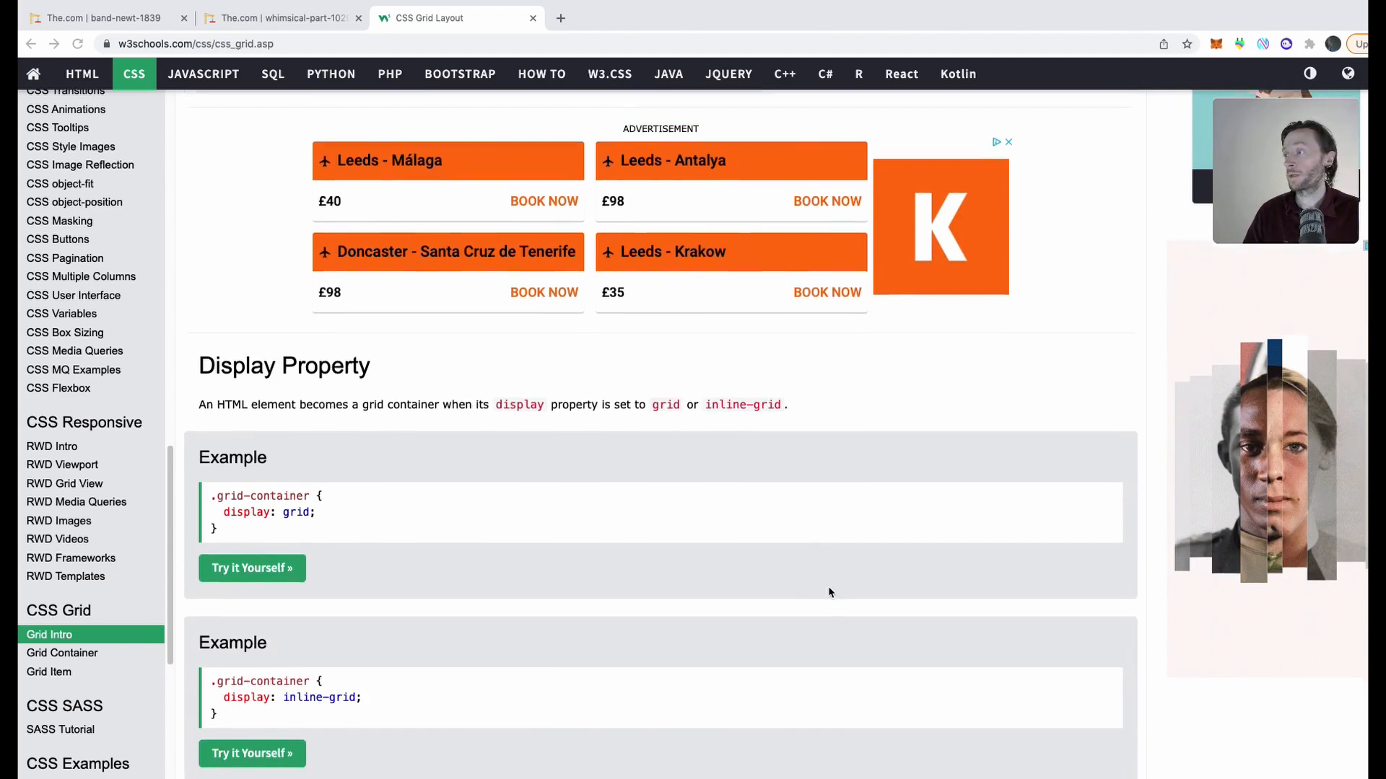
pyautogui.scroll(-2, 826, 588)
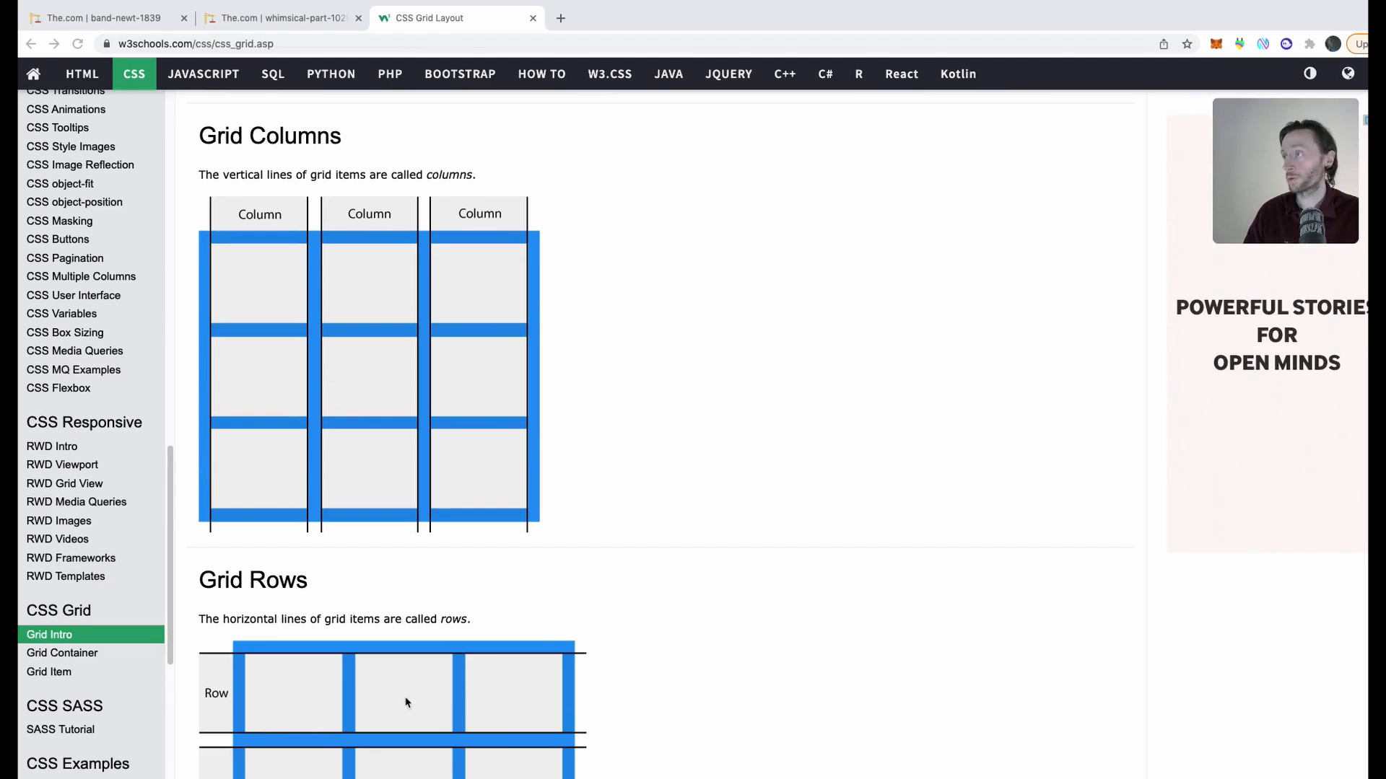
pyautogui.scroll(-13, 721, 424)
pyautogui.scroll(-5, 749, 387)
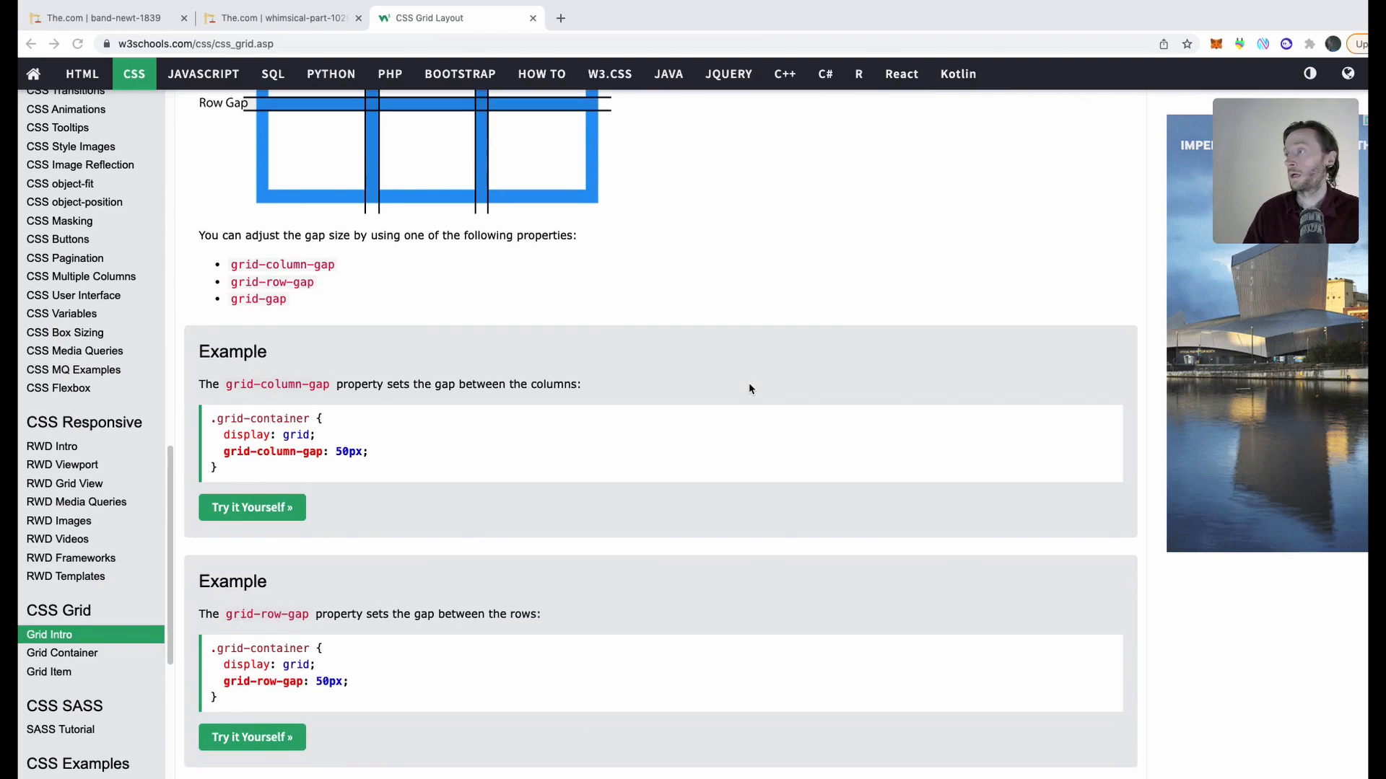
pyautogui.scroll(2, 340, 274)
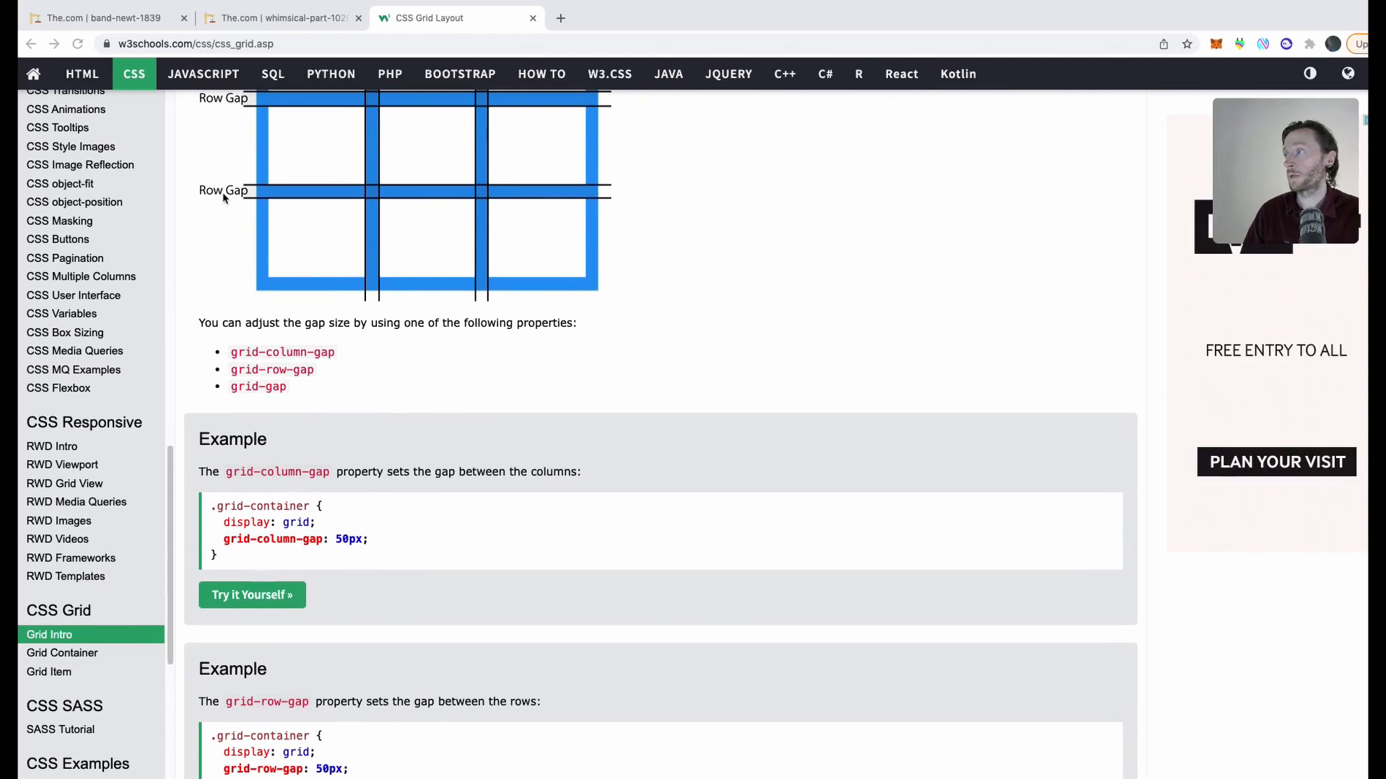
pyautogui.scroll(10, 414, 248)
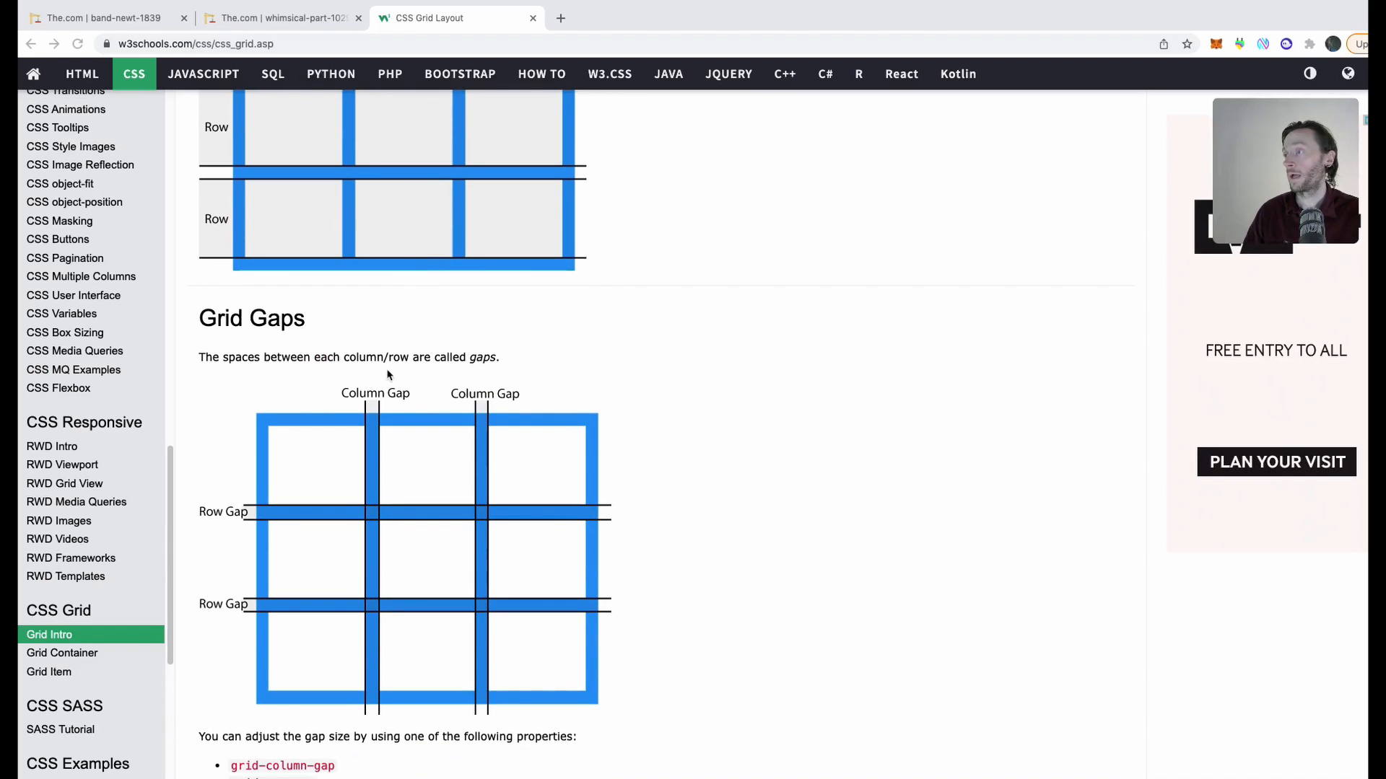
pyautogui.scroll(-20, 684, 426)
pyautogui.scroll(15, 686, 429)
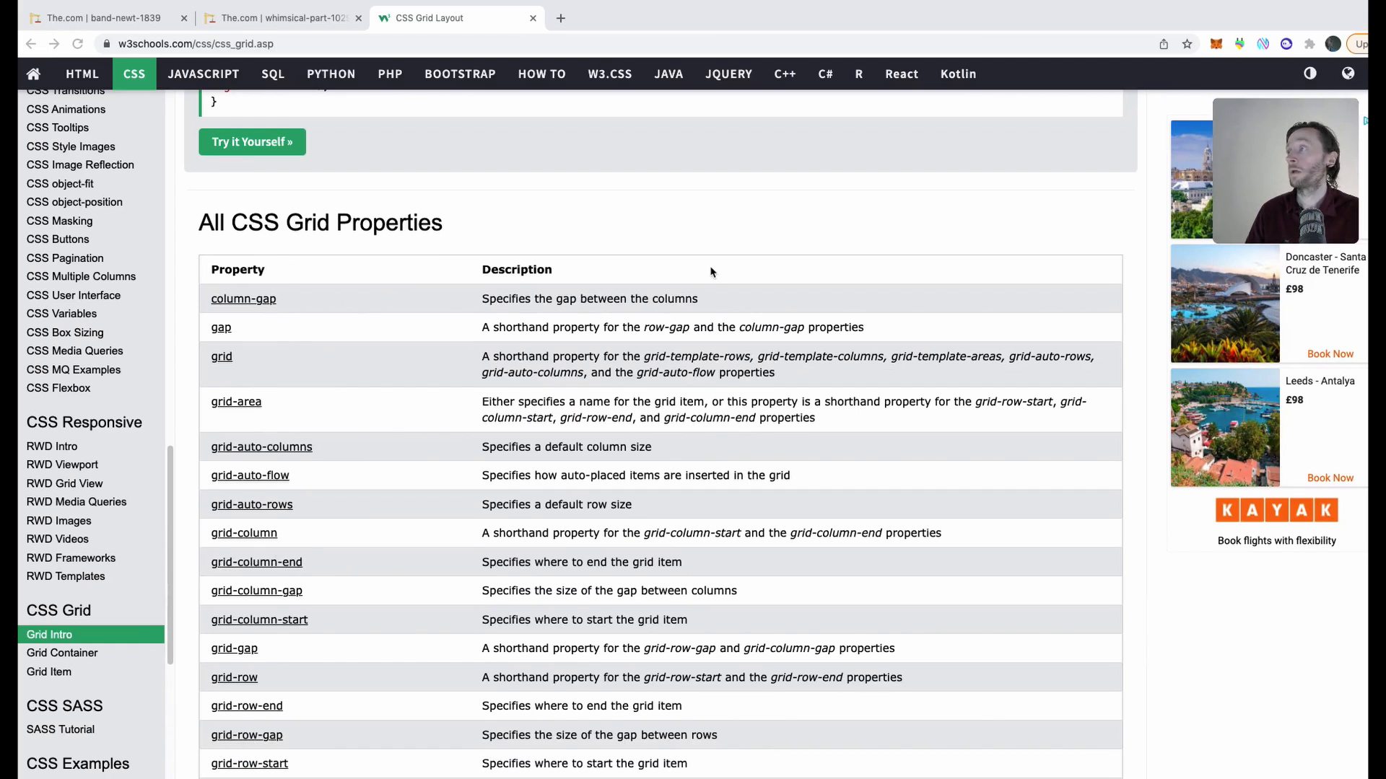
# Back in the band-newt-1839 site, set the Grid element's Grid Template Columns to 1fr 1fr 1fr, using the whimsical-part site as reference.
pyautogui.click(144, 21)
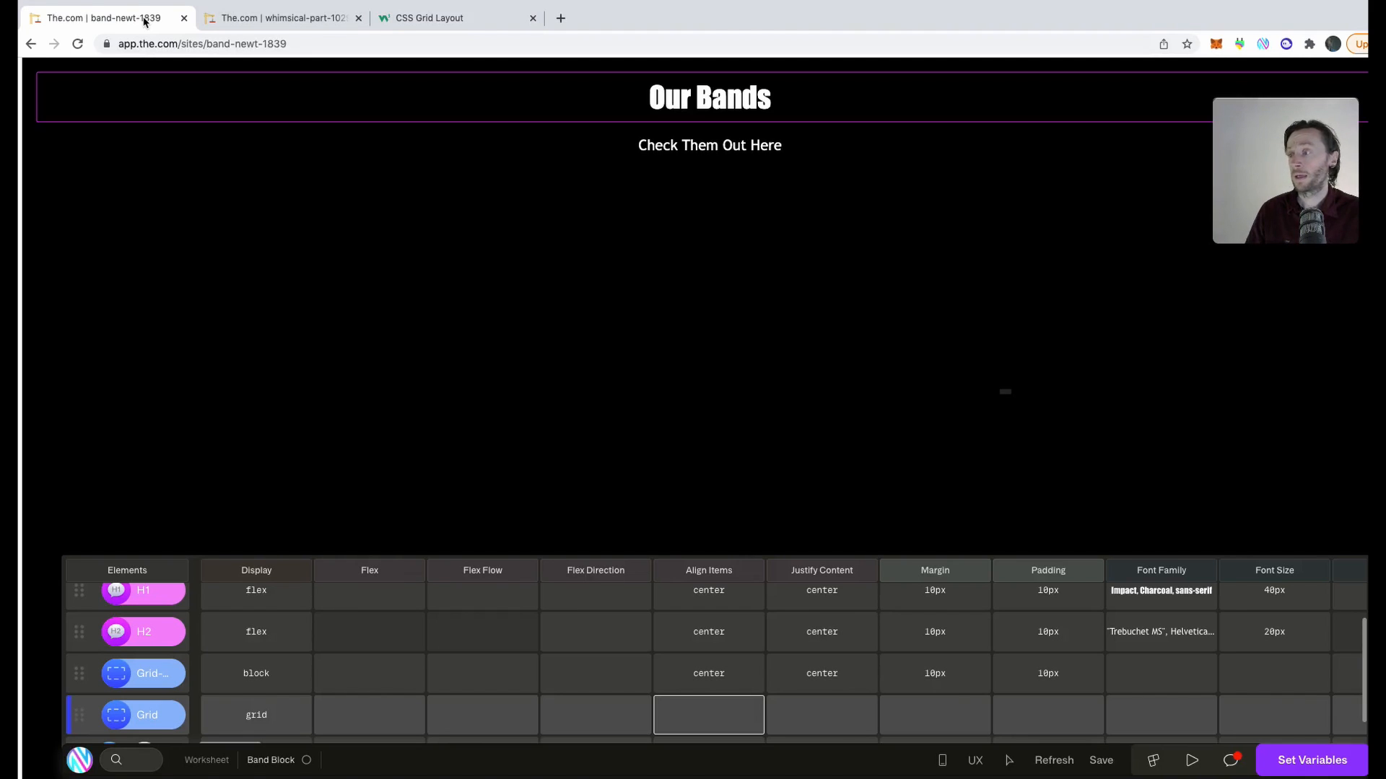
pyautogui.press('super+k')
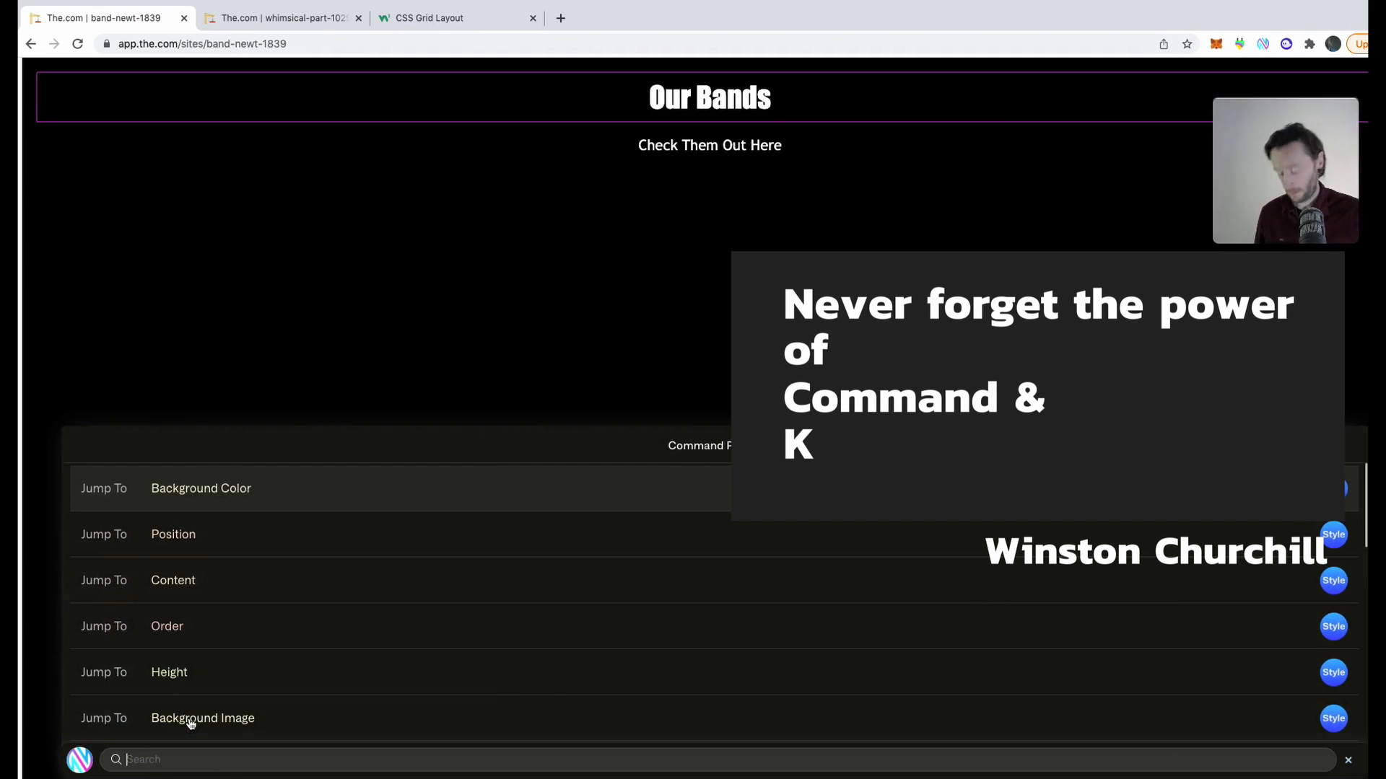
pyautogui.write('grid')
pyautogui.click(284, 19)
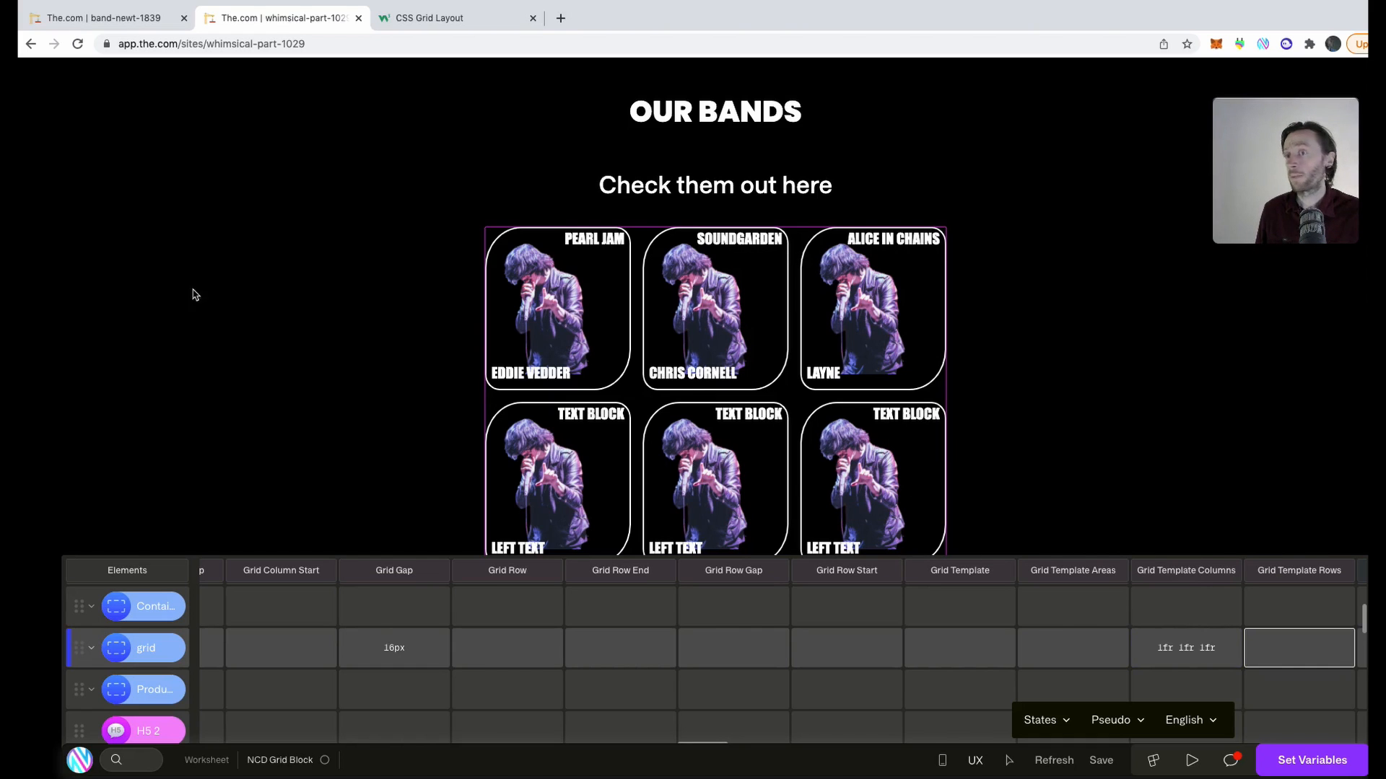
pyautogui.click(123, 16)
pyautogui.write('te')
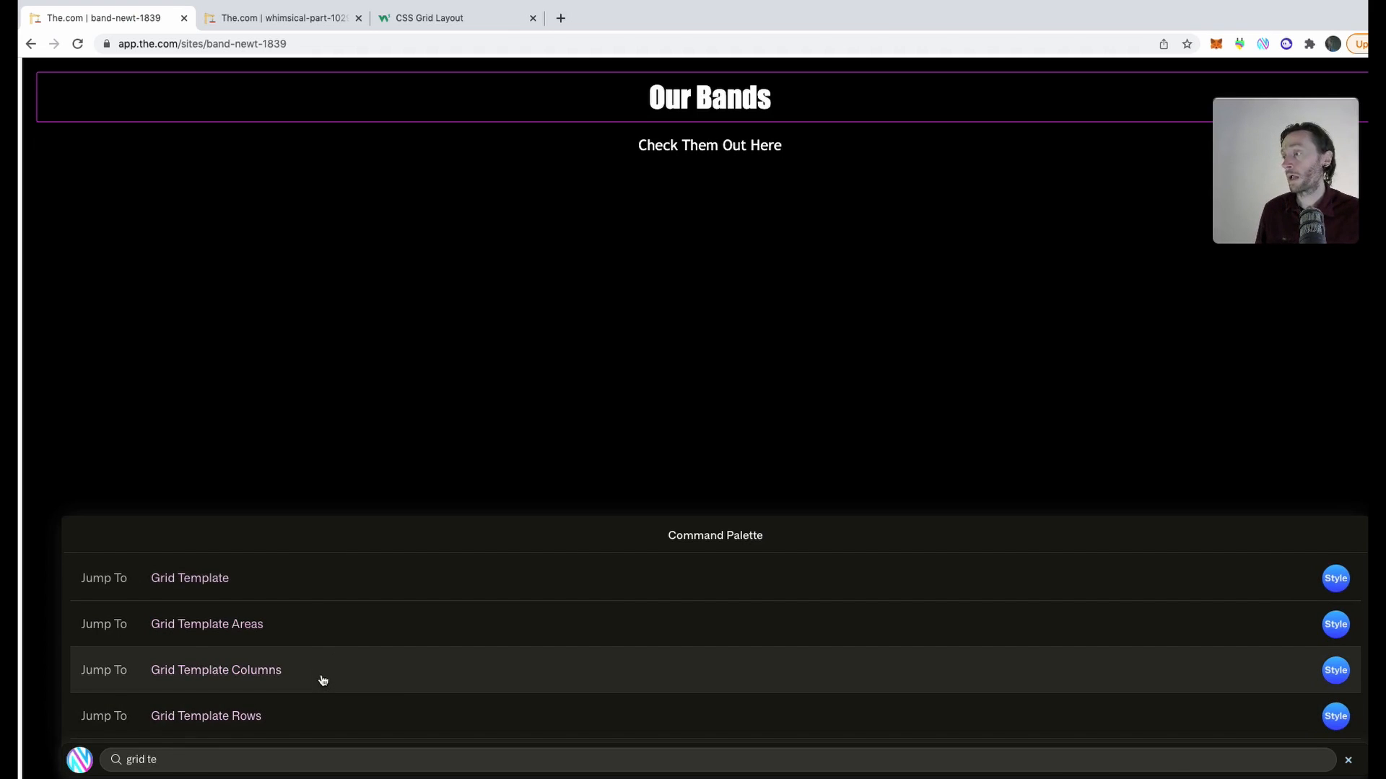
pyautogui.click(322, 681)
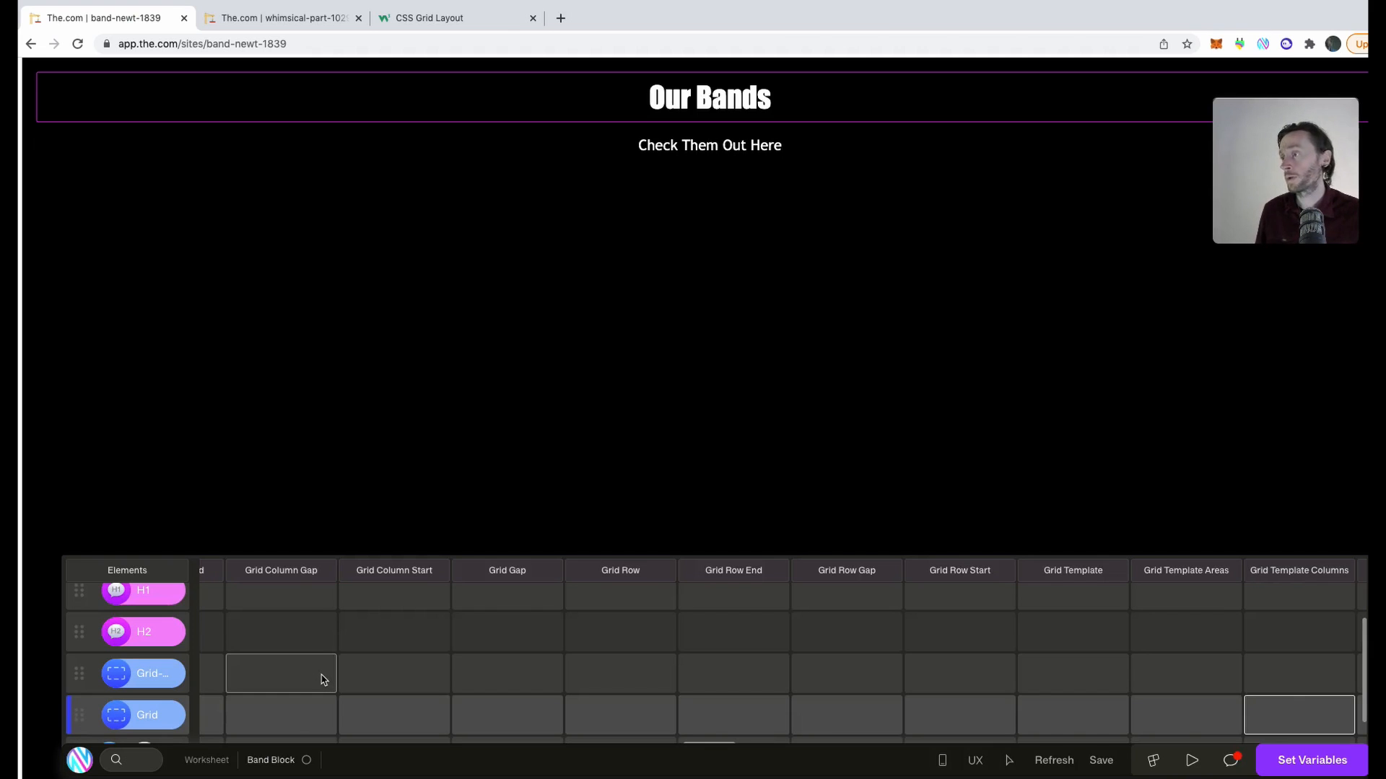
pyautogui.click(1269, 720)
pyautogui.write('1fr 1fr 1')
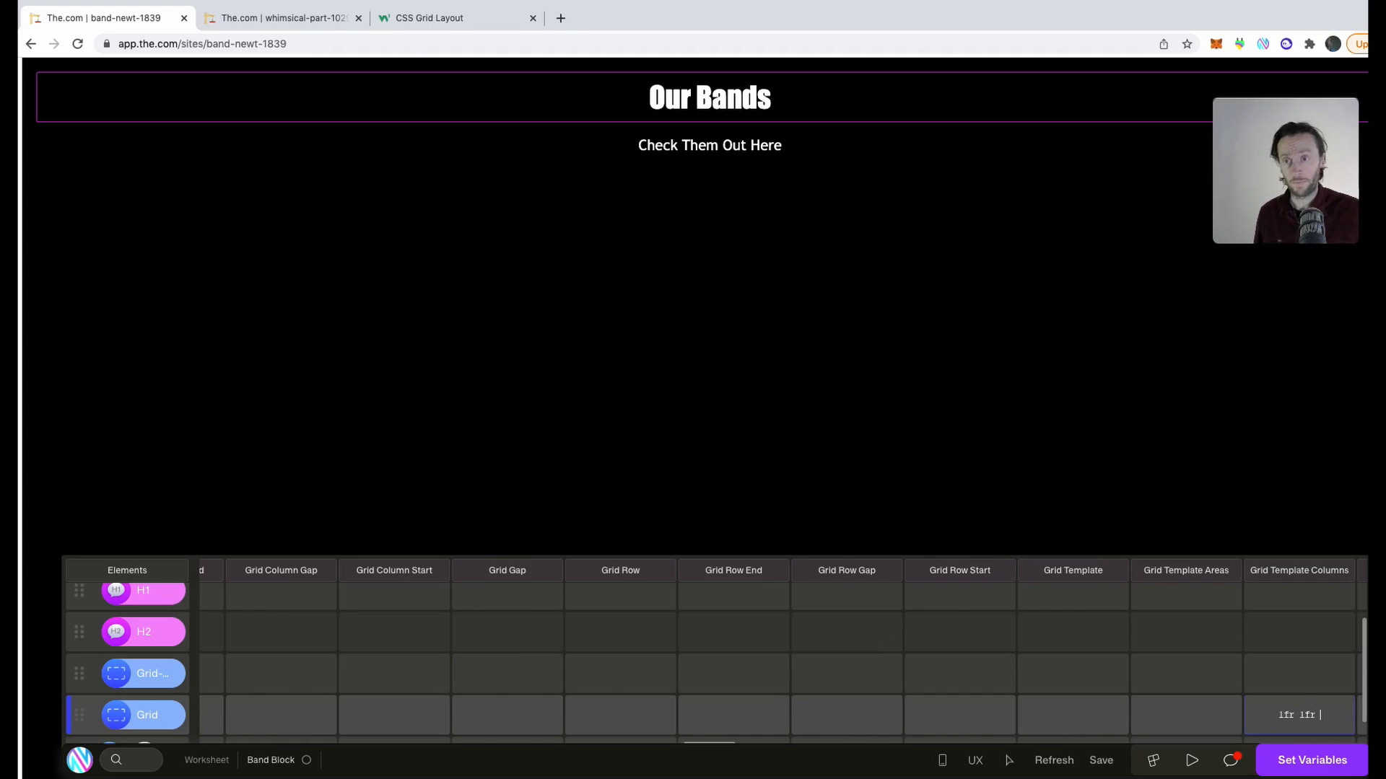
pyautogui.write('fr')
pyautogui.press('Tab')
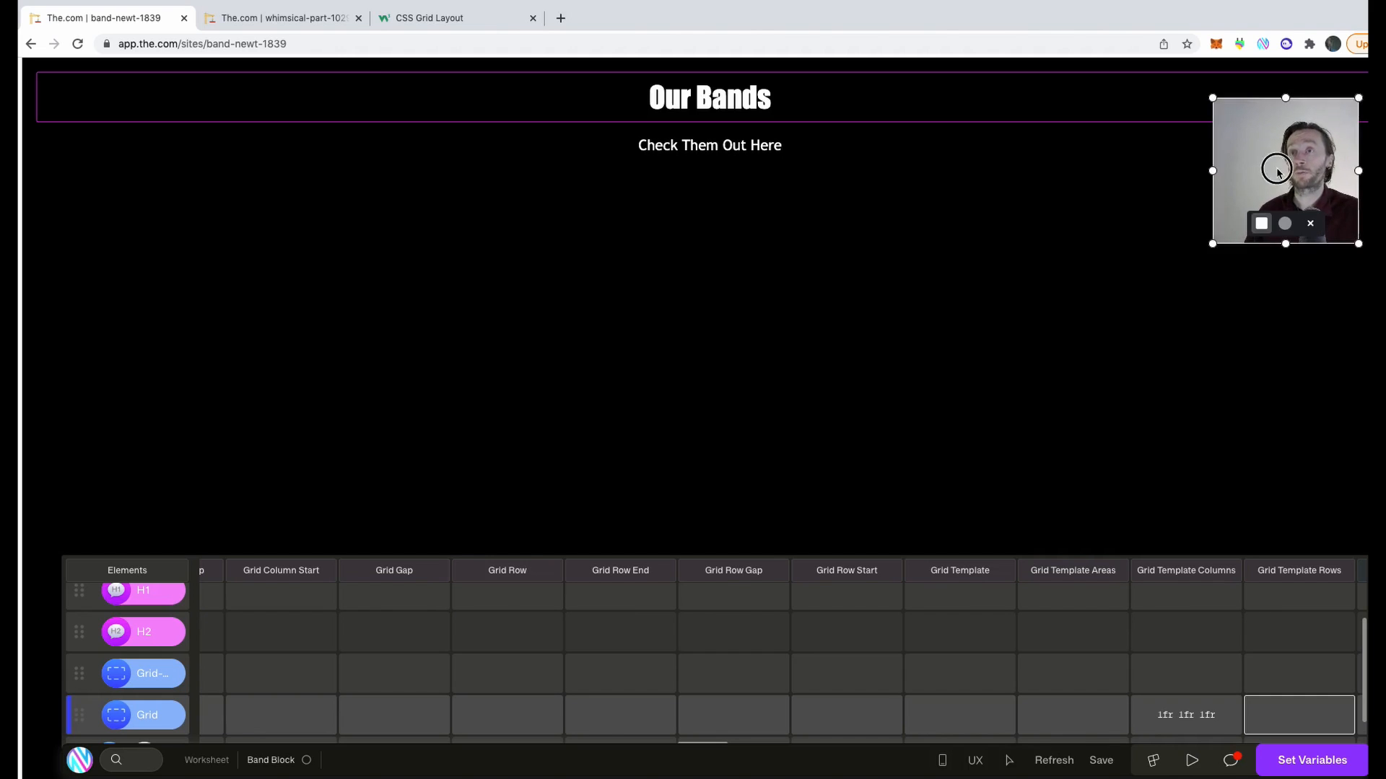
# Check the Grid Gaps diagram on W3Schools, and set the Grid element's Grid Gap to 10px.
pyautogui.moveTo(1275, 170); pyautogui.dragTo(107, 303)
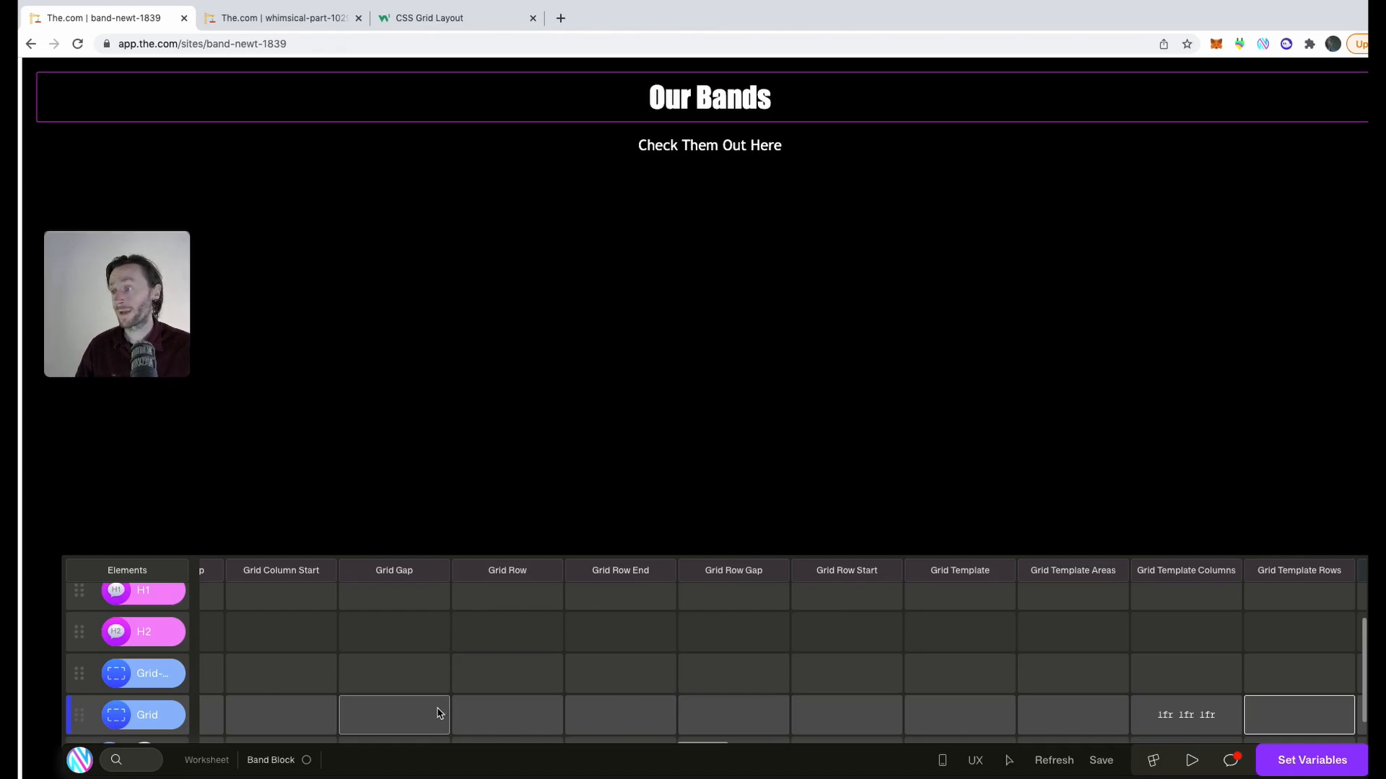
pyautogui.click(389, 24)
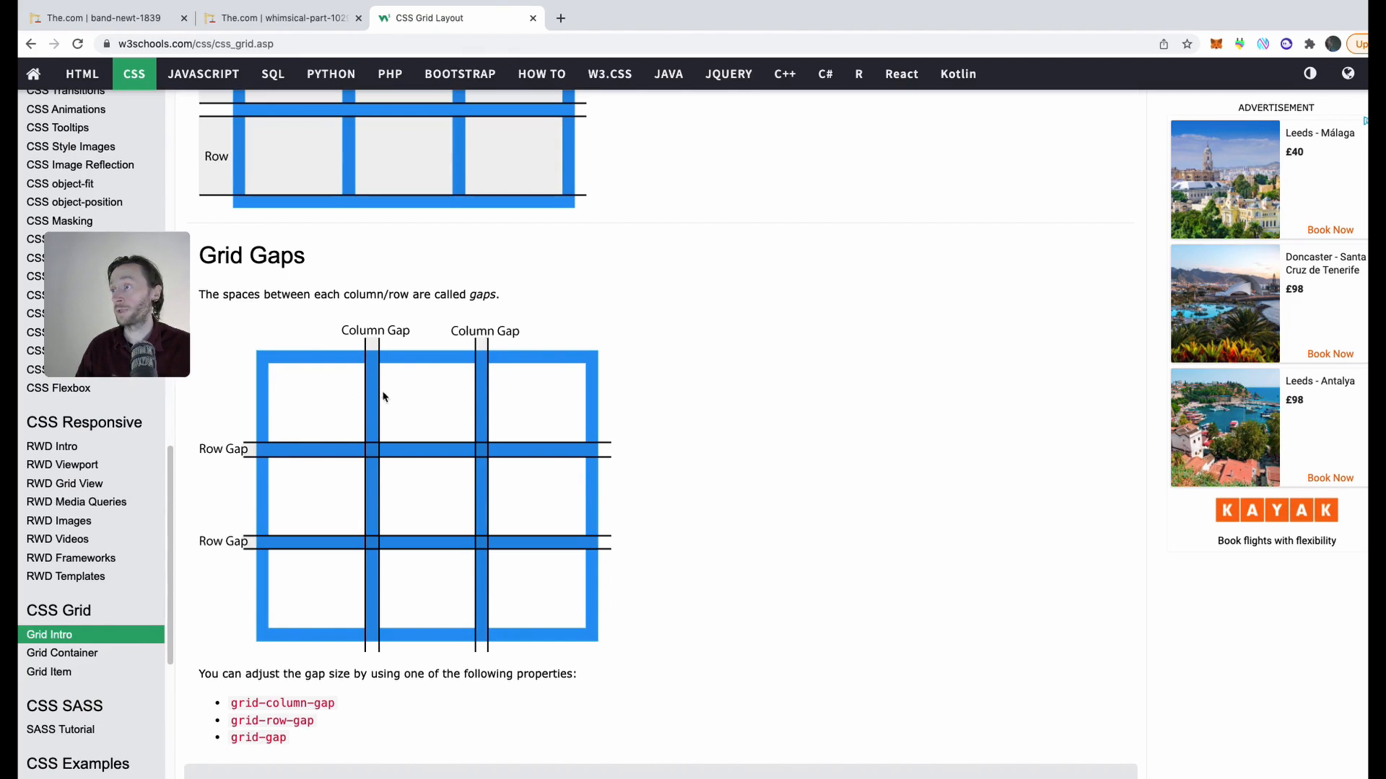
pyautogui.click(105, 17)
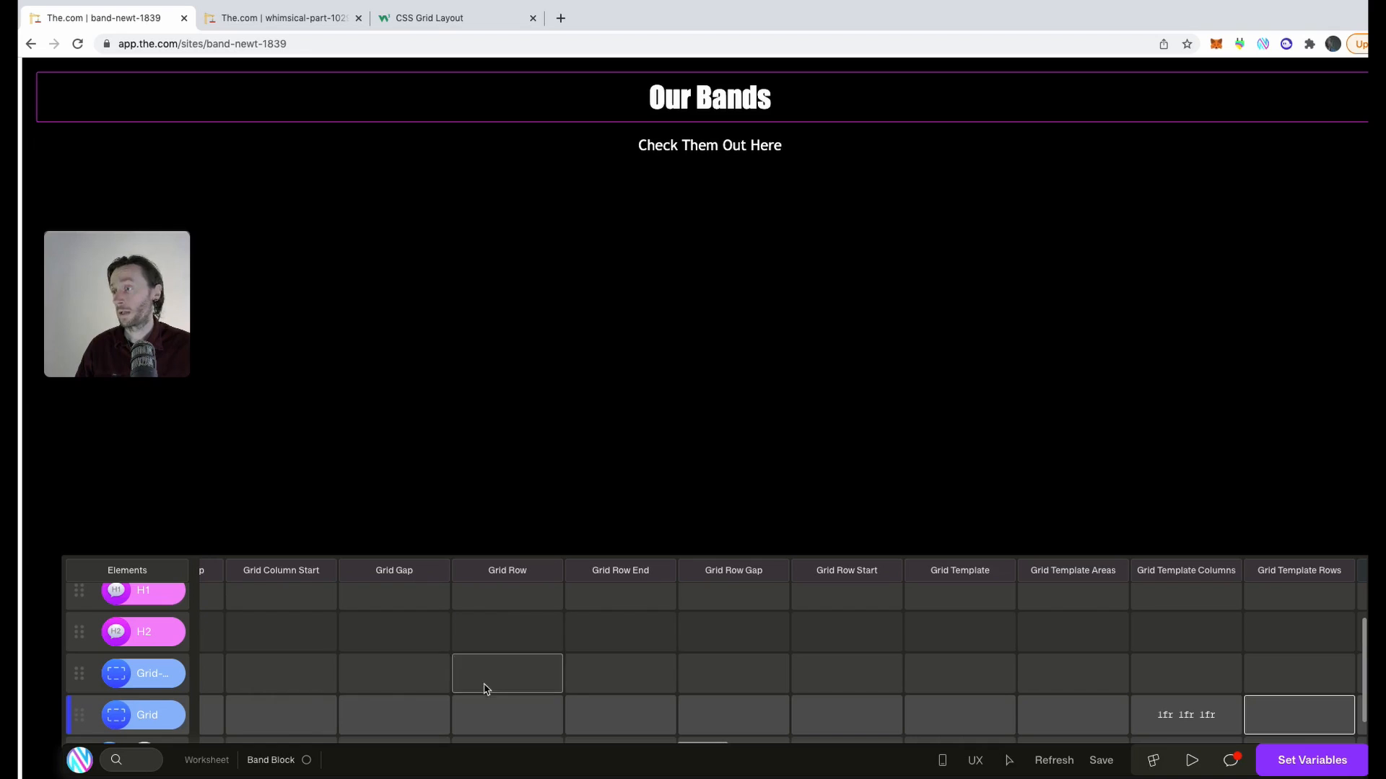
pyautogui.click(396, 715)
pyautogui.write('10')
pyautogui.press('Tab')
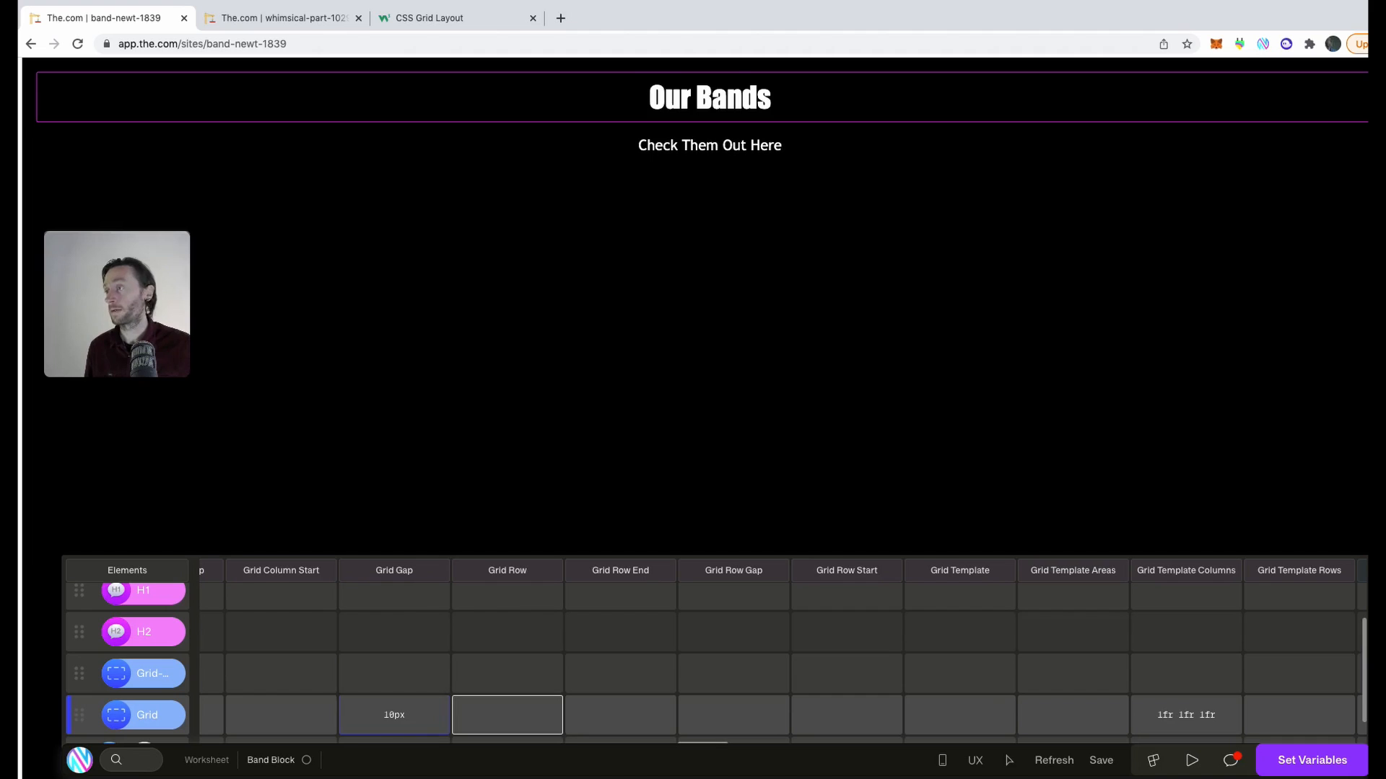
# Check the gap used in the whimsical-part reference site and set the Grid element's Grid Gap to 16px.
pyautogui.click(313, 20)
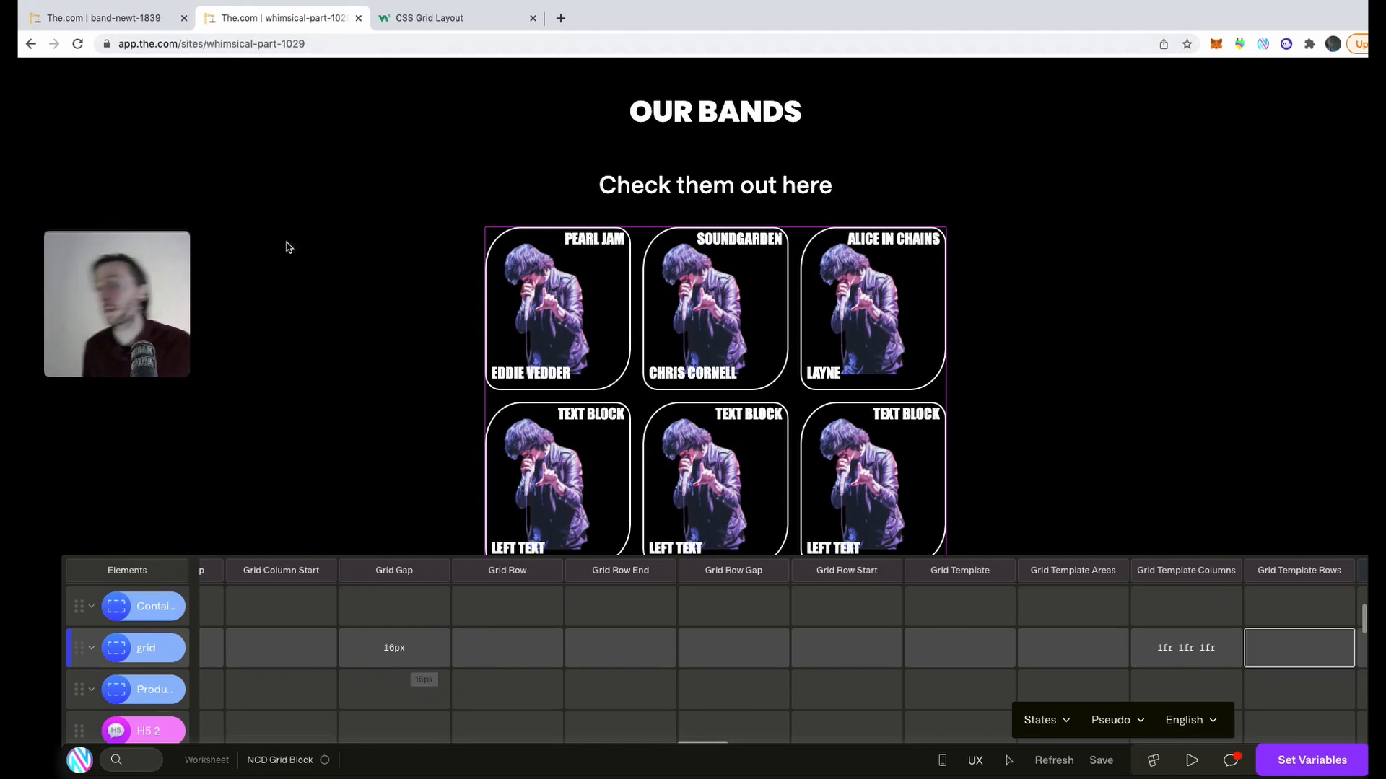
pyautogui.click(130, 18)
pyautogui.press('Left')
pyautogui.write('16')
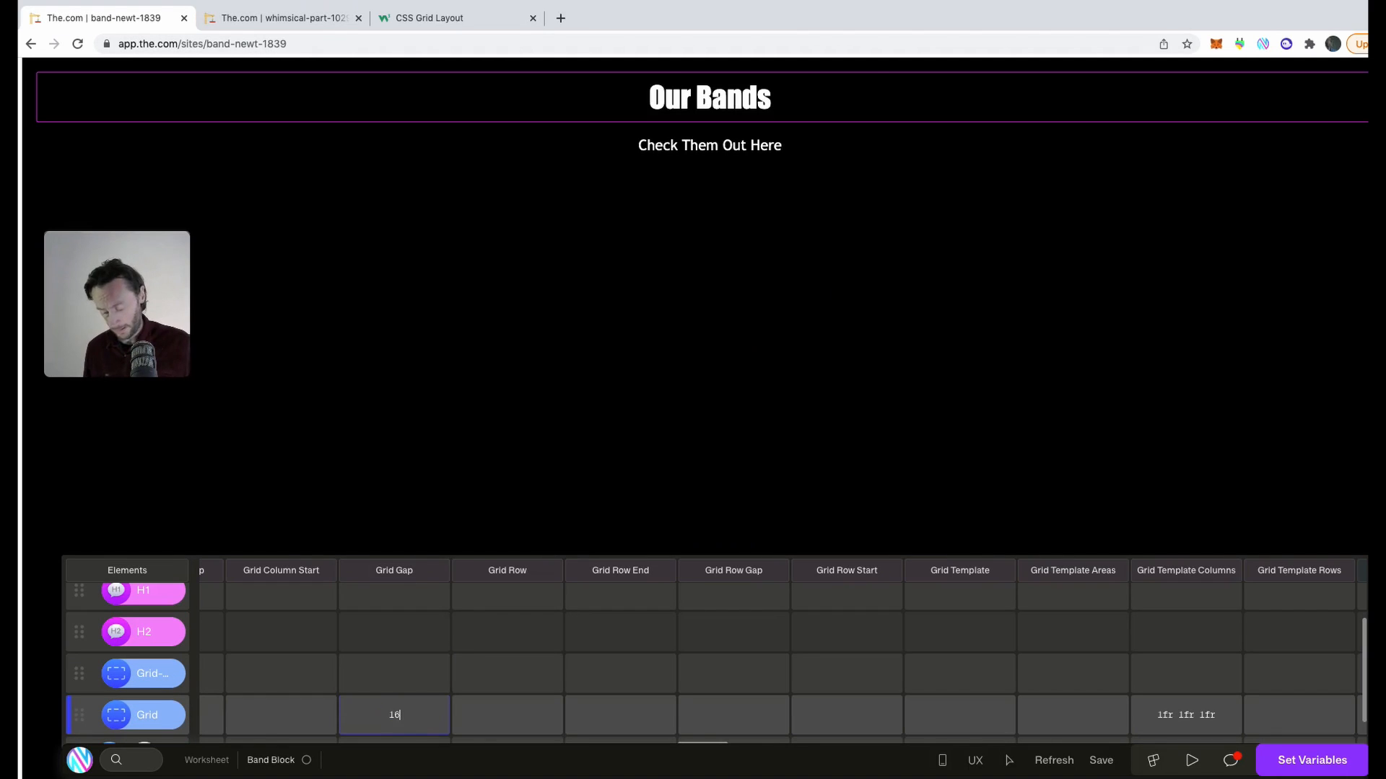
pyautogui.press('Tab')
# Compare the remaining grid properties in the reference site, and nest the Grid element inside Grid-Wrapper in band-newt-1839.
pyautogui.click(263, 19)
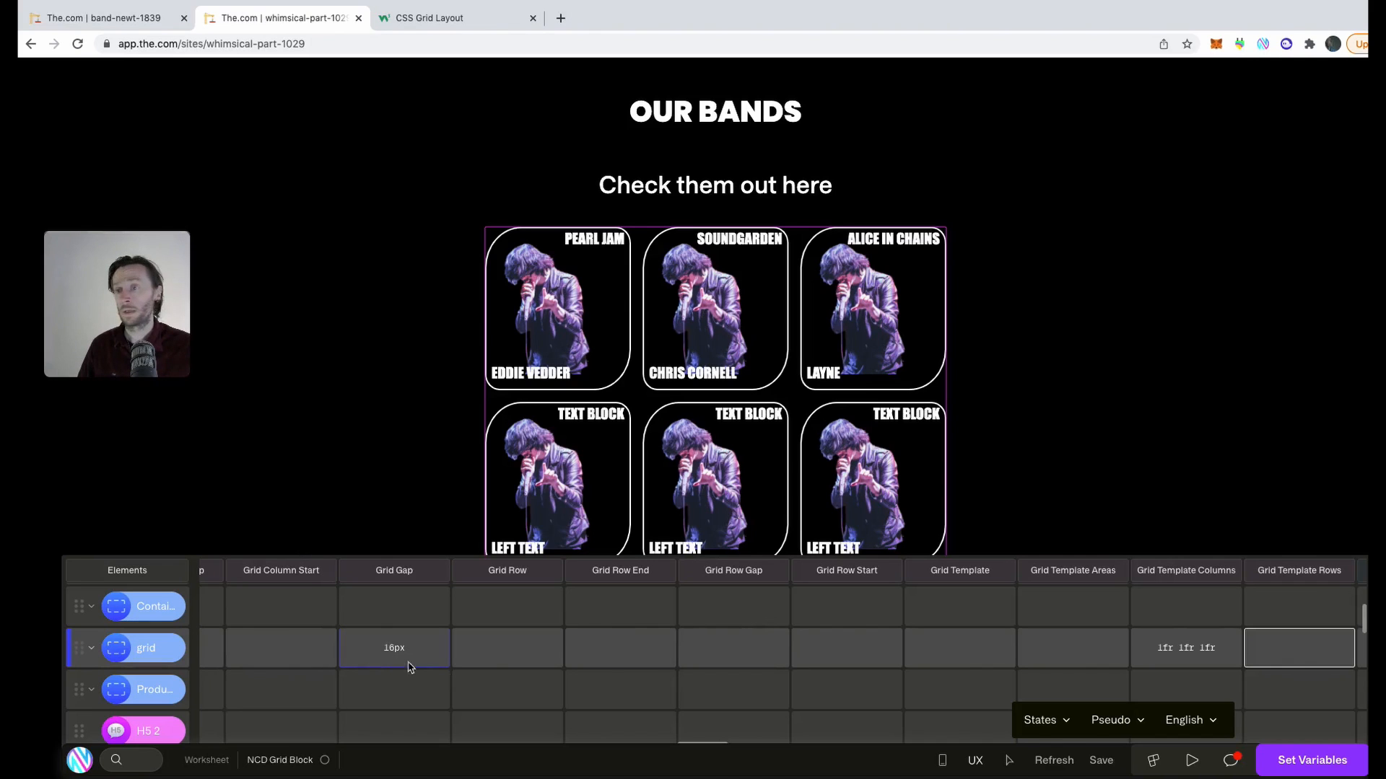
pyautogui.hscroll(5, 655, 680)
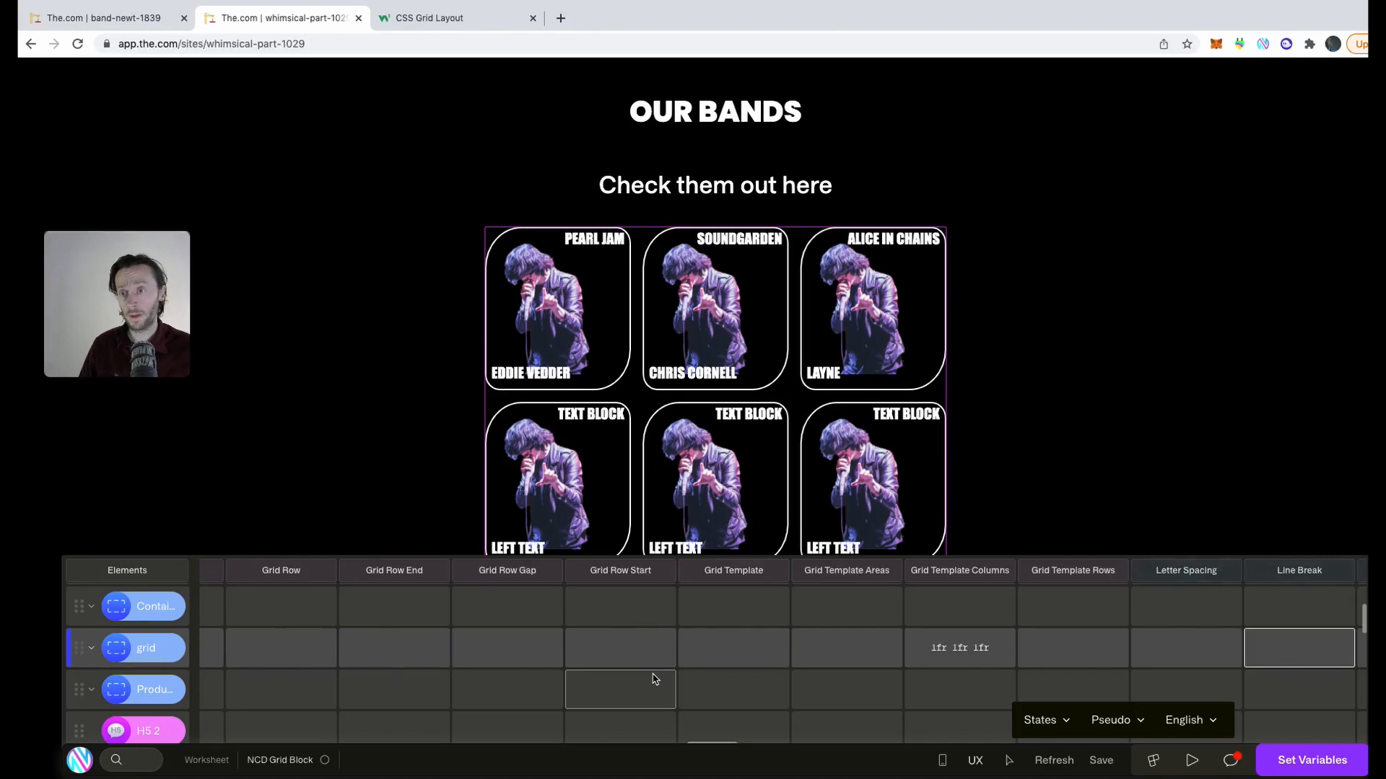
pyautogui.hscroll(2, 654, 679)
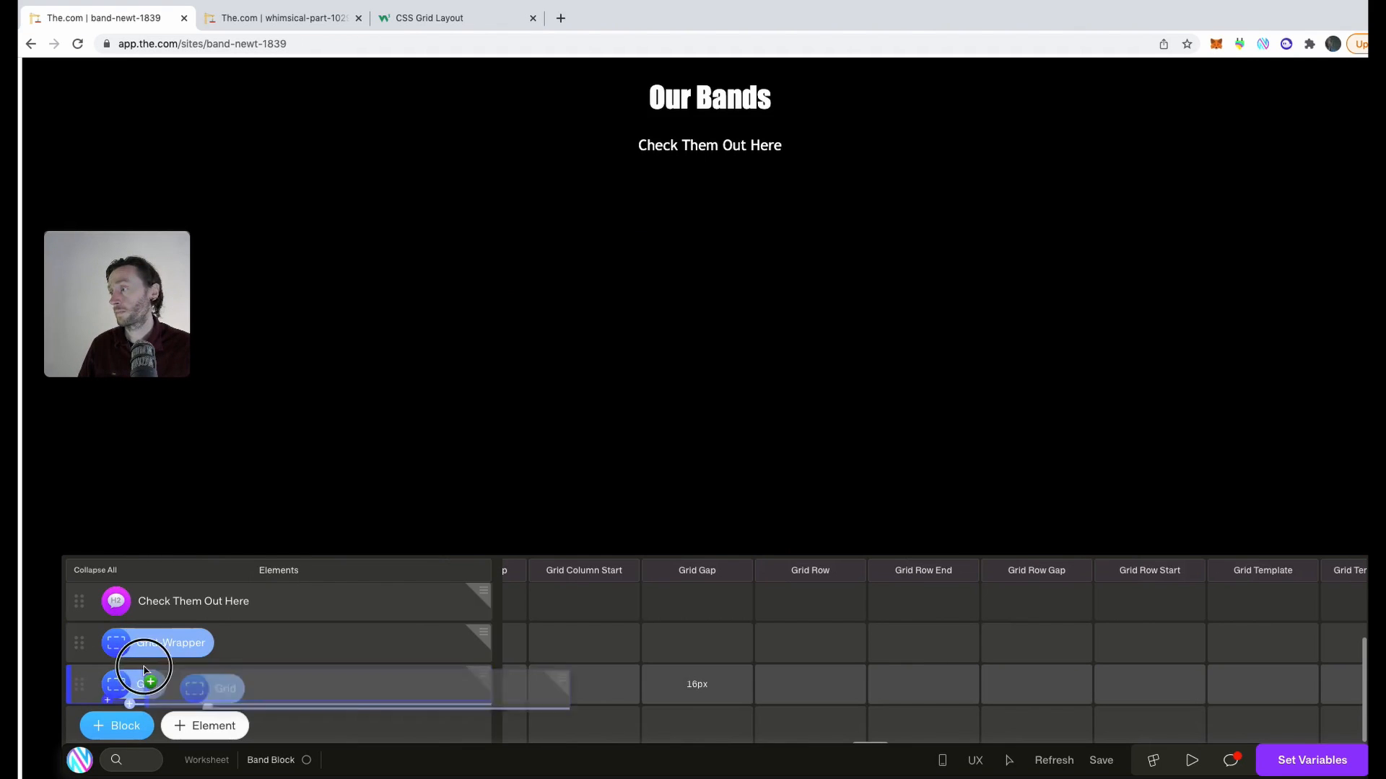
pyautogui.moveTo(145, 671); pyautogui.dragTo(151, 652)
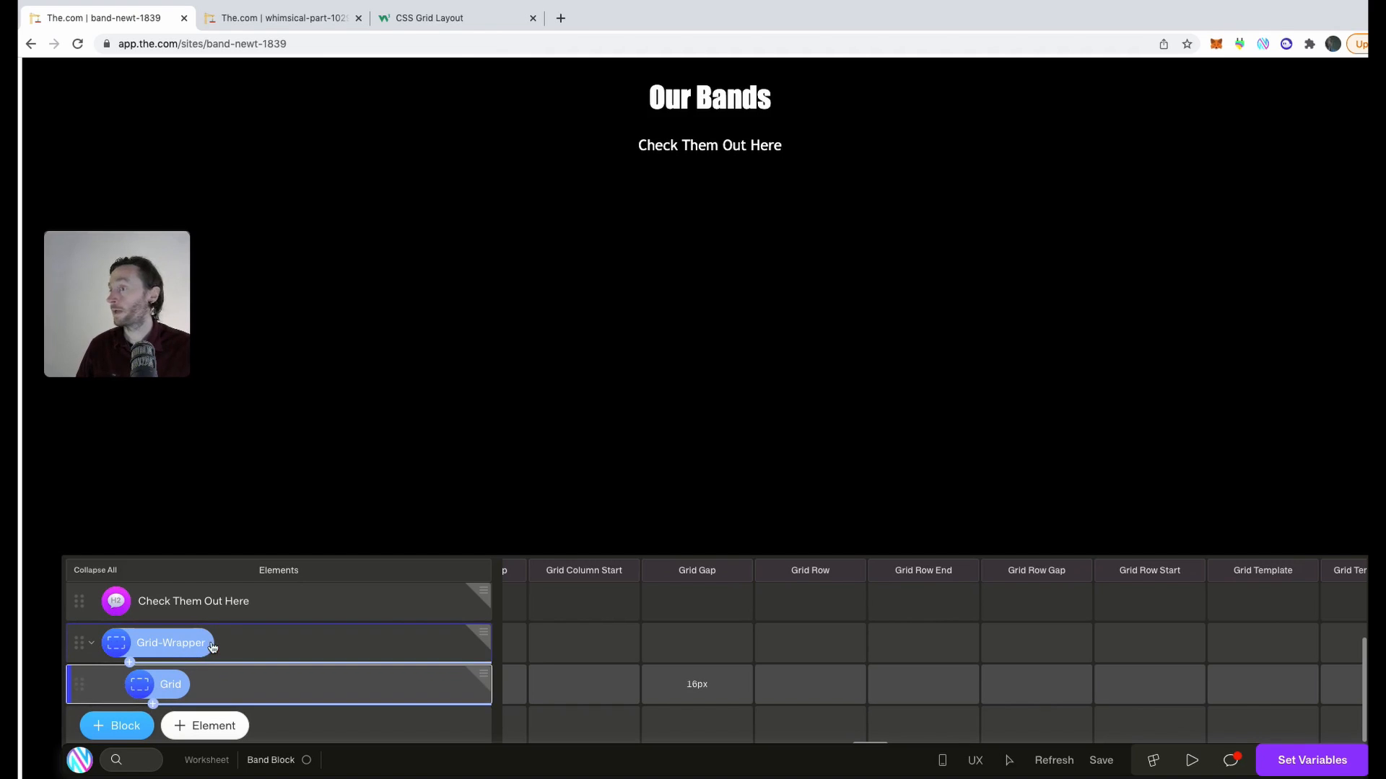
# Check the card container in the whimsical-part reference, and add a container named Product Container inside Grid in band-newt-1839.
pyautogui.hotkey('ctrl', 'Tab')
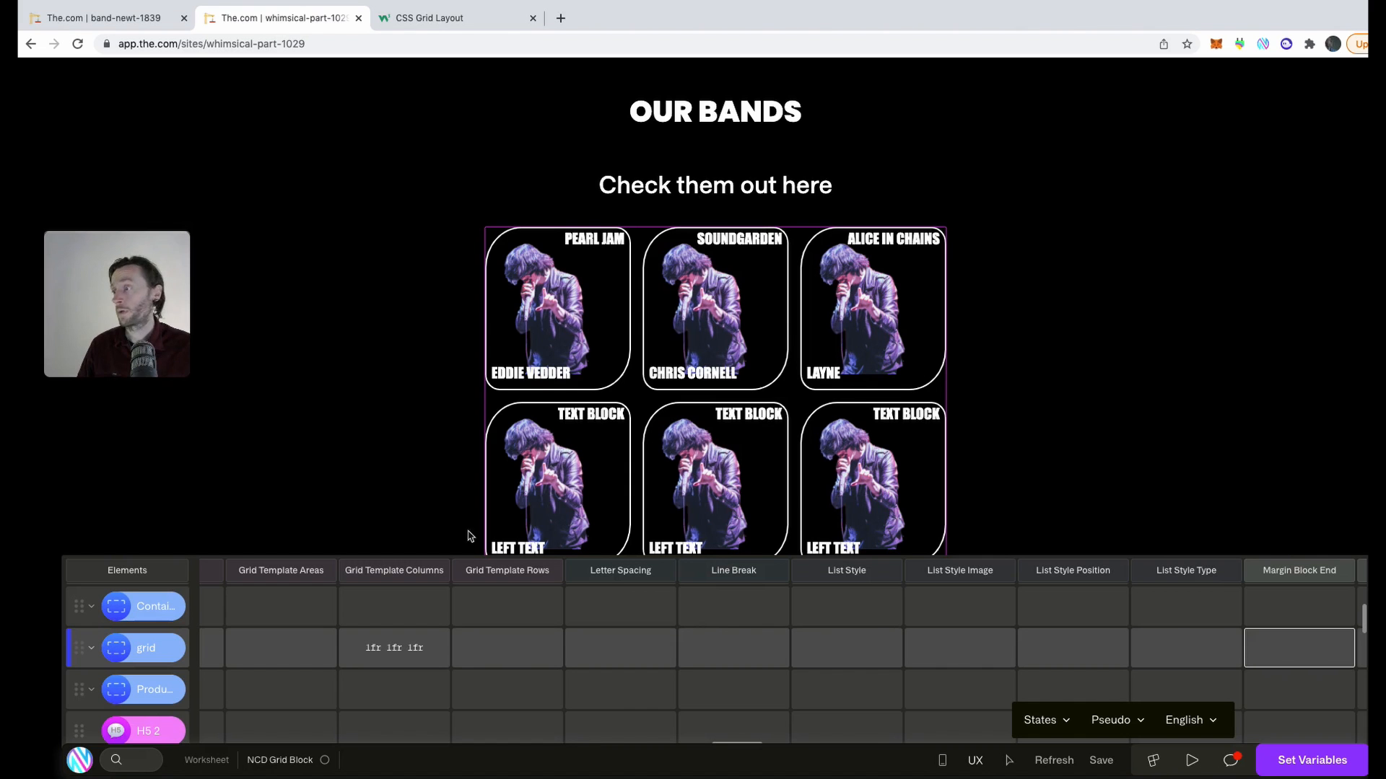
pyautogui.click(156, 694)
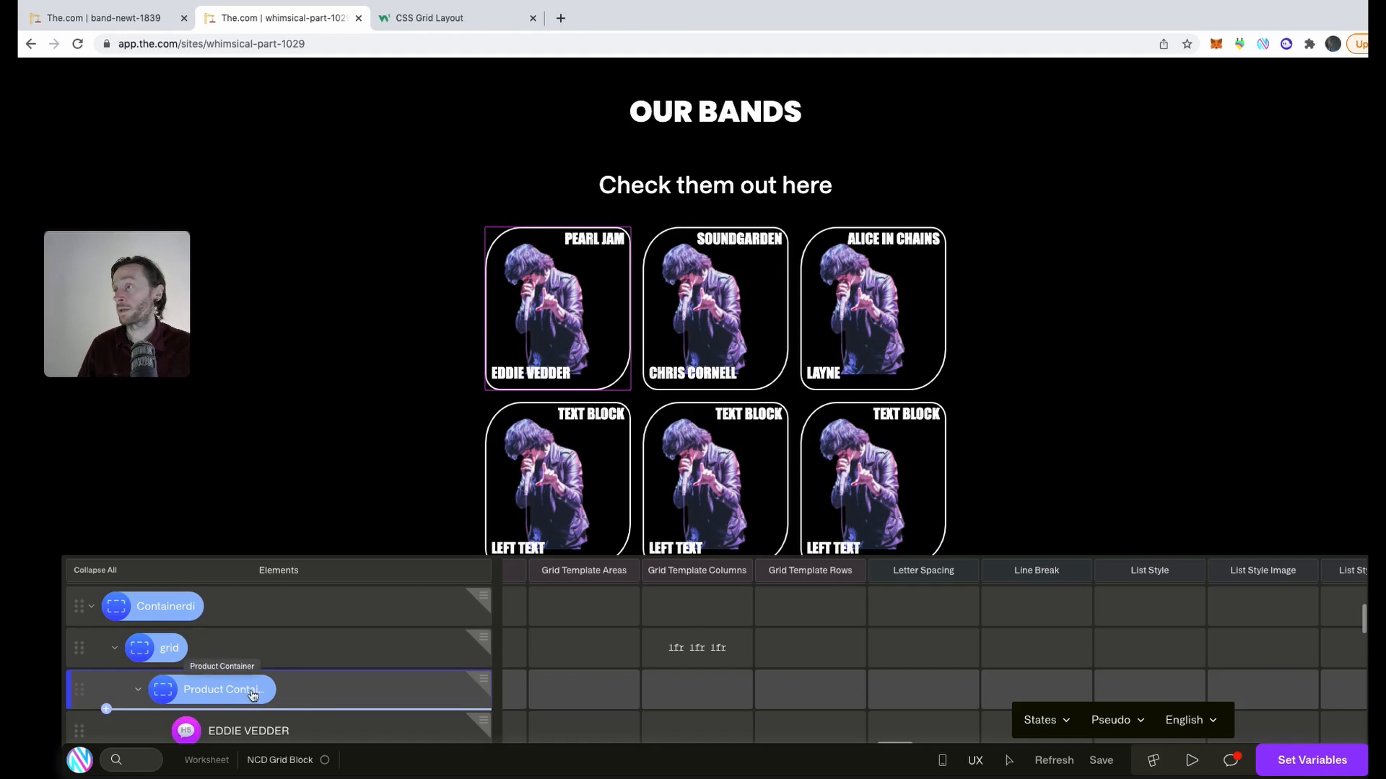
pyautogui.hotkey('ctrl', 'shift', 'Tab')
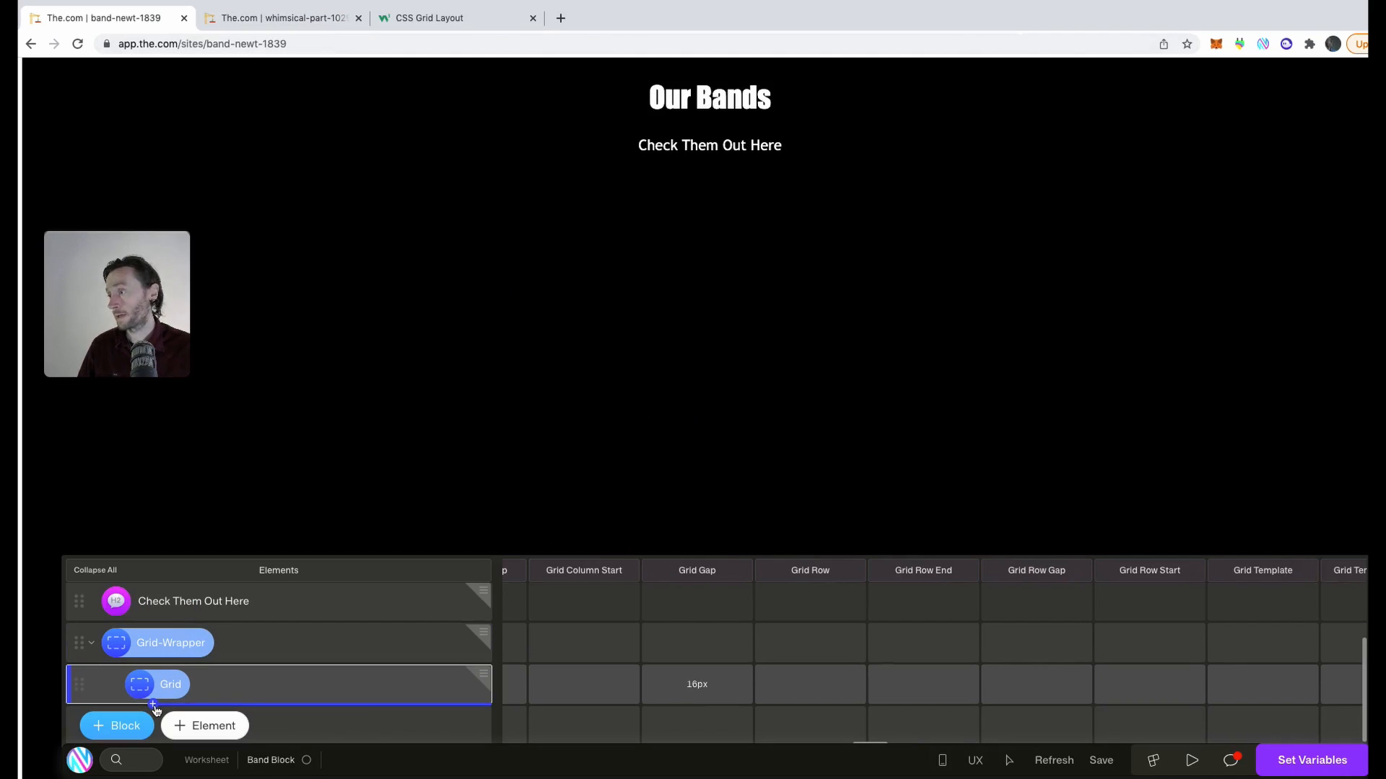
pyautogui.click(153, 707)
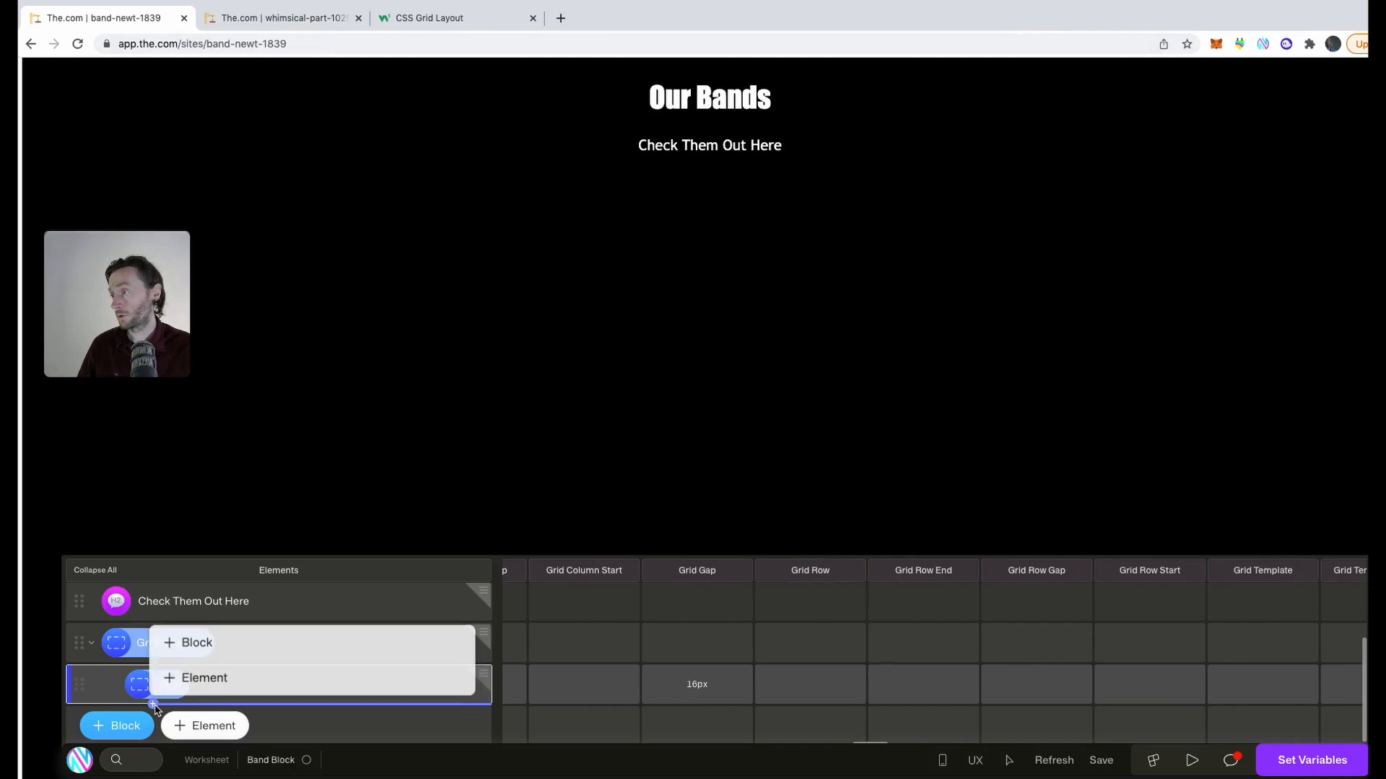
pyautogui.click(198, 680)
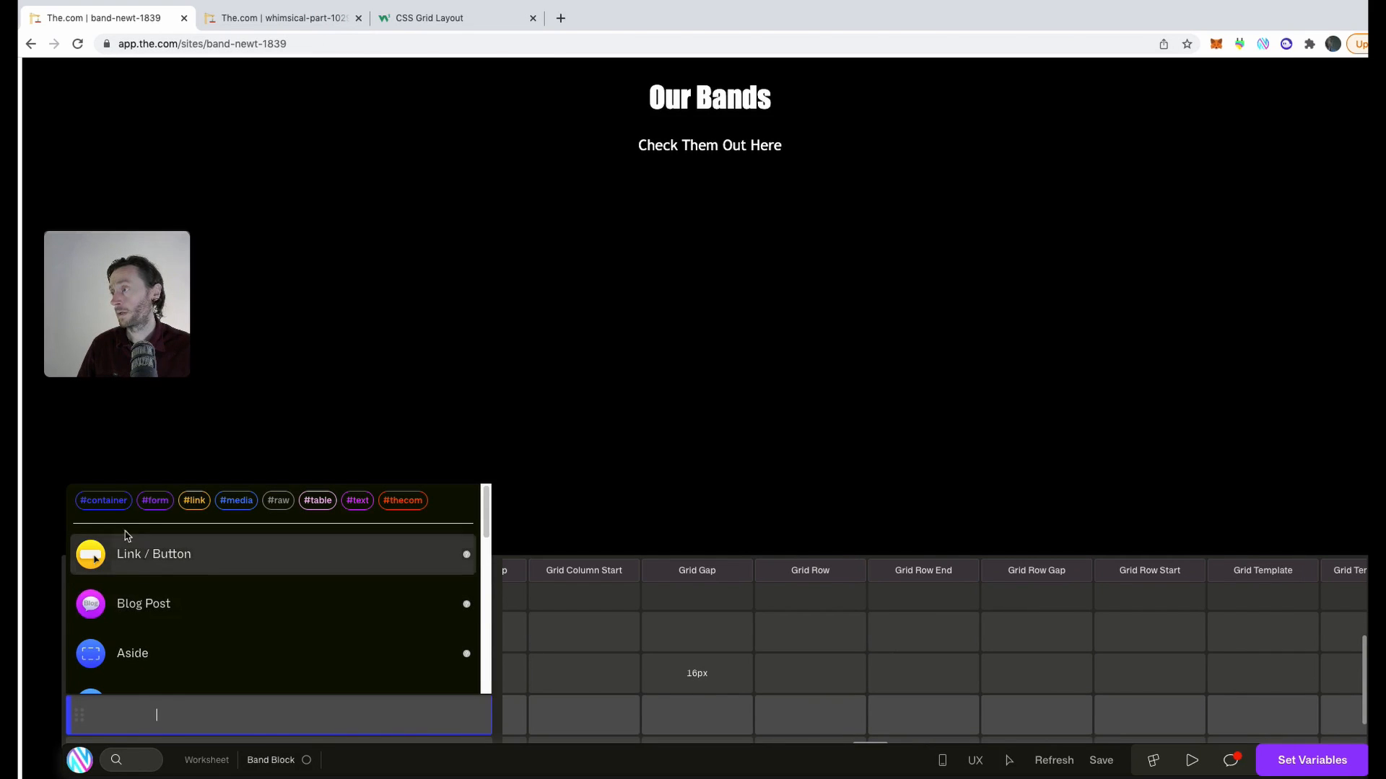
pyautogui.click(107, 510)
pyautogui.click(170, 653)
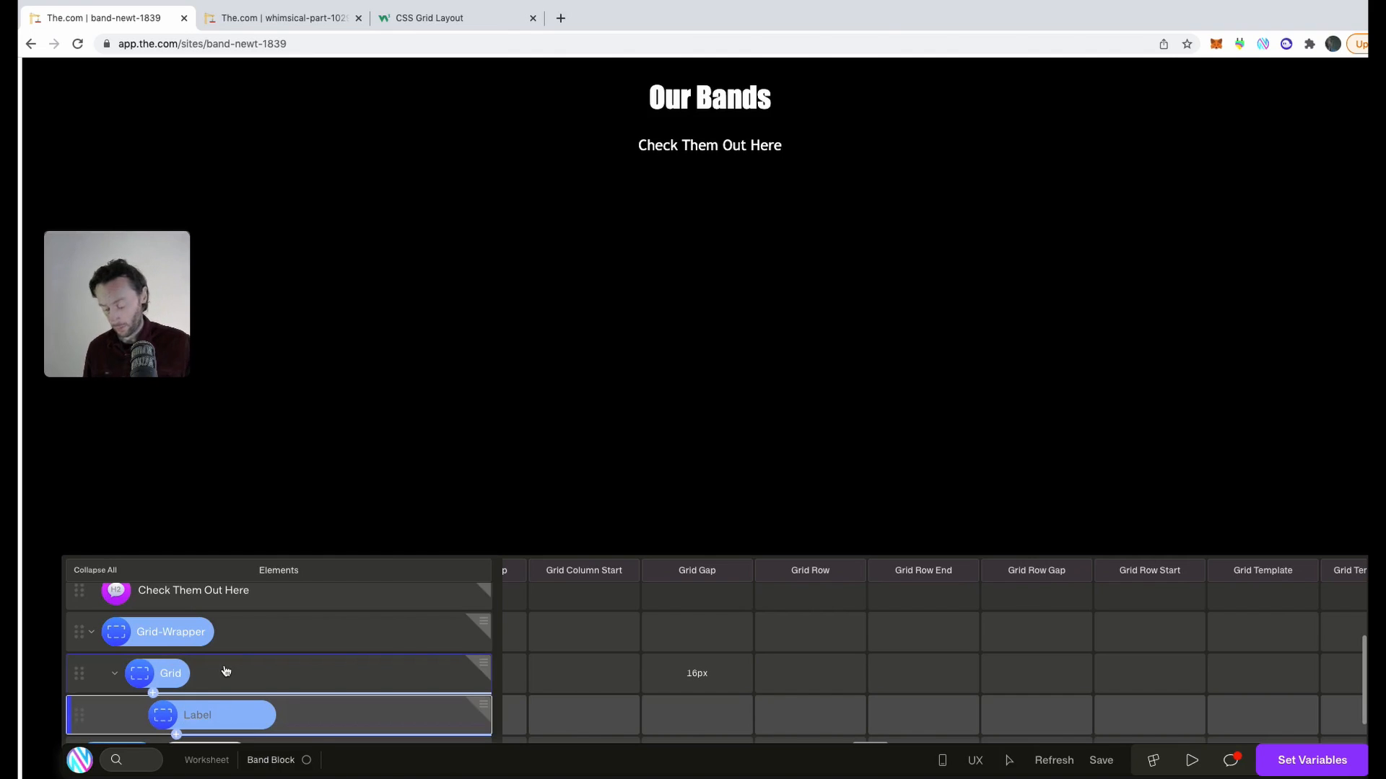
pyautogui.write('Grid Container')
pyautogui.press('Return')
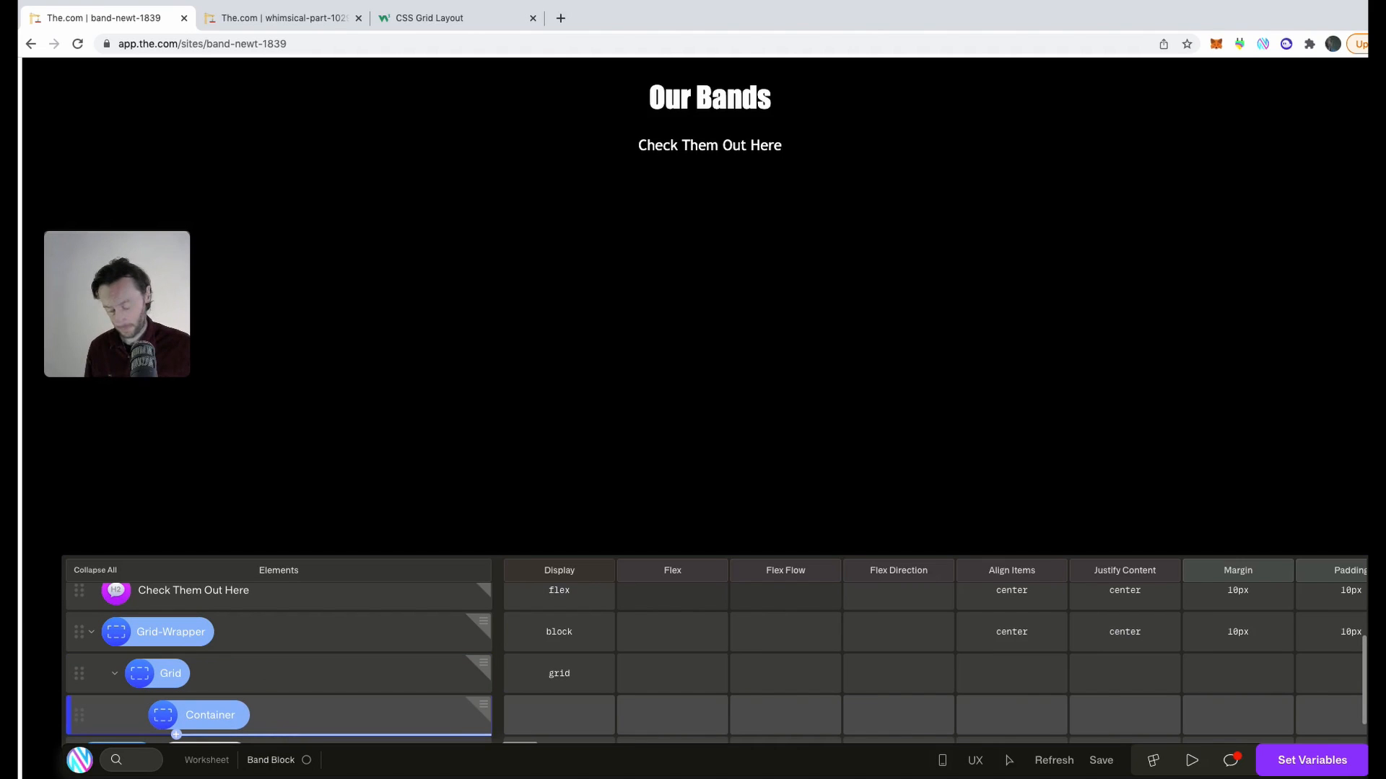
pyautogui.write('Product')
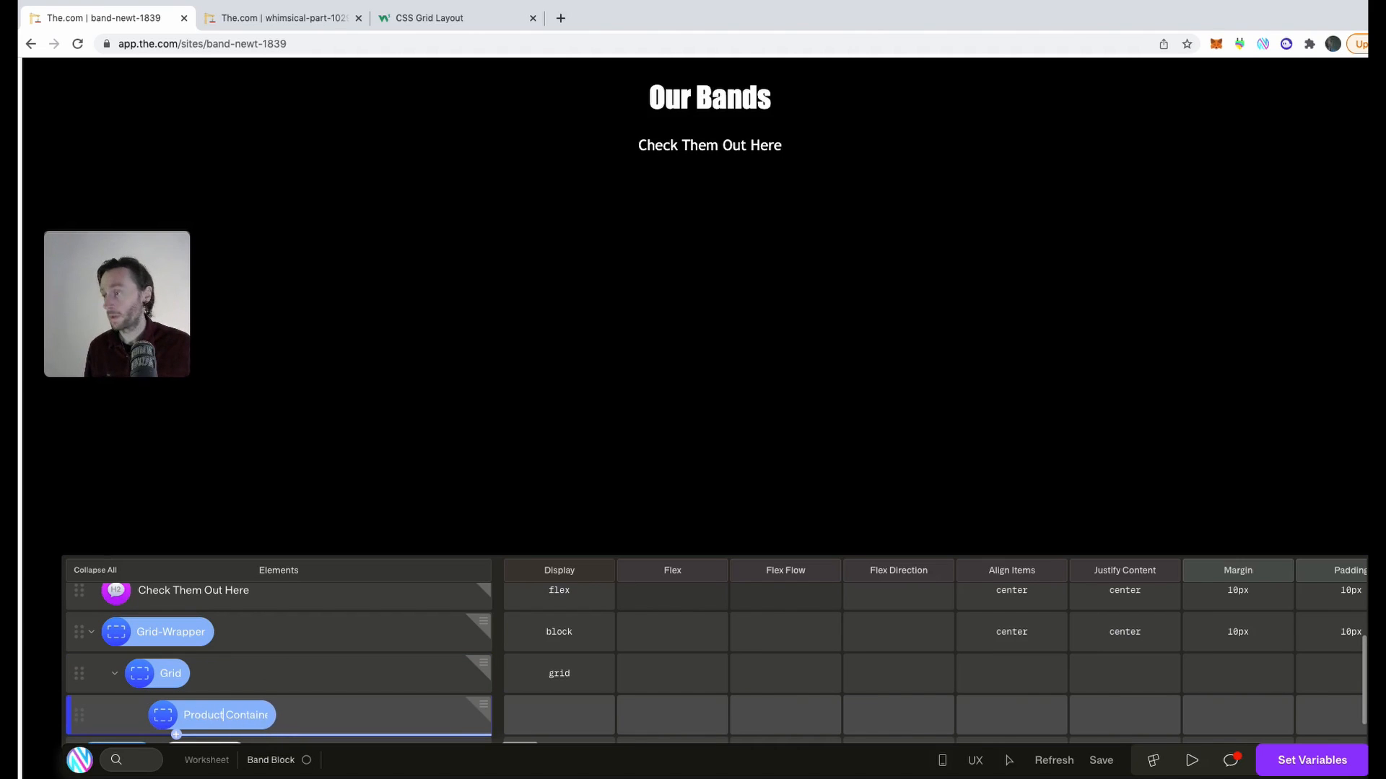
# Check the card padding in the whimsical-part reference, and set the Product Container's Padding to 10px in band-newt-1839.
pyautogui.click(241, 19)
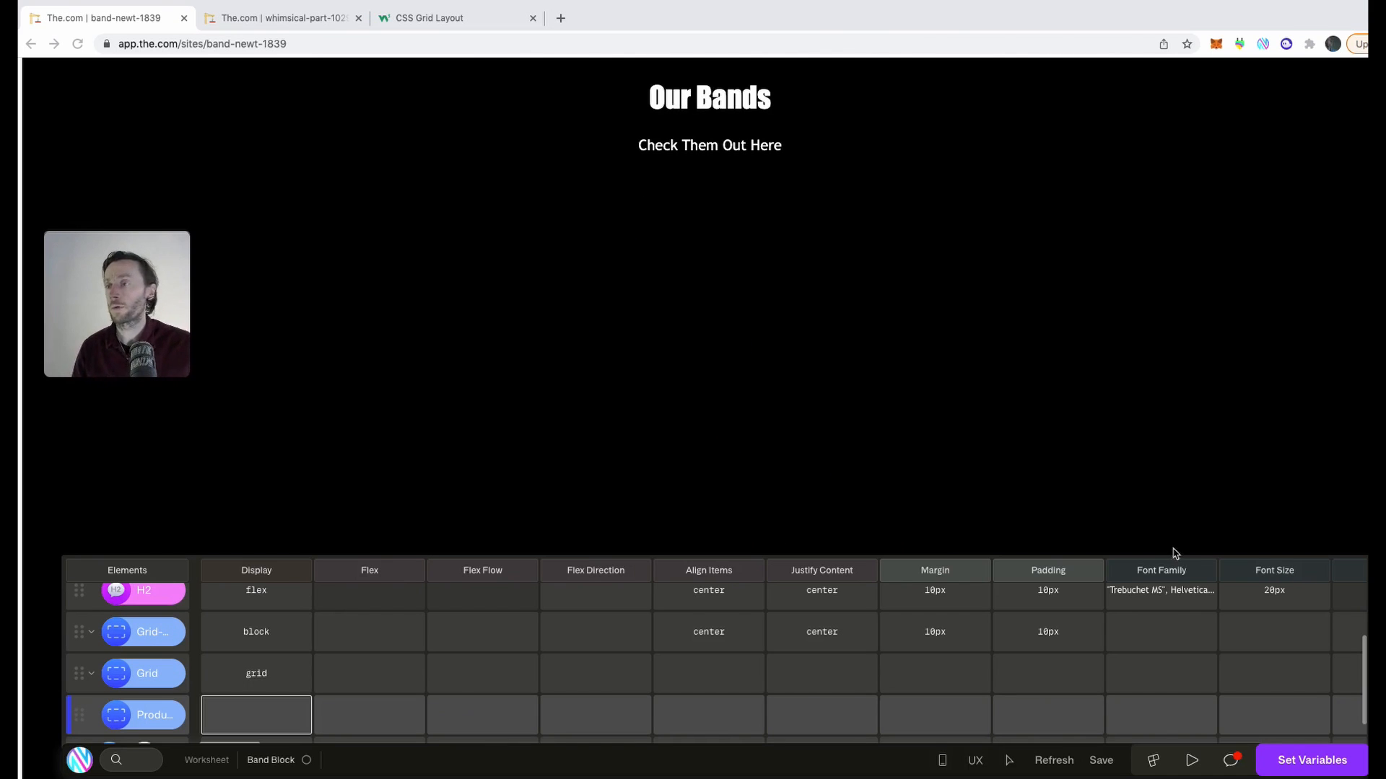
pyautogui.click(1056, 715)
pyautogui.doubleClick(1056, 715)
pyautogui.click(1043, 503)
# Compare the card's size properties with the whimsical-part reference, and set the Product Container's Width to 200px in band-newt-1839.
pyautogui.click(1119, 716)
pyautogui.press('Right')
pyautogui.press('Right')
pyautogui.press('Right')
pyautogui.press('Right')
pyautogui.press('Right')
pyautogui.press('Right')
pyautogui.press('Right')
pyautogui.press('Right')
pyautogui.press('Right')
pyautogui.press('Right')
pyautogui.press('Right')
pyautogui.press('Right')
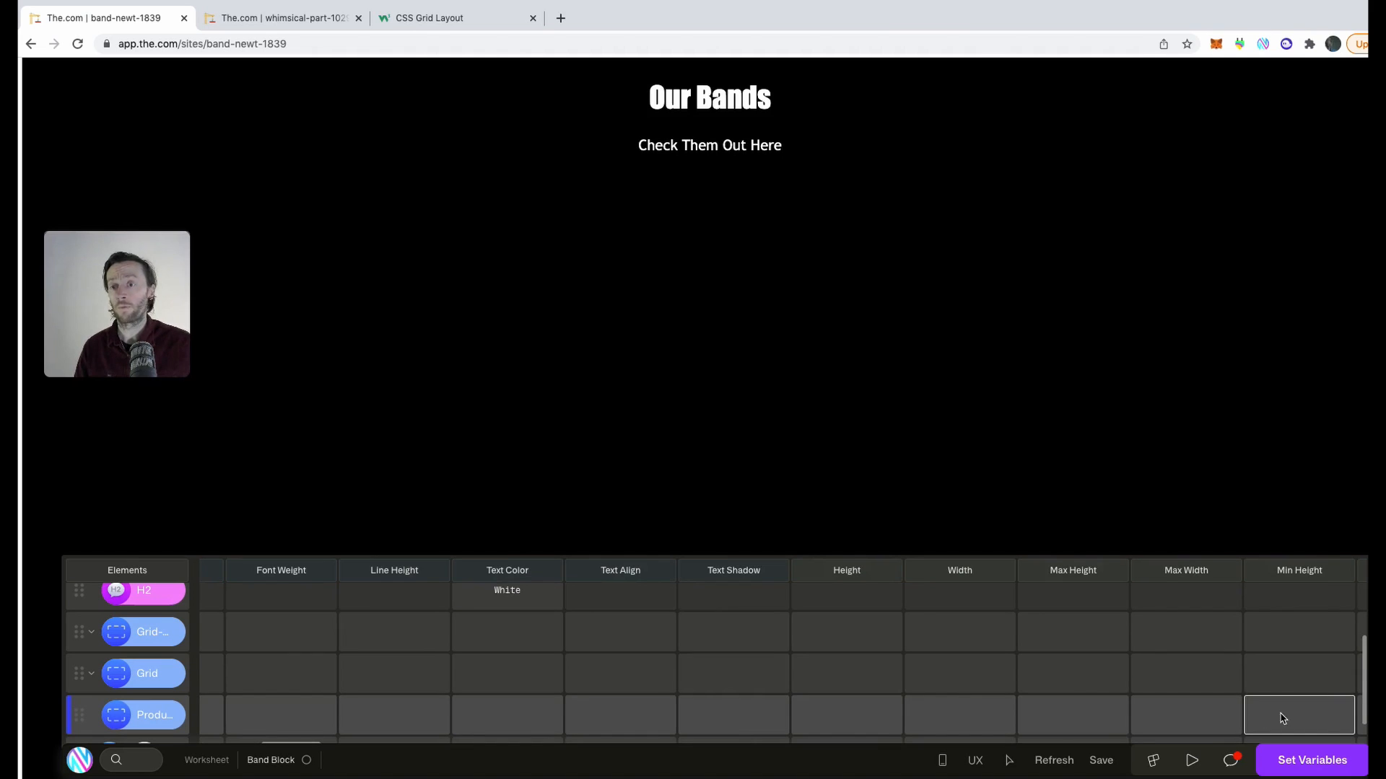
pyautogui.click(246, 17)
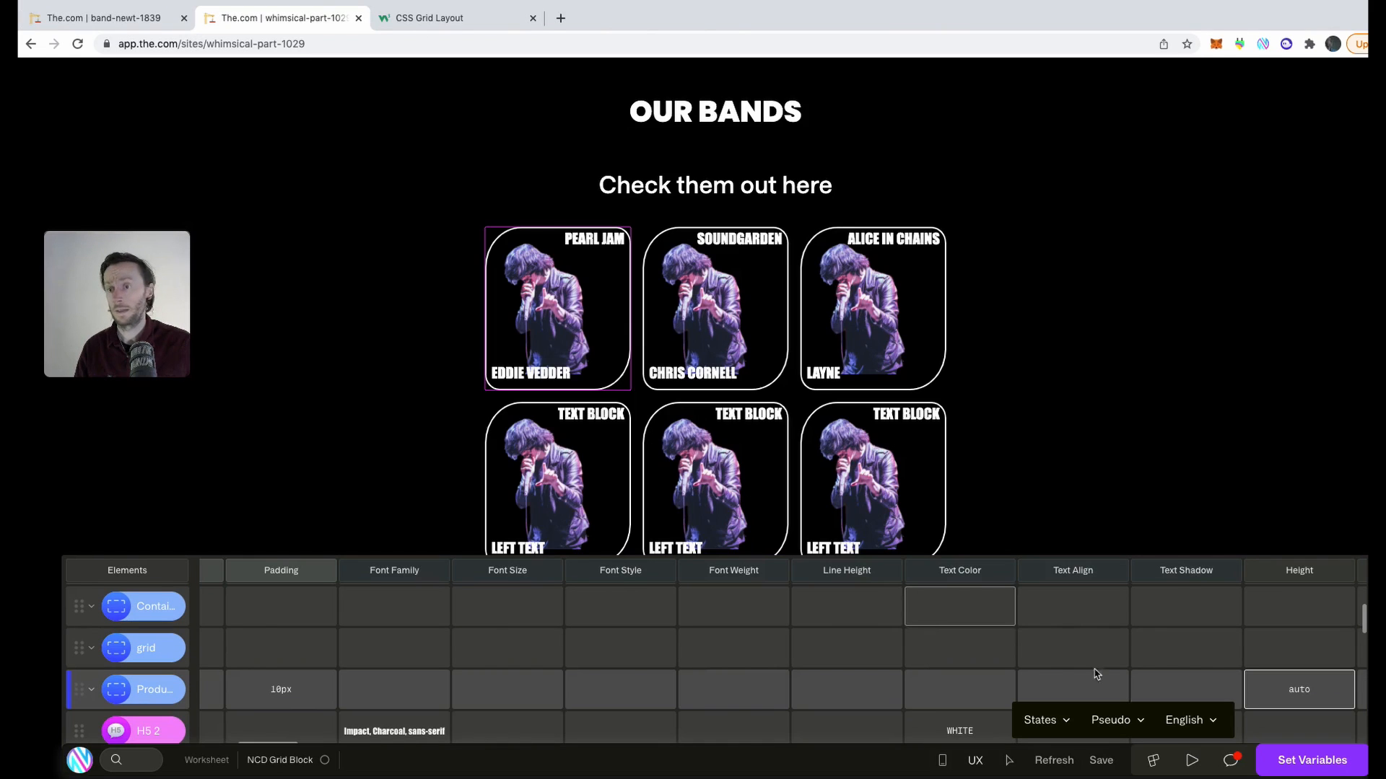
pyautogui.hotkey('ctrl', 'shift', 'Tab')
pyautogui.click(968, 720)
pyautogui.write('200')
pyautogui.press('Tab')
pyautogui.press('Tab')
pyautogui.press('Tab')
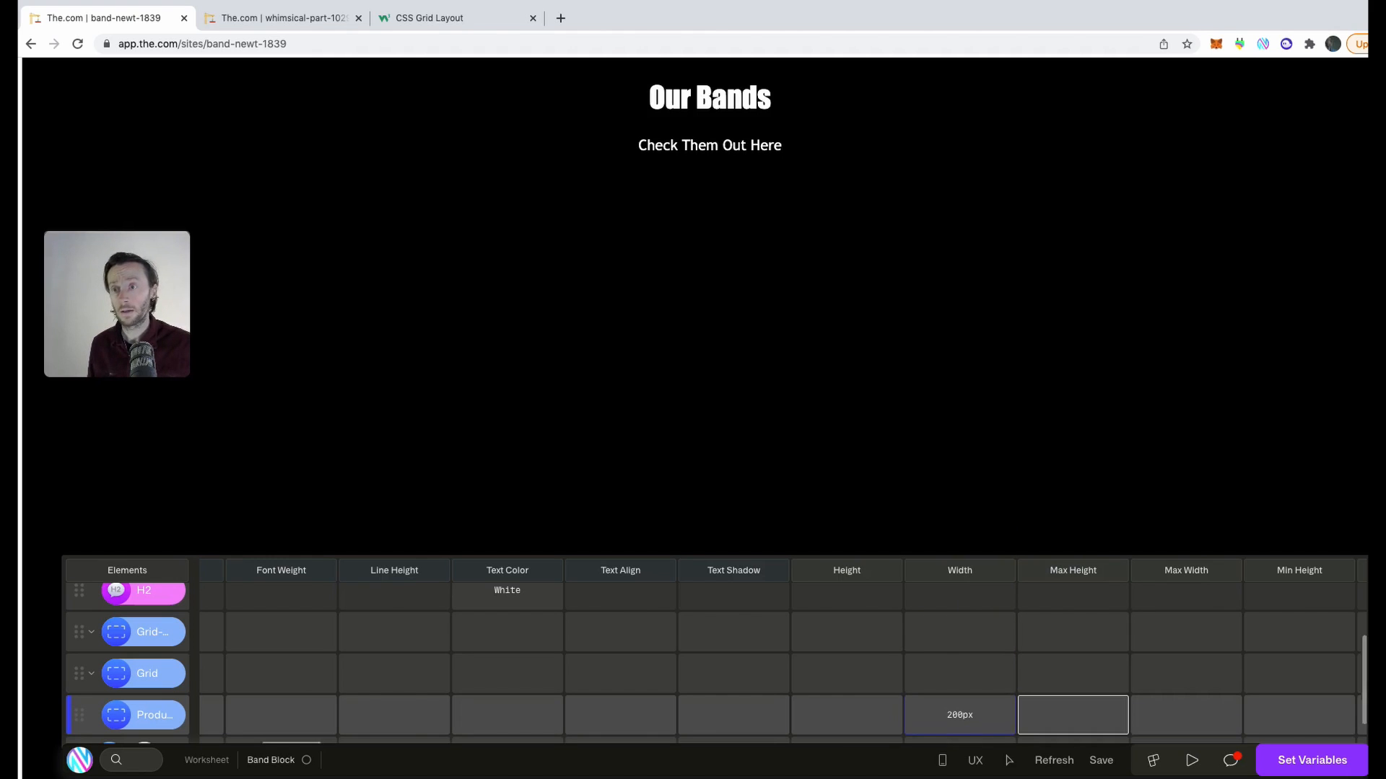
# Check the minimum height in the whimsical-part reference, and set the Product Container's Min Height to 200px in band-newt-1839.
pyautogui.hotkey('ctrl', 'Tab')
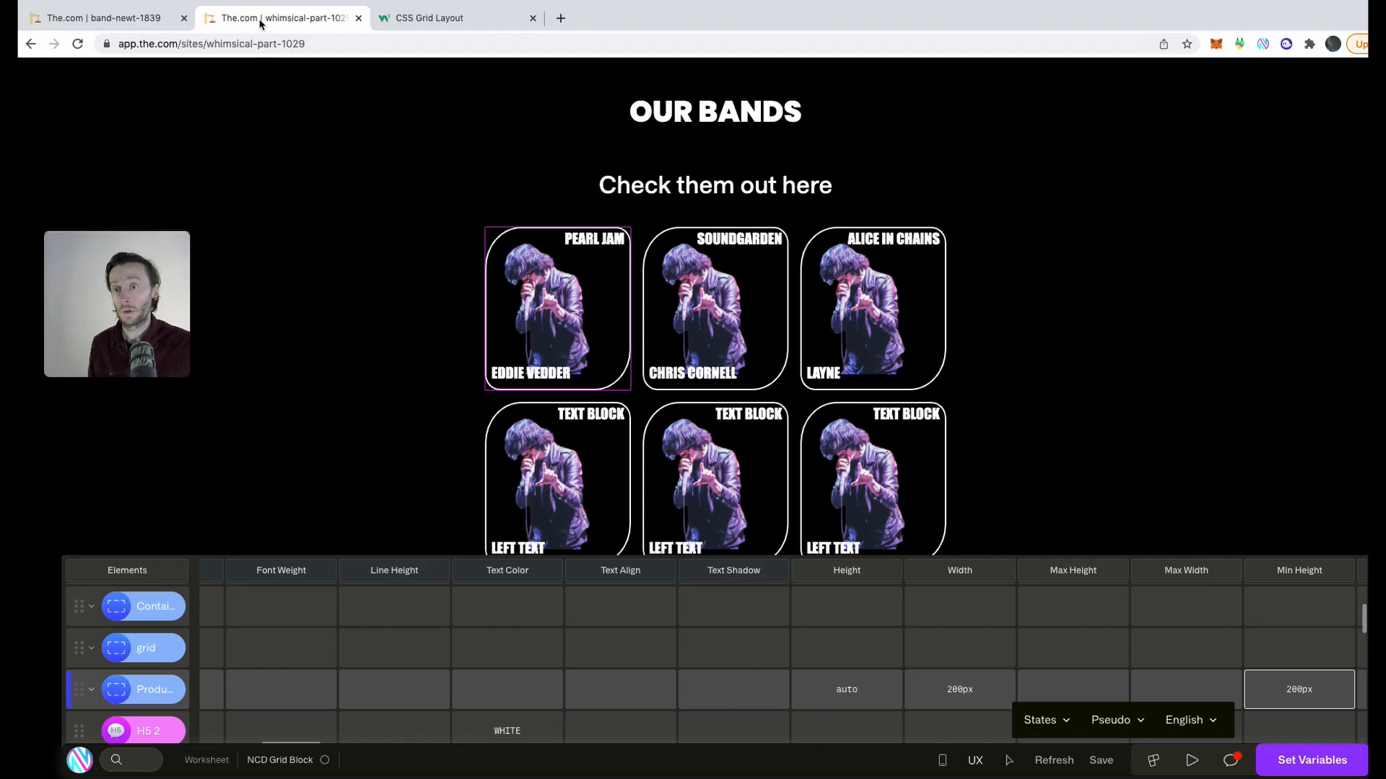
pyautogui.click(97, 21)
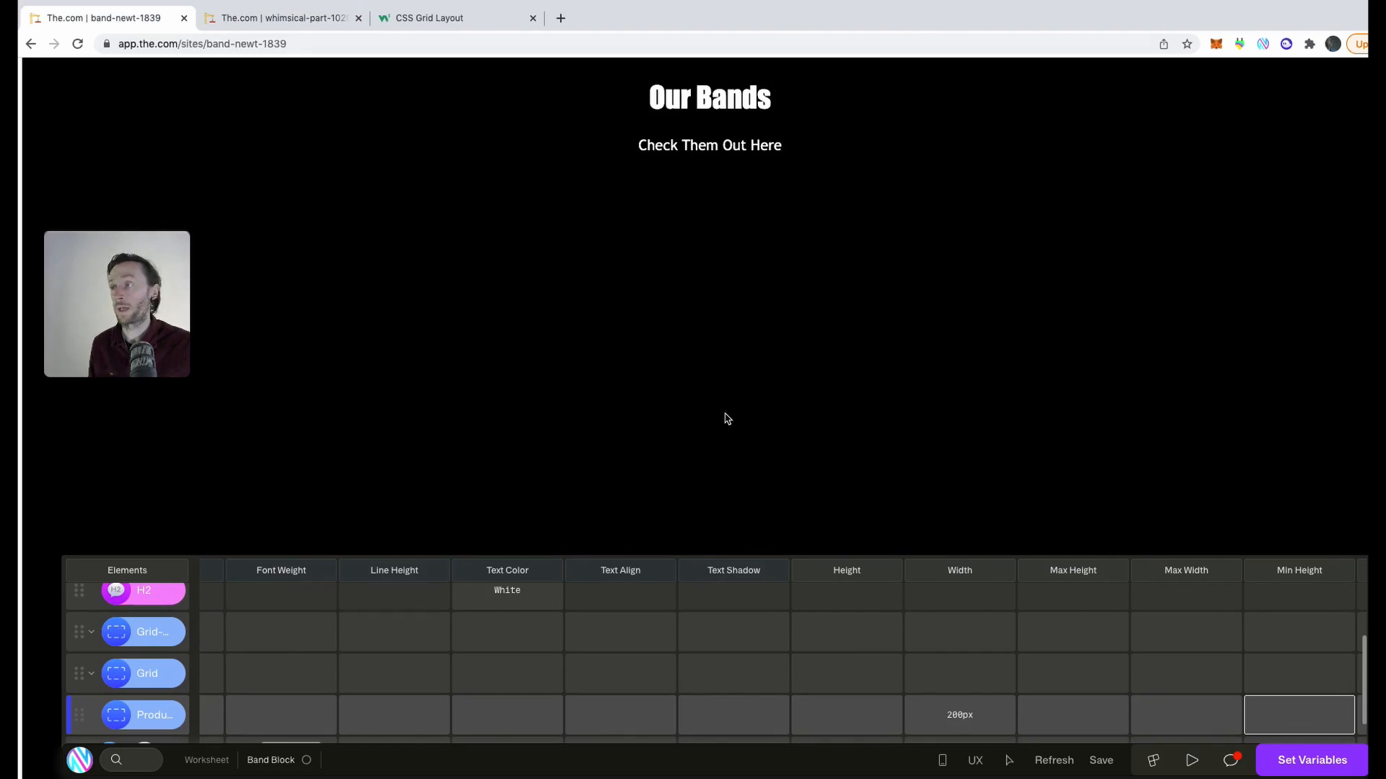
pyautogui.press('Tab')
pyautogui.press('Tab')
pyautogui.press('Tab')
pyautogui.press('Tab')
pyautogui.press('Tab')
pyautogui.press('Tab')
pyautogui.press('Tab')
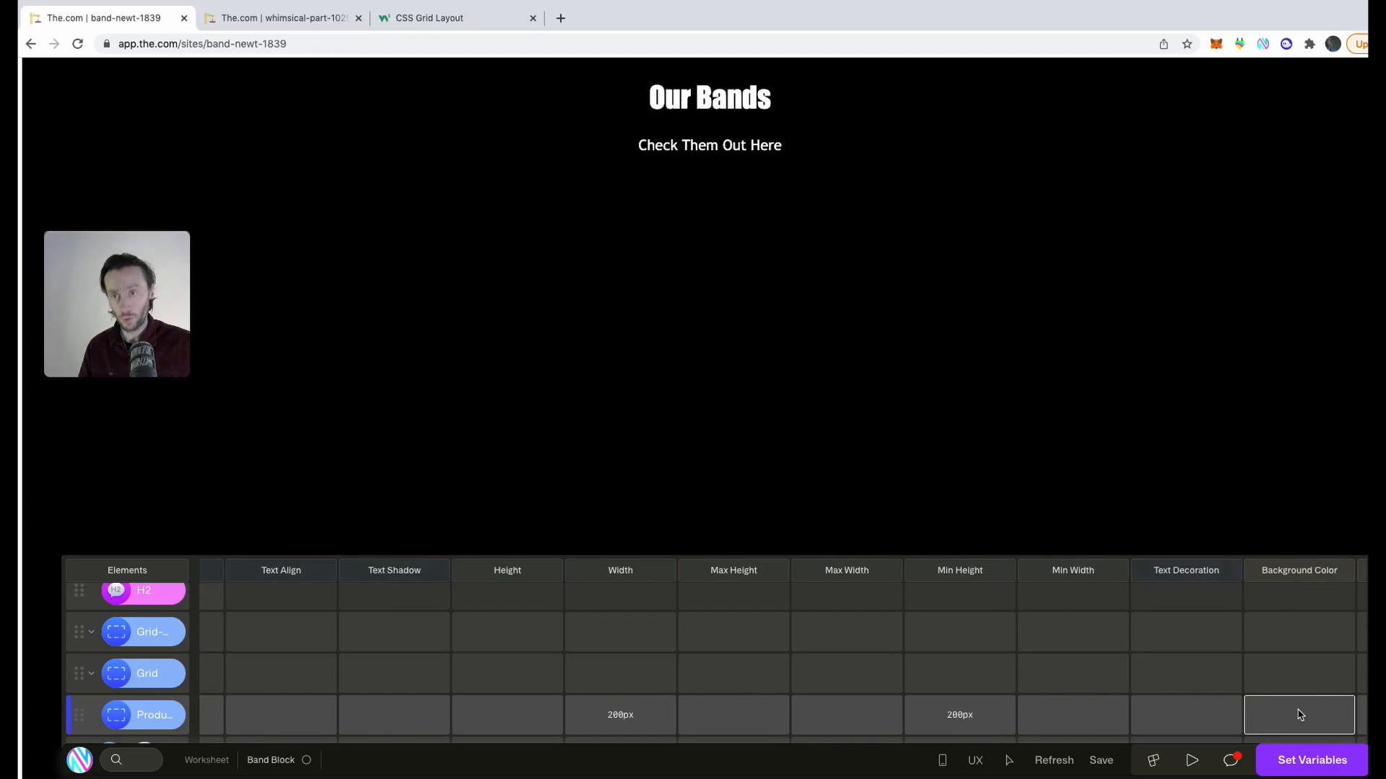
# Copy the Border Radius 25% 10% from the whimsical-part Product Container to the Product Container in band-newt-1839.
pyautogui.click(328, 22)
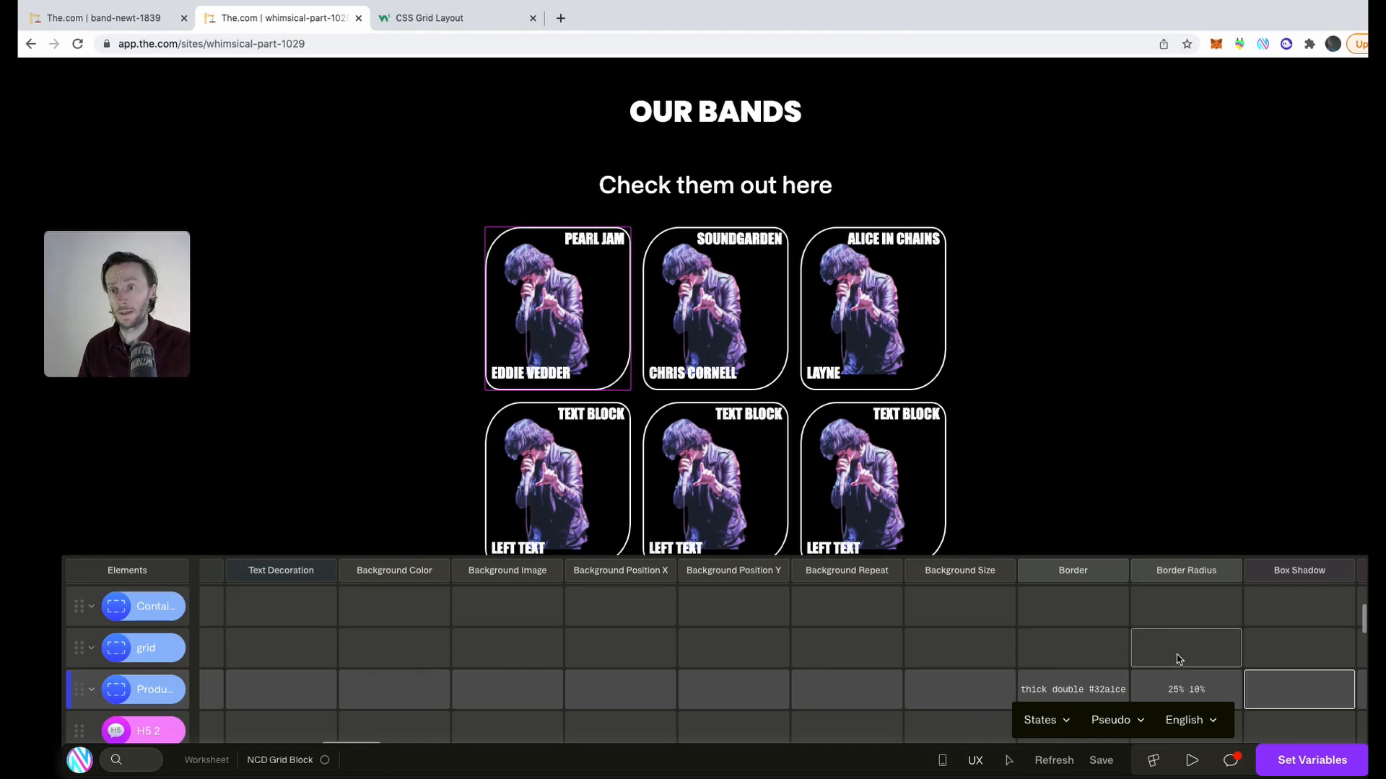
pyautogui.doubleClick(1202, 689)
pyautogui.press('super+c')
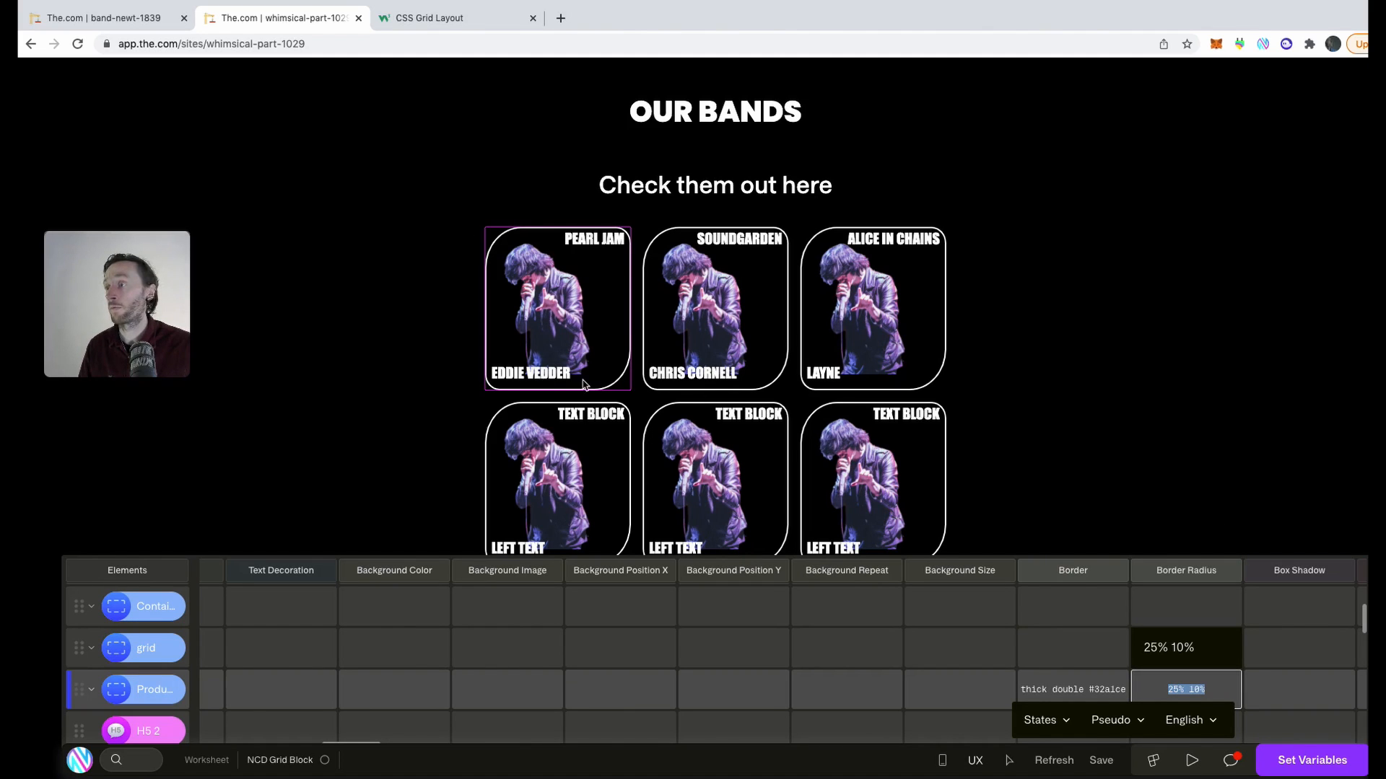
pyautogui.click(135, 23)
pyautogui.click(1285, 715)
pyautogui.press('super+v')
pyautogui.press('Tab')
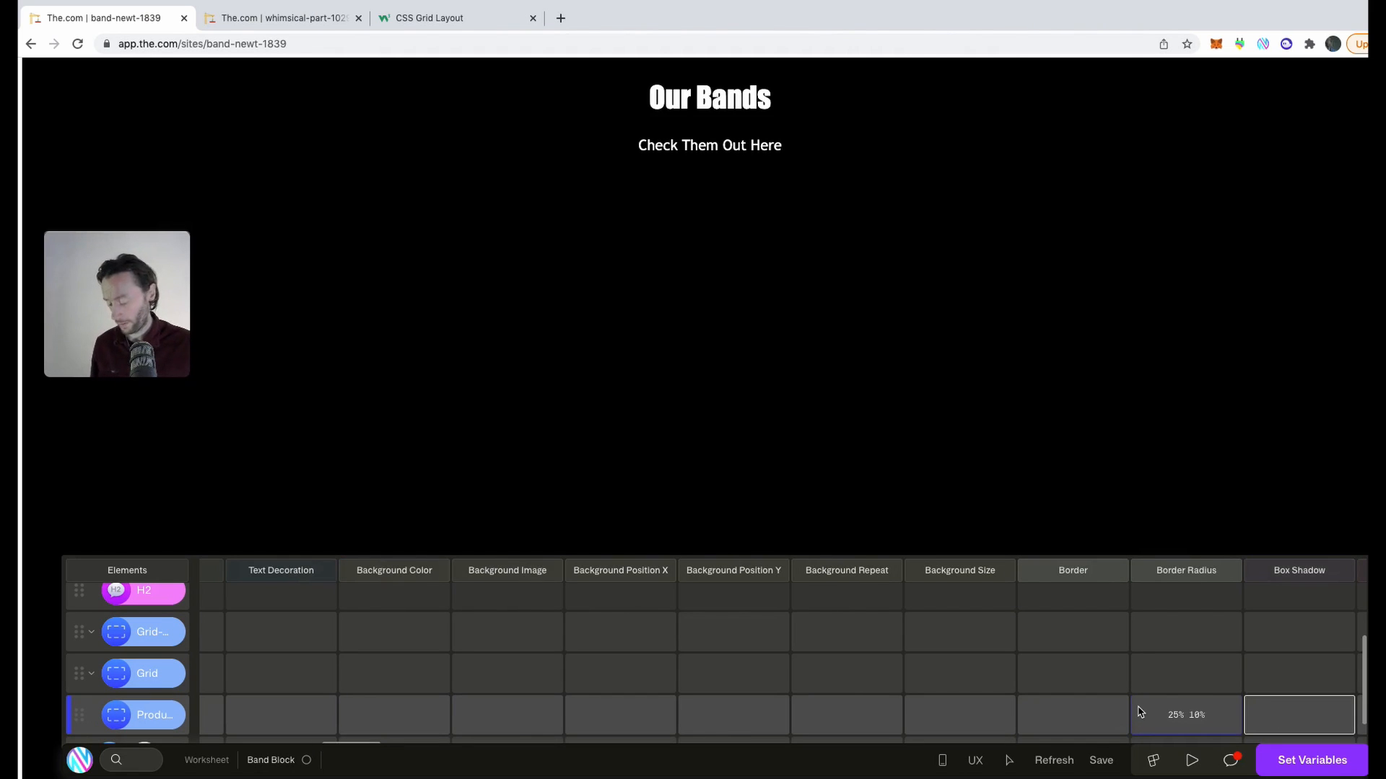
# Clear the Border value of the Product Container in band-newt-1839.
pyautogui.press('Tab')
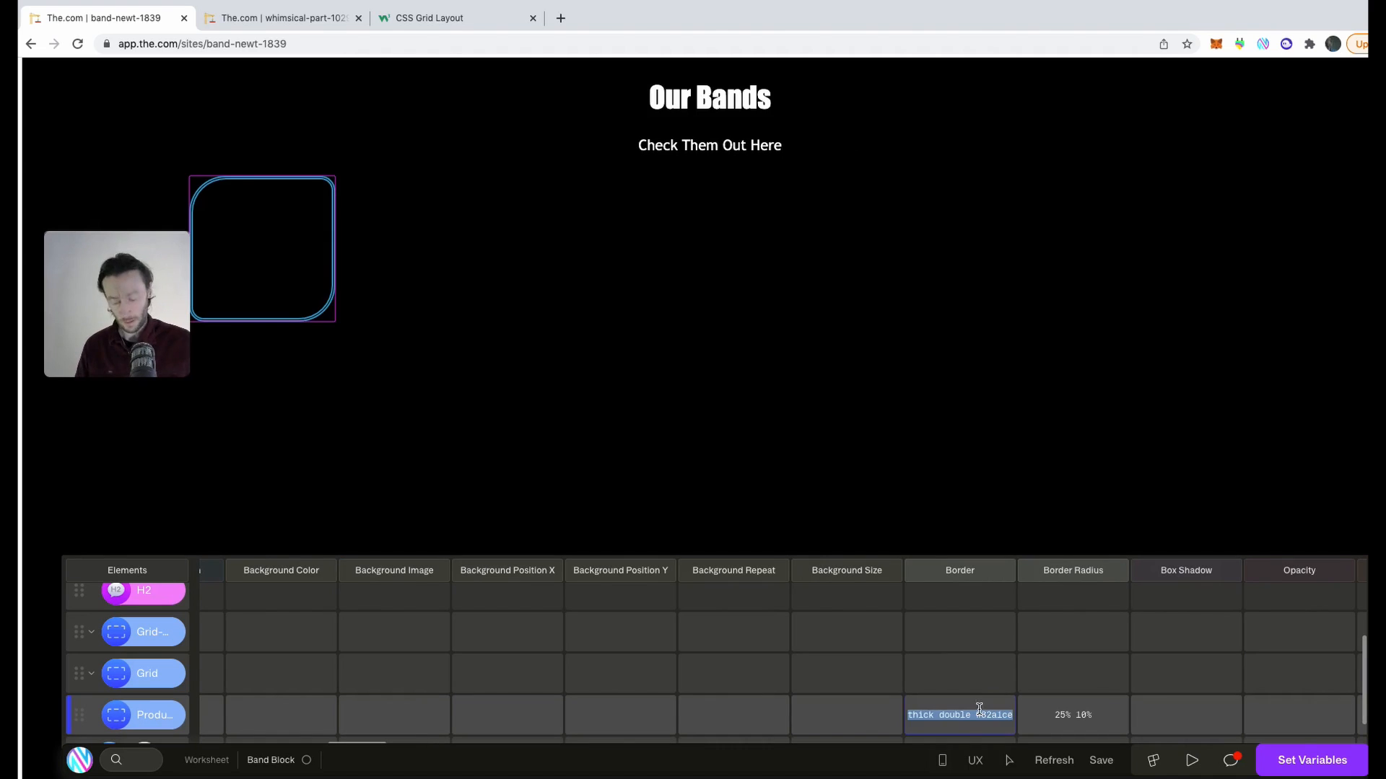
pyautogui.press('BackSpace')
pyautogui.click(1113, 723)
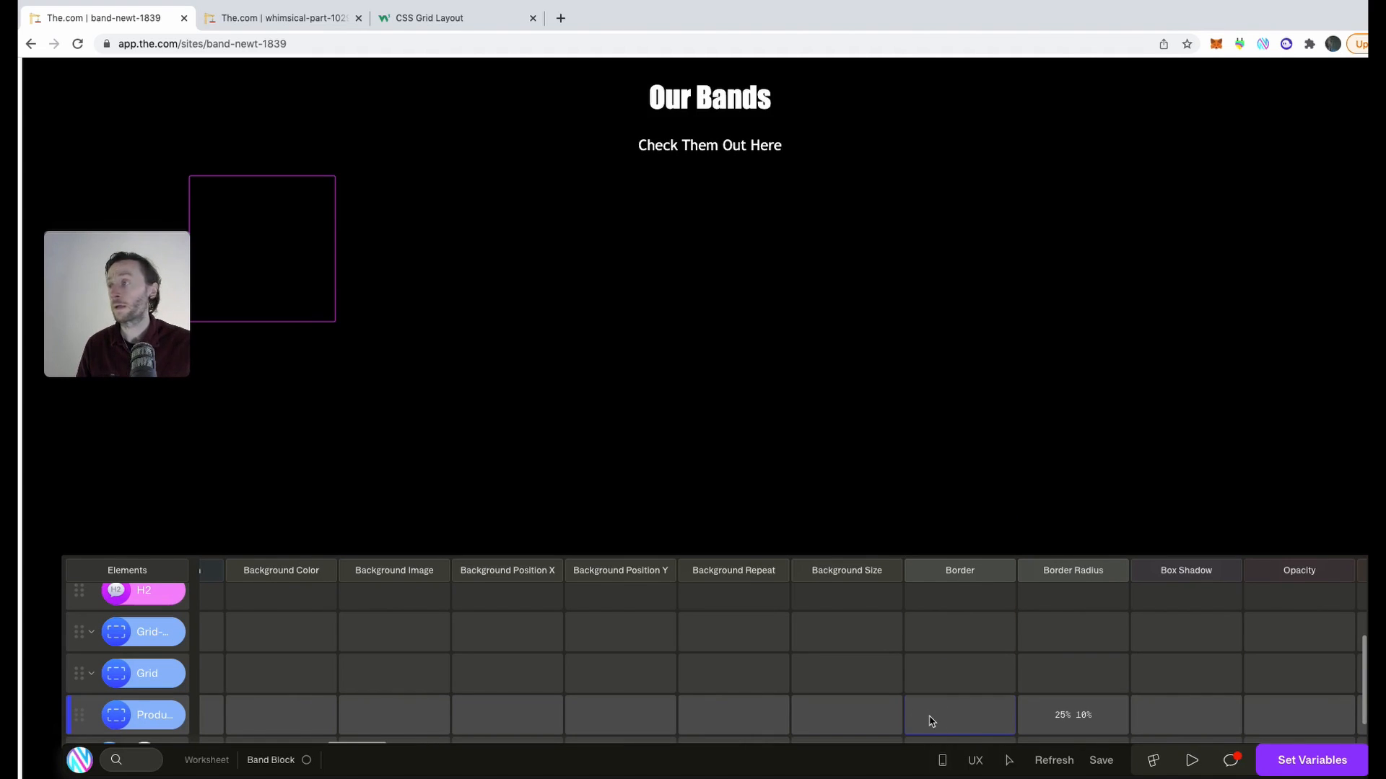
# Check the border properties in the whimsical-part reference, and enter thick double as the Product Container's Border in band-newt-1839.
pyautogui.click(298, 14)
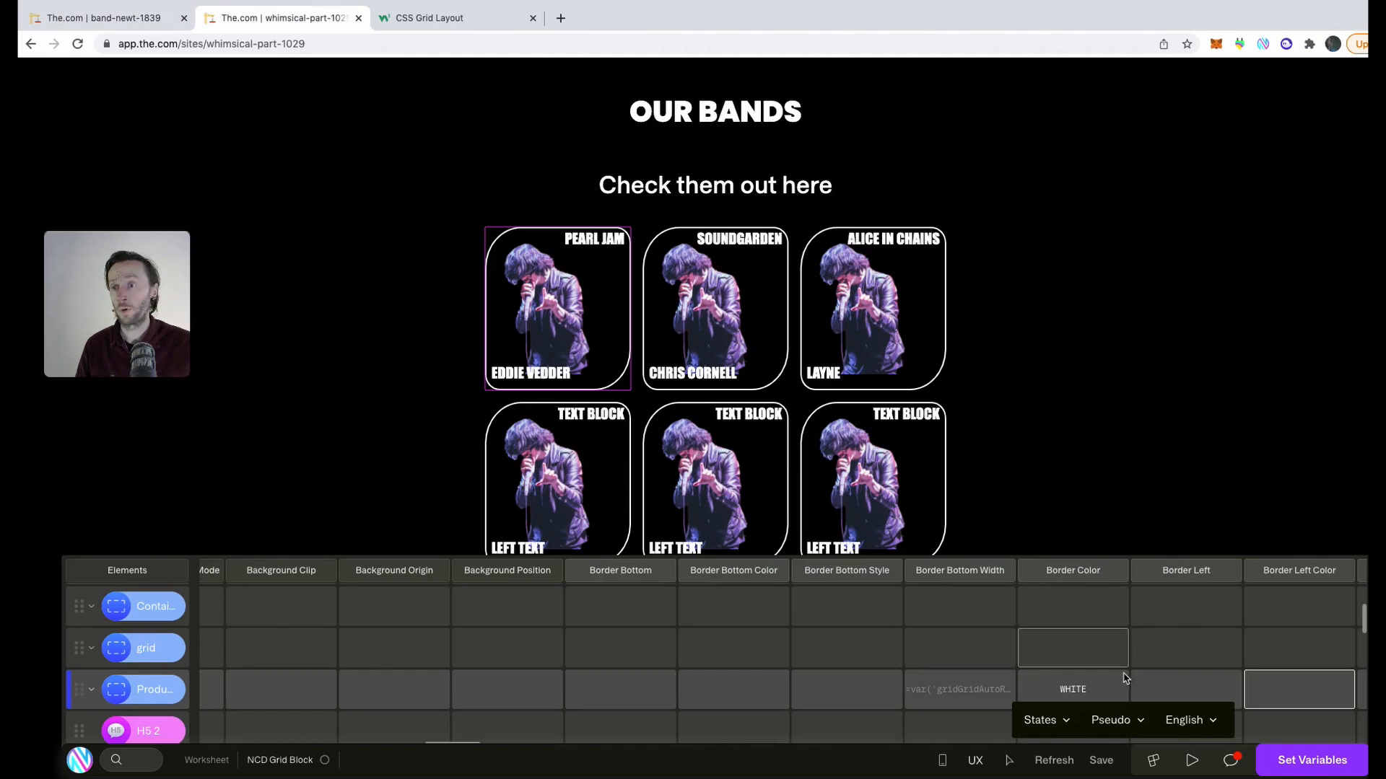
pyautogui.click(140, 20)
pyautogui.click(977, 720)
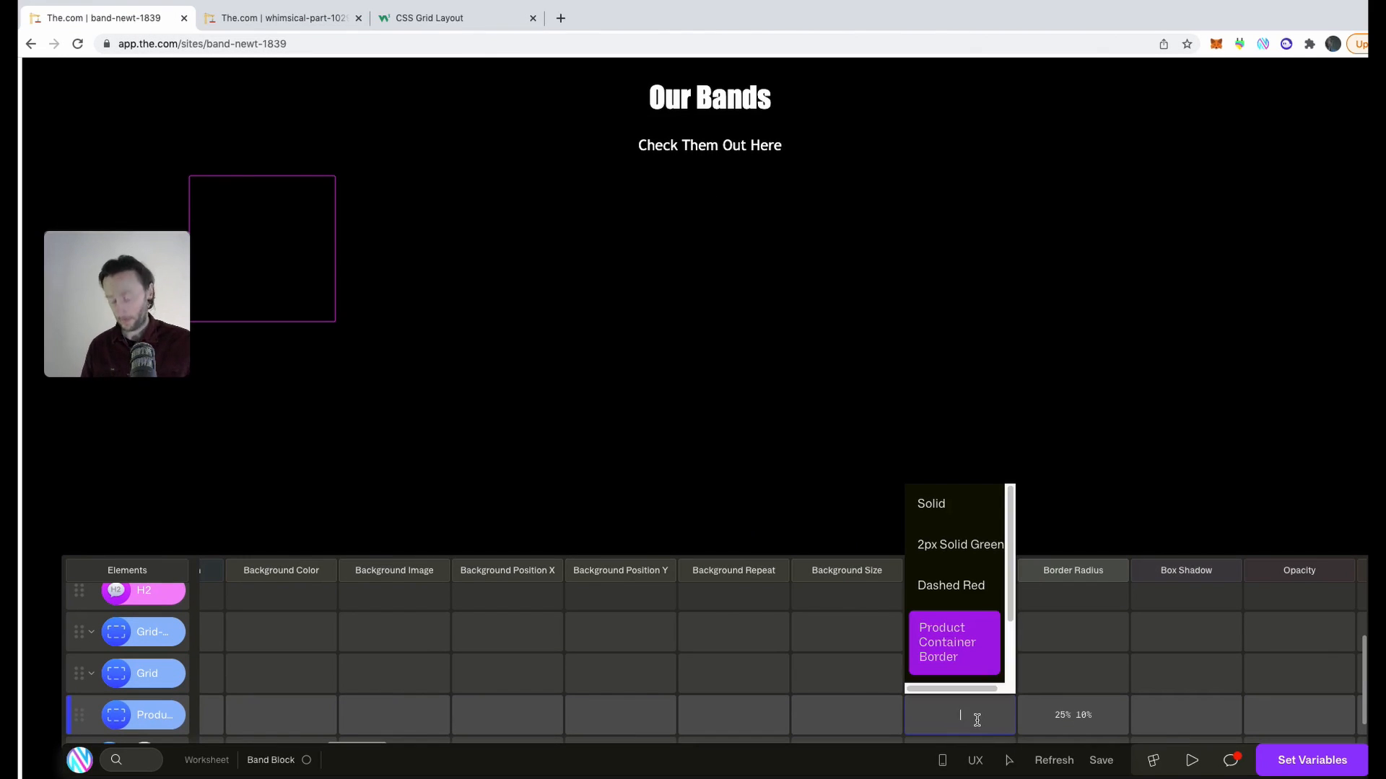
pyautogui.write('thick doub')
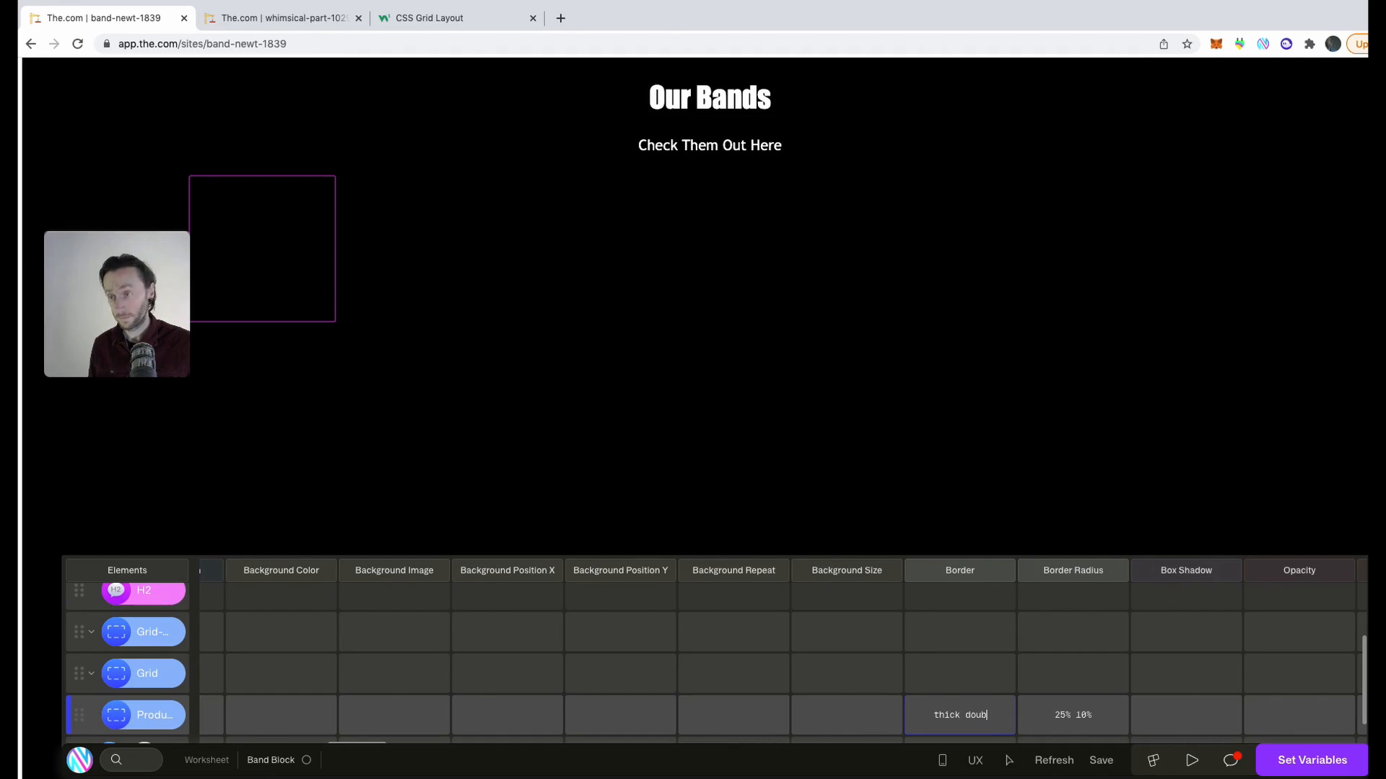
pyautogui.write('le')
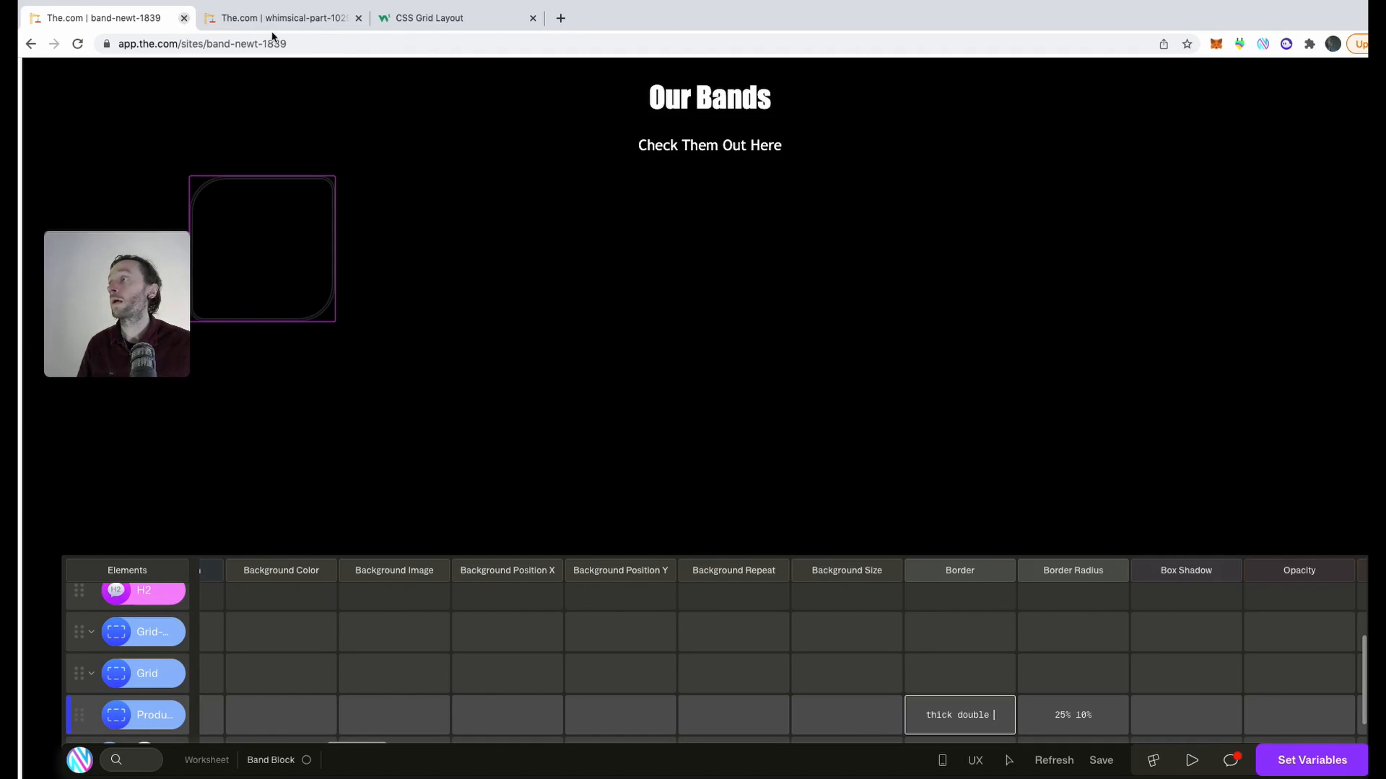
# Look up the border colour in the whimsical-part reference, and add #32a1ce to the Product Container's Border in band-newt-1839.
pyautogui.click(311, 17)
pyautogui.click(132, 19)
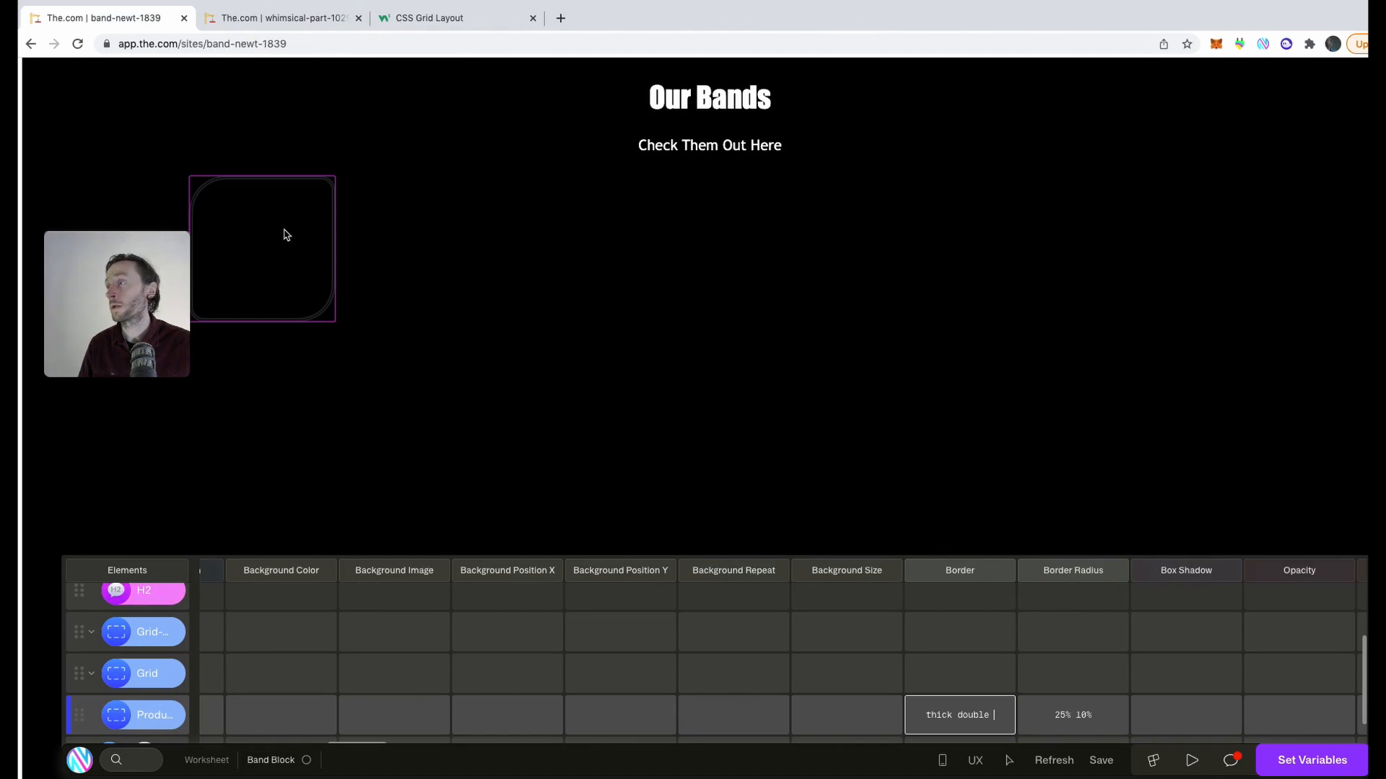
pyautogui.click(306, 17)
pyautogui.click(845, 680)
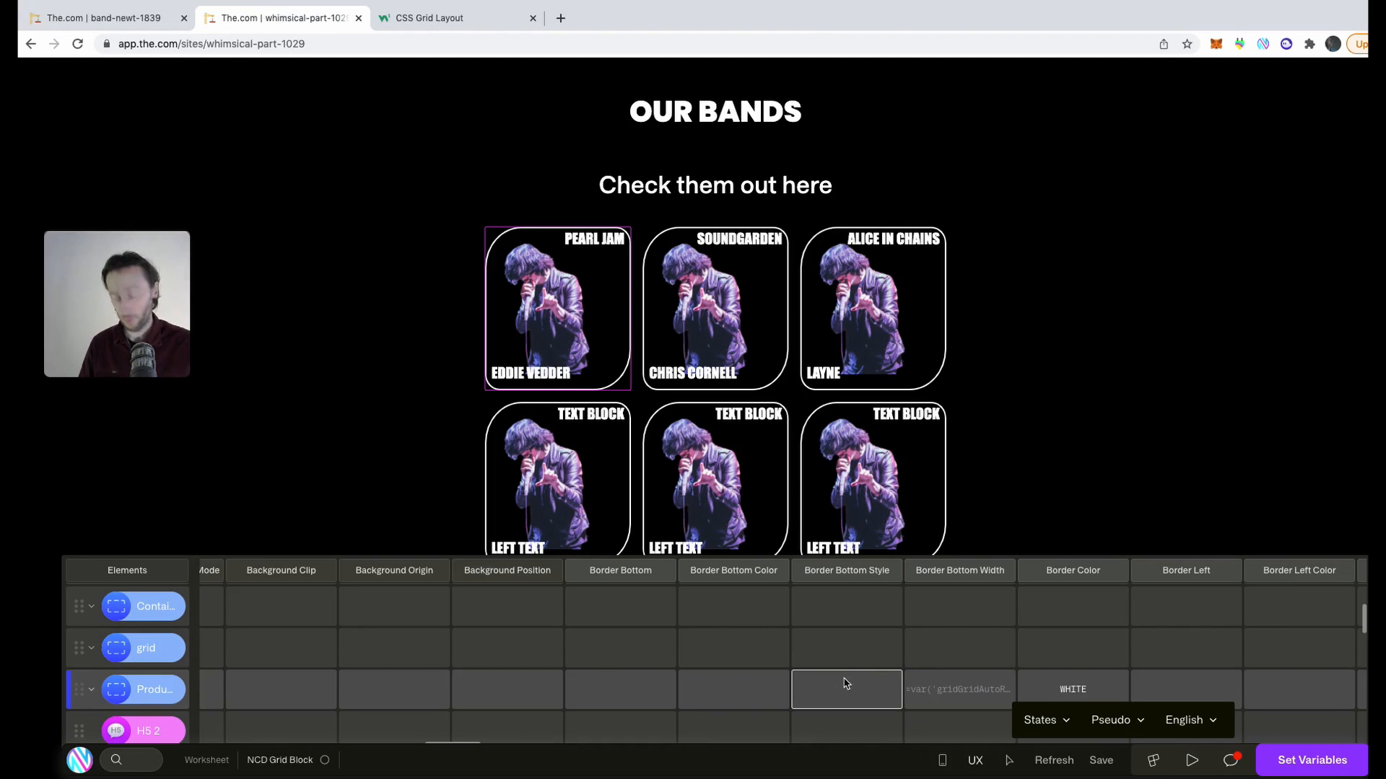
pyautogui.press('Left')
pyautogui.press('Left')
pyautogui.press('Left')
pyautogui.press('Left')
pyautogui.press('Left')
pyautogui.press('Left')
pyautogui.press('Left')
pyautogui.press('Left')
pyautogui.press('Left')
pyautogui.press('Left')
pyautogui.press('Left')
pyautogui.press('Left')
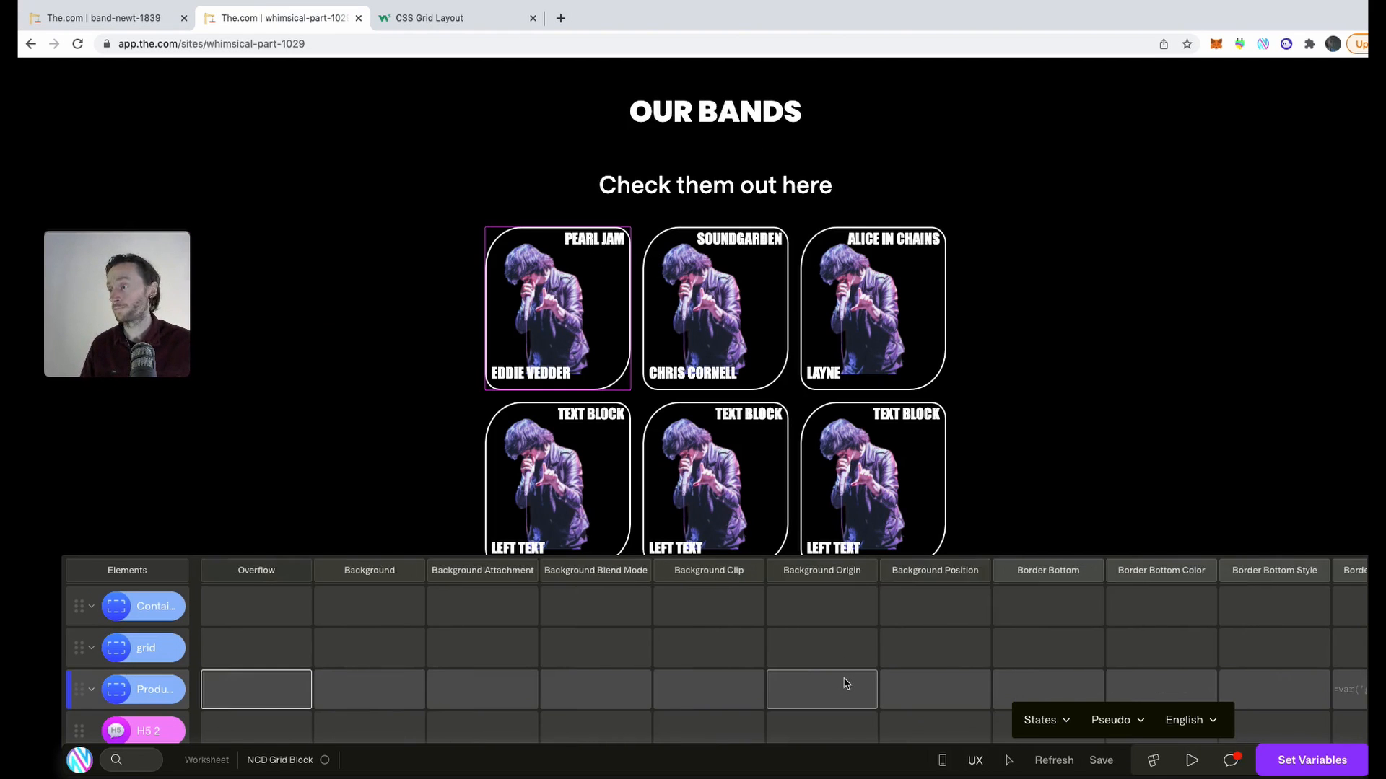
pyautogui.hotkey('ctrl', 'shift', 'Tab')
pyautogui.write('#32a1c')
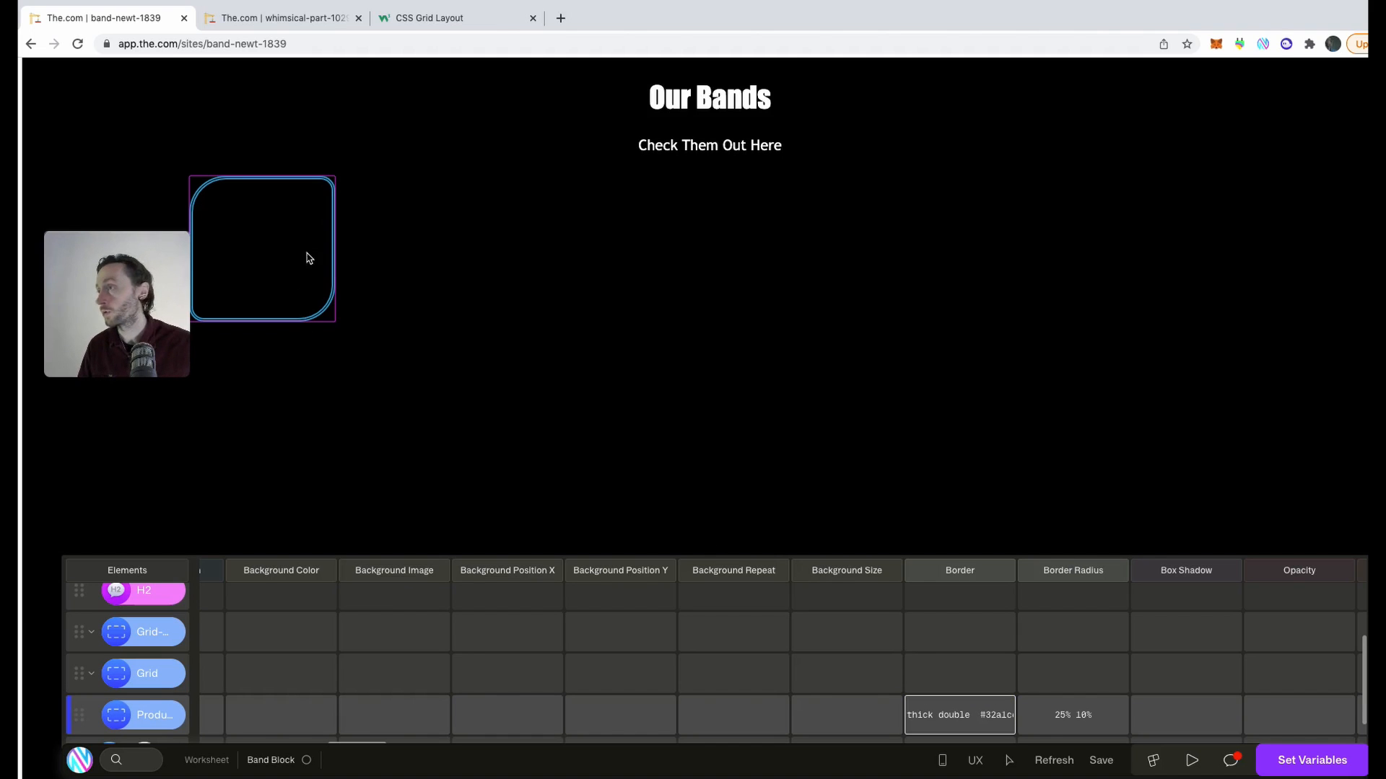
# Set the Product Container's Border to solid in the whimsical-part site, and compare its card outline with the one in band-newt-1839.
pyautogui.moveTo(130, 277); pyautogui.dragTo(120, 386)
pyautogui.click(500, 336)
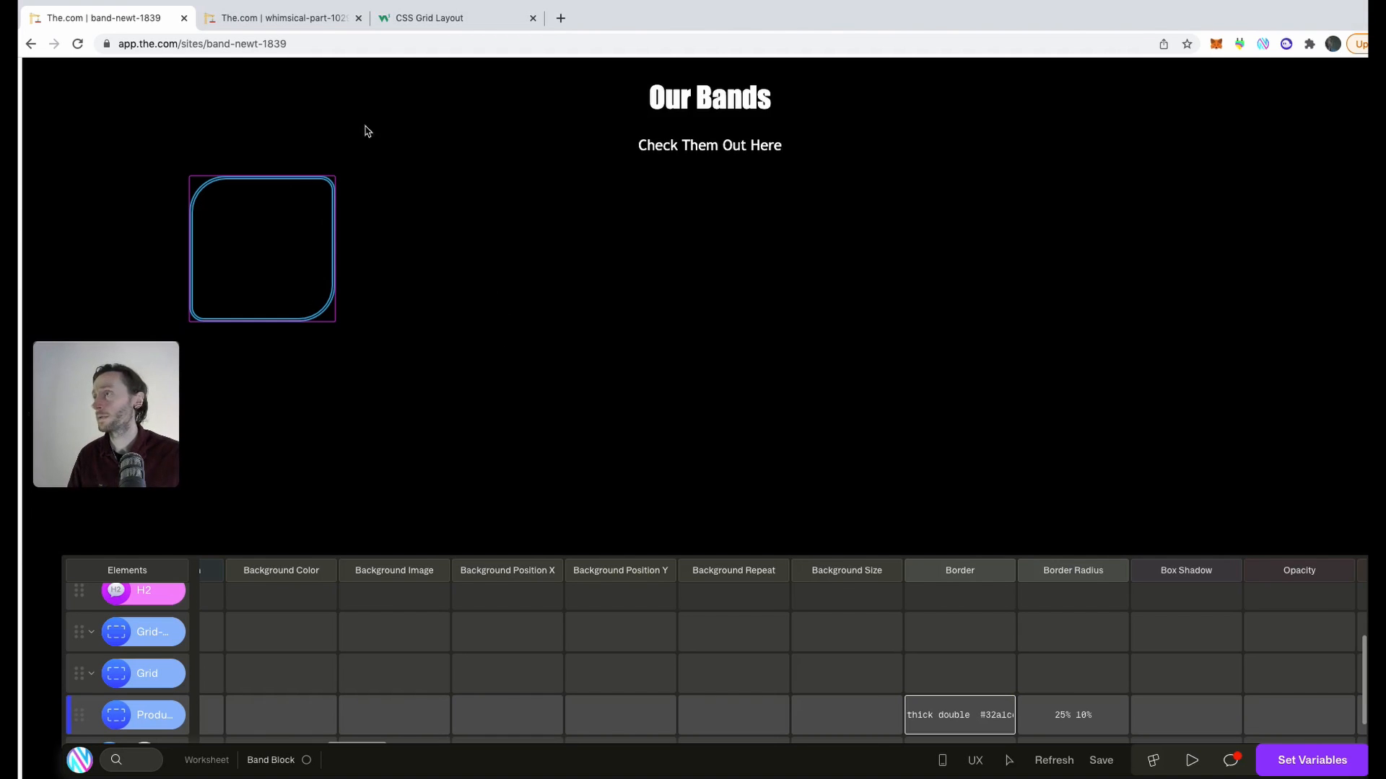
pyautogui.click(285, 17)
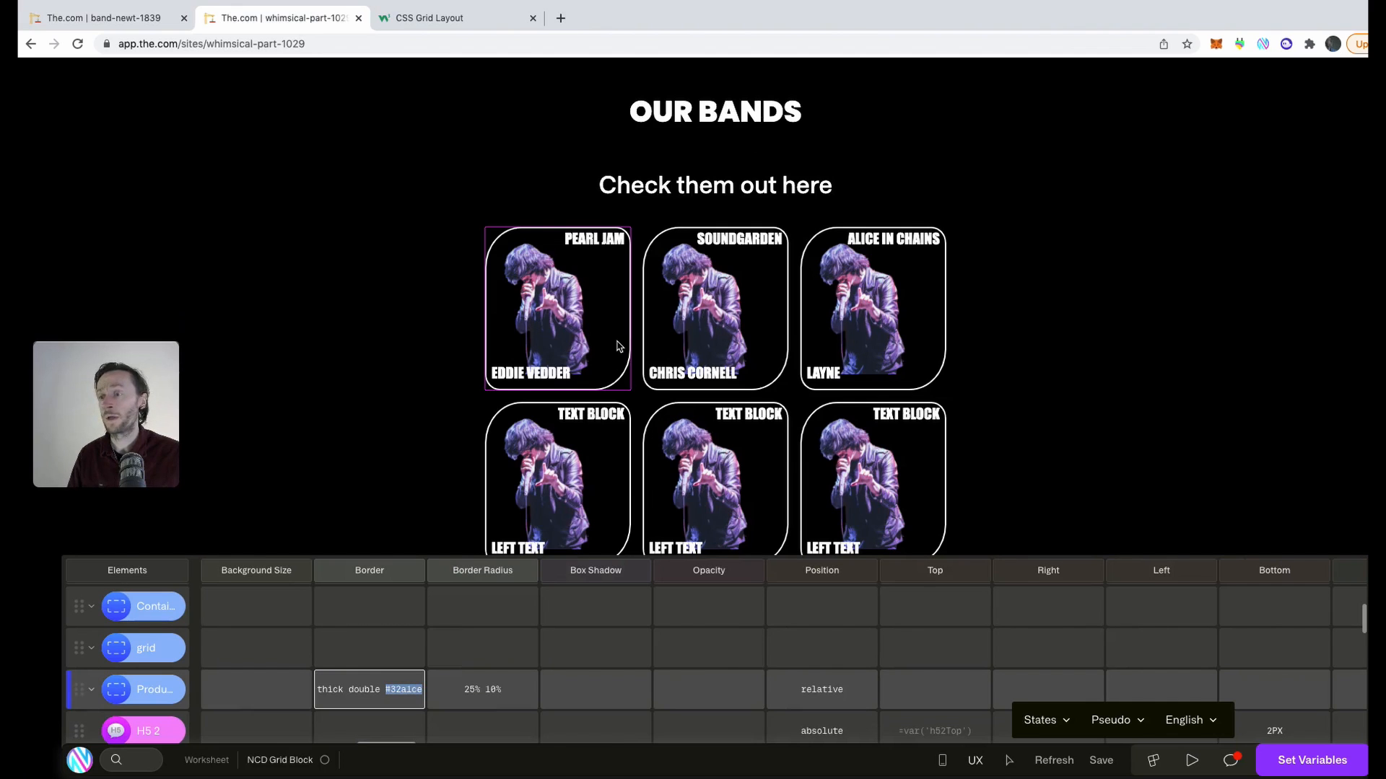
pyautogui.press('Escape')
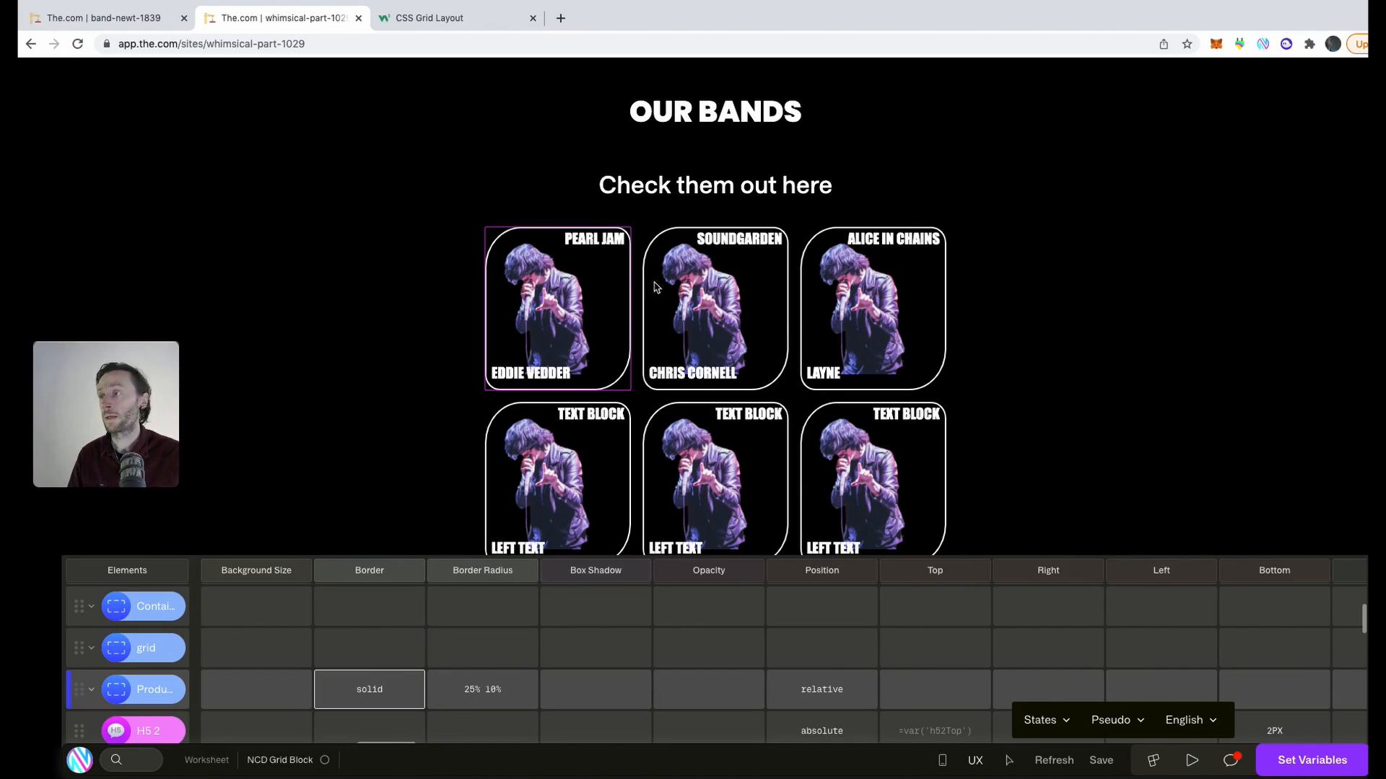
pyautogui.click(62, 22)
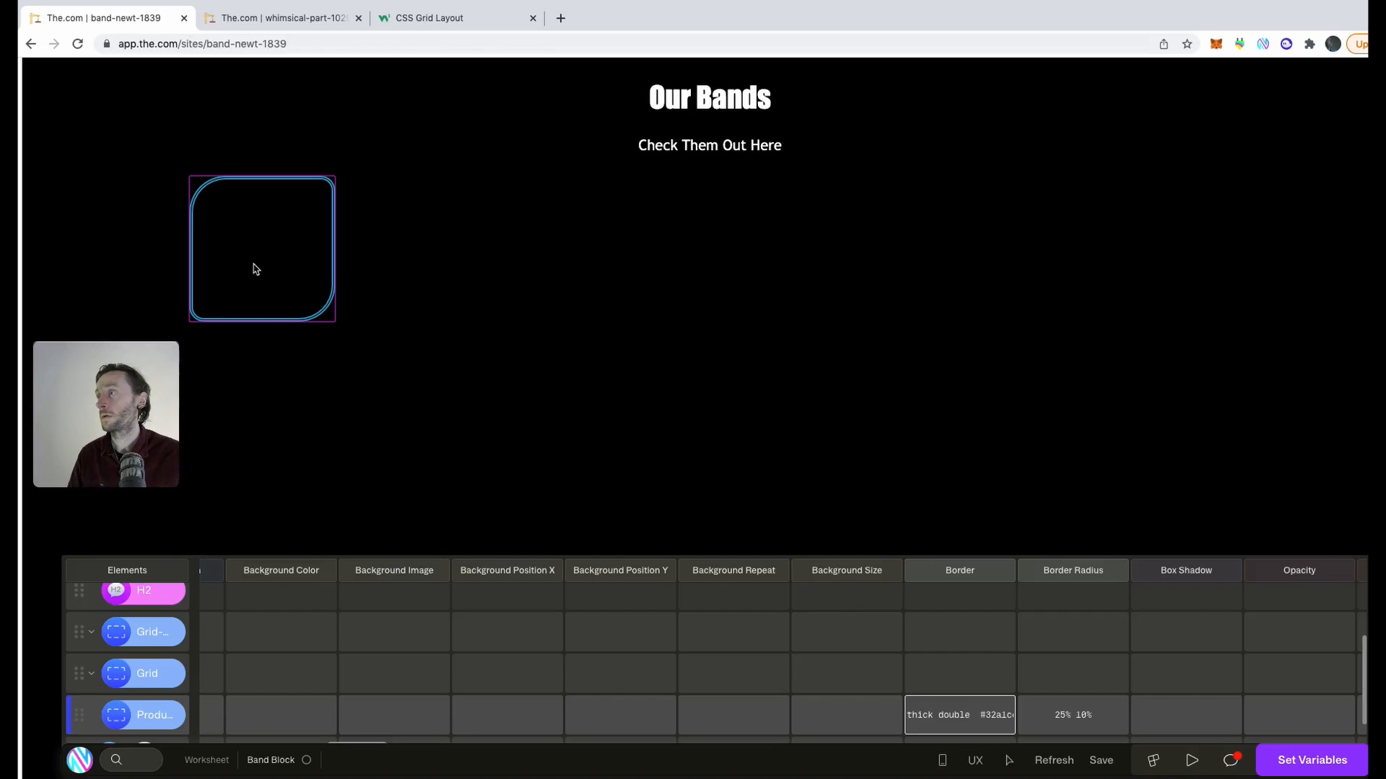
pyautogui.click(295, 19)
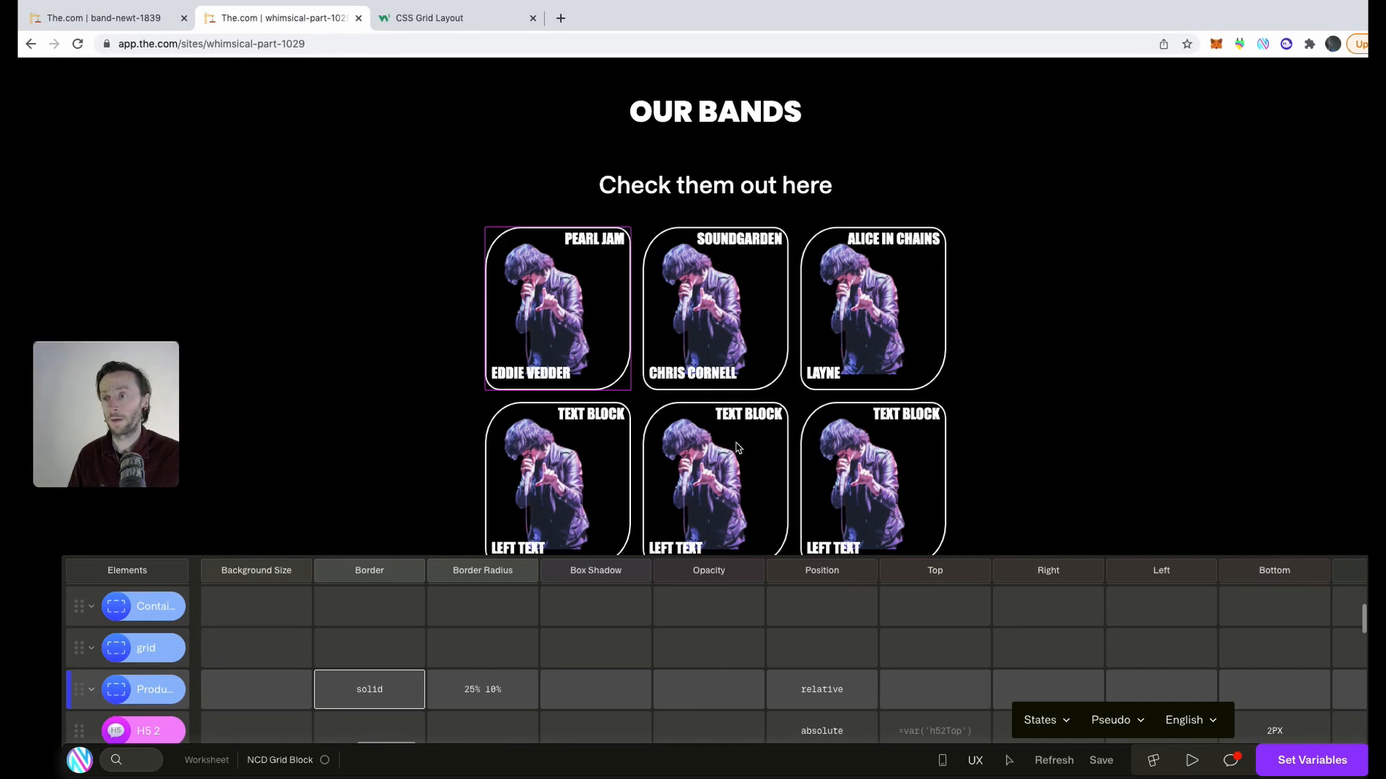
# Switch to the band-newt-1839 site and set the Grid-Wrapper's Display to flex.
pyautogui.hotkey('ctrl', 'shift', 'Tab')
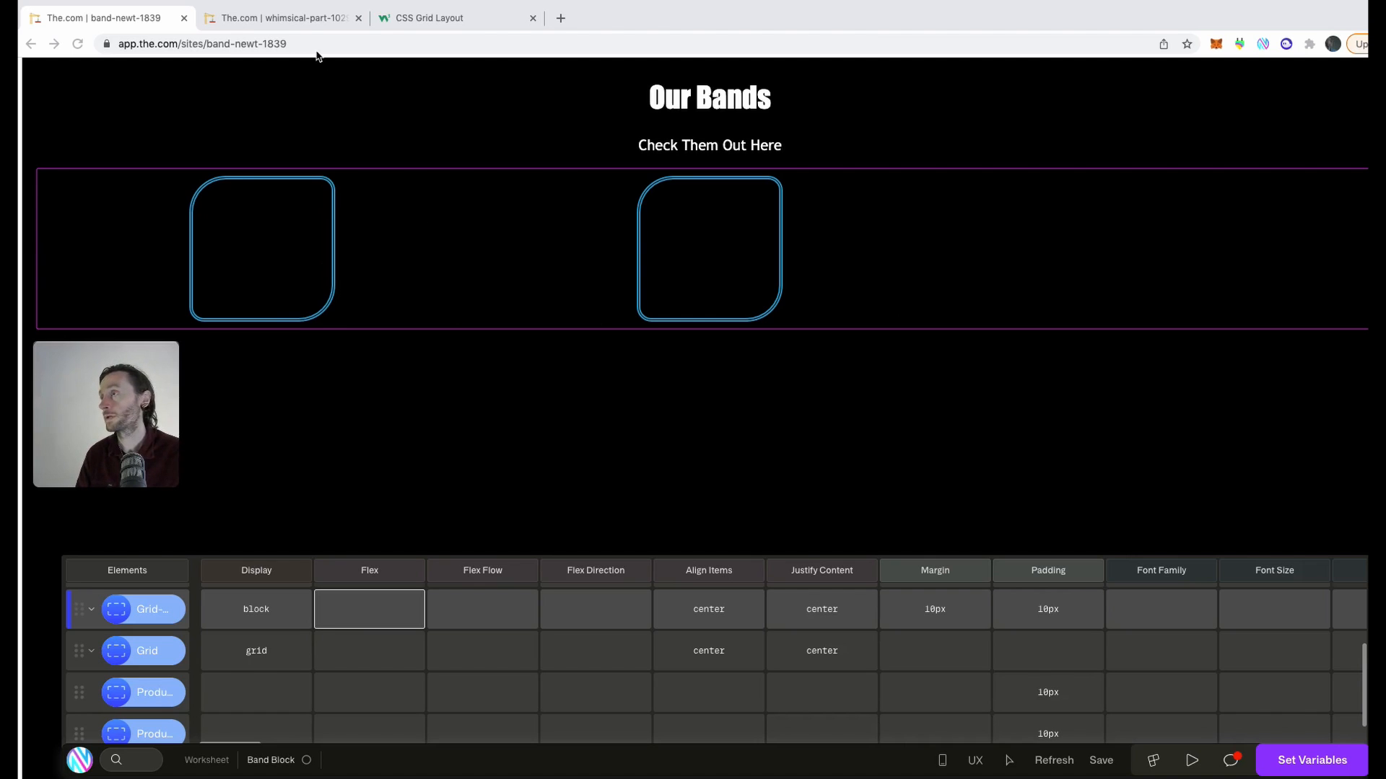
pyautogui.click(274, 610)
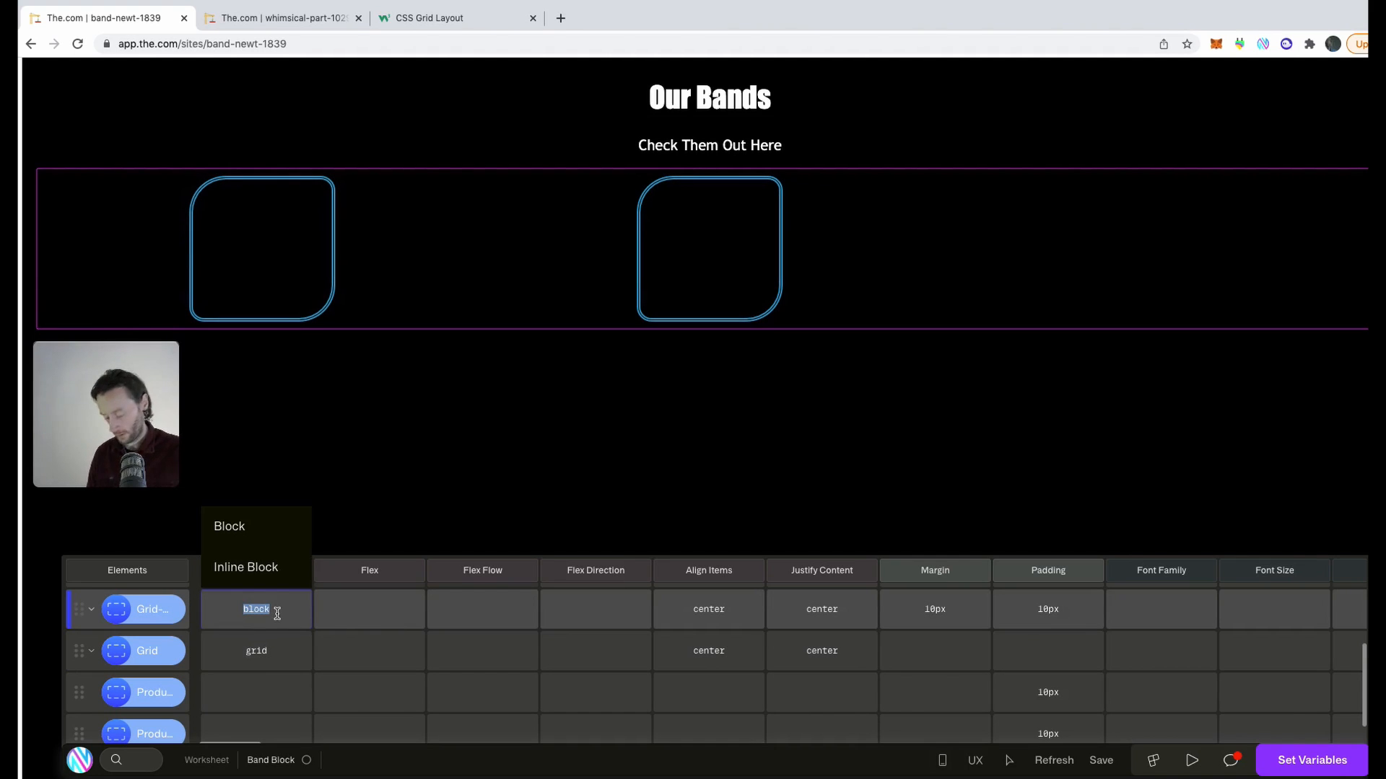
pyautogui.write('flex')
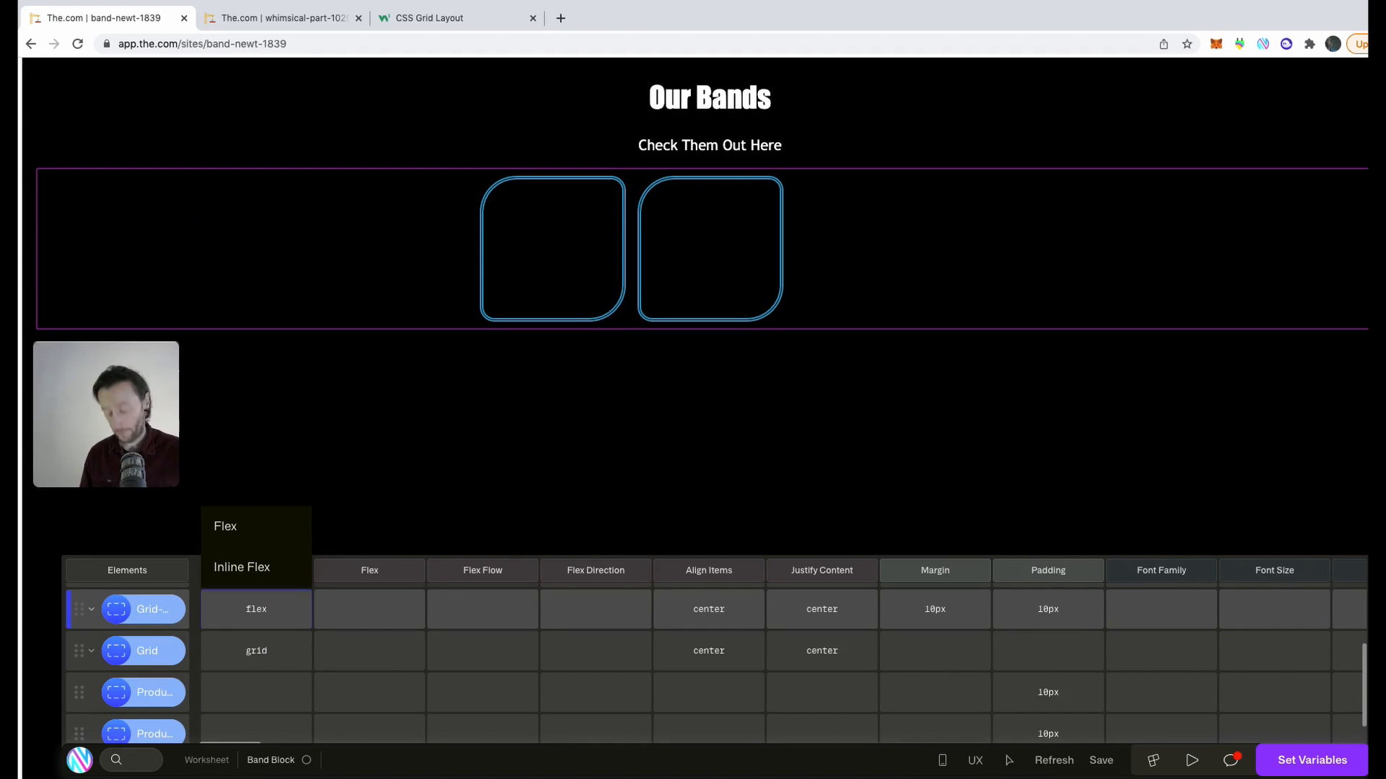
# Return the Grid-Wrapper's Display to block to compare the card spacing.
pyautogui.press('BackSpace')
pyautogui.press('BackSpace')
pyautogui.press('BackSpace')
pyautogui.write('block')
pyautogui.press('BackSpace')
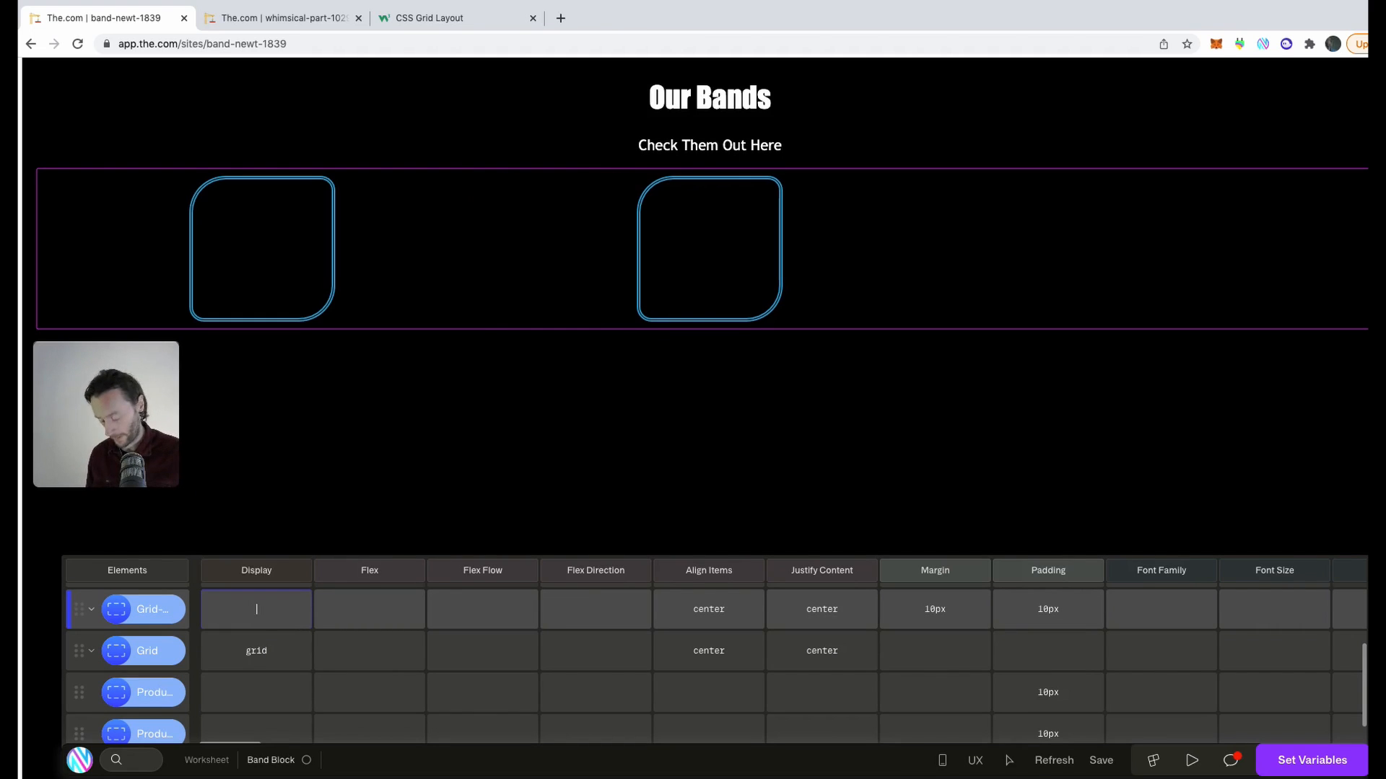
pyautogui.write('ock')
pyautogui.press('Tab')
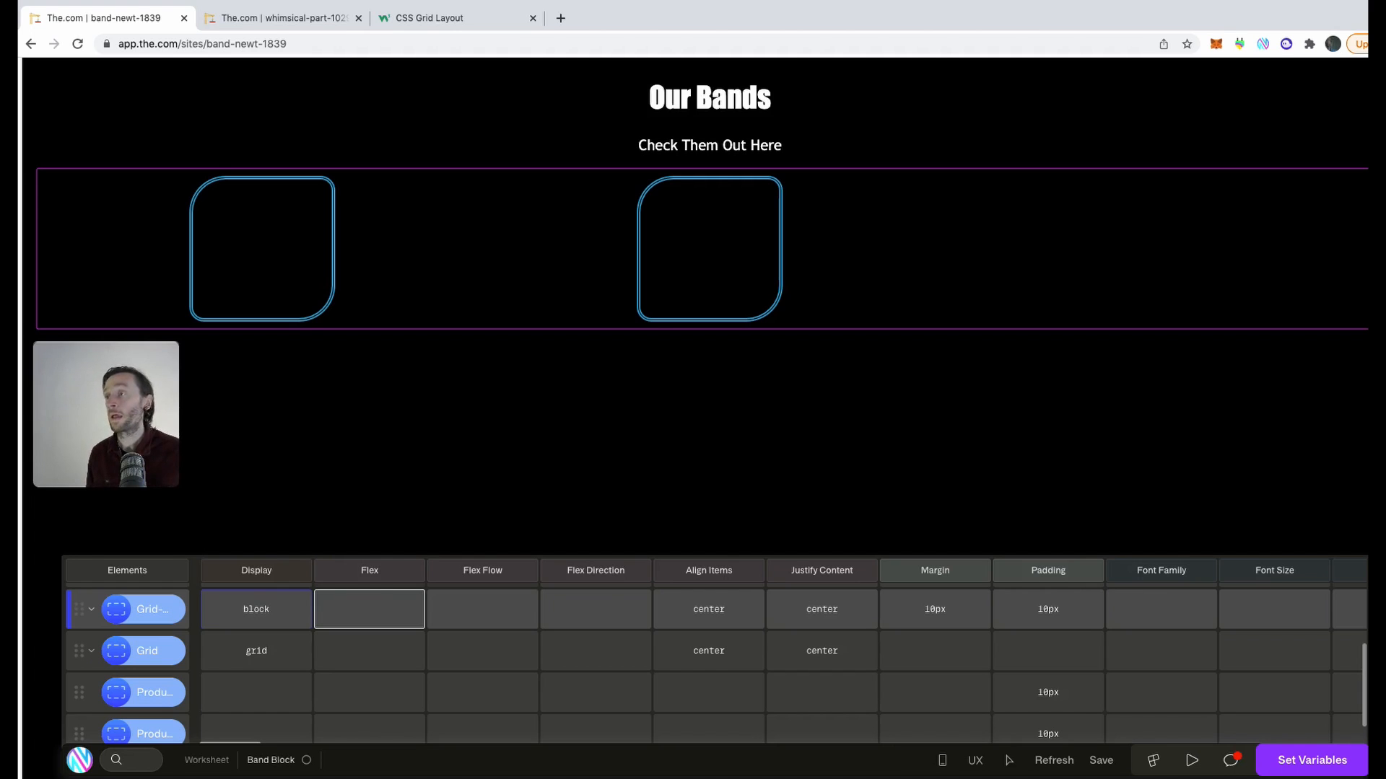
# Set the Grid-Wrapper's Display to flex so the cards sit side by side.
pyautogui.click(276, 616)
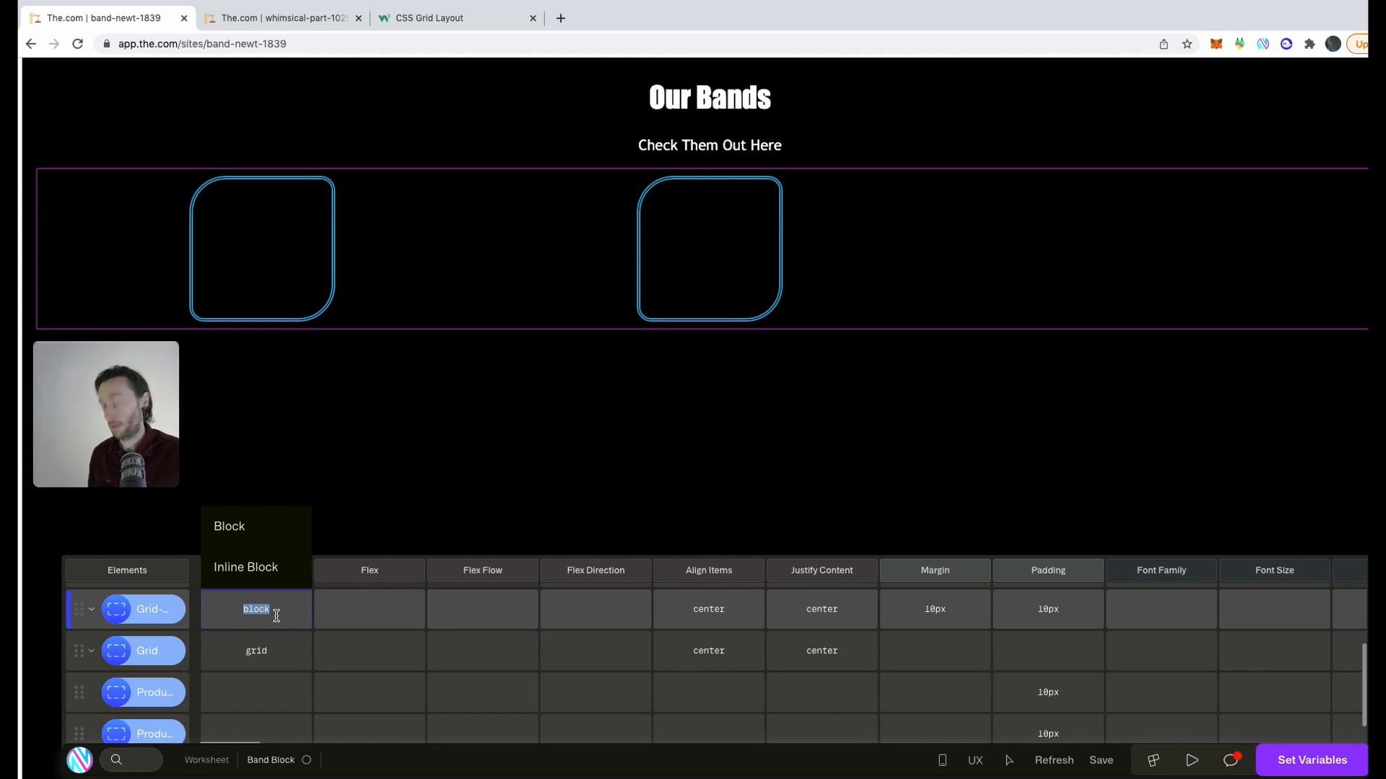
pyautogui.write('flex')
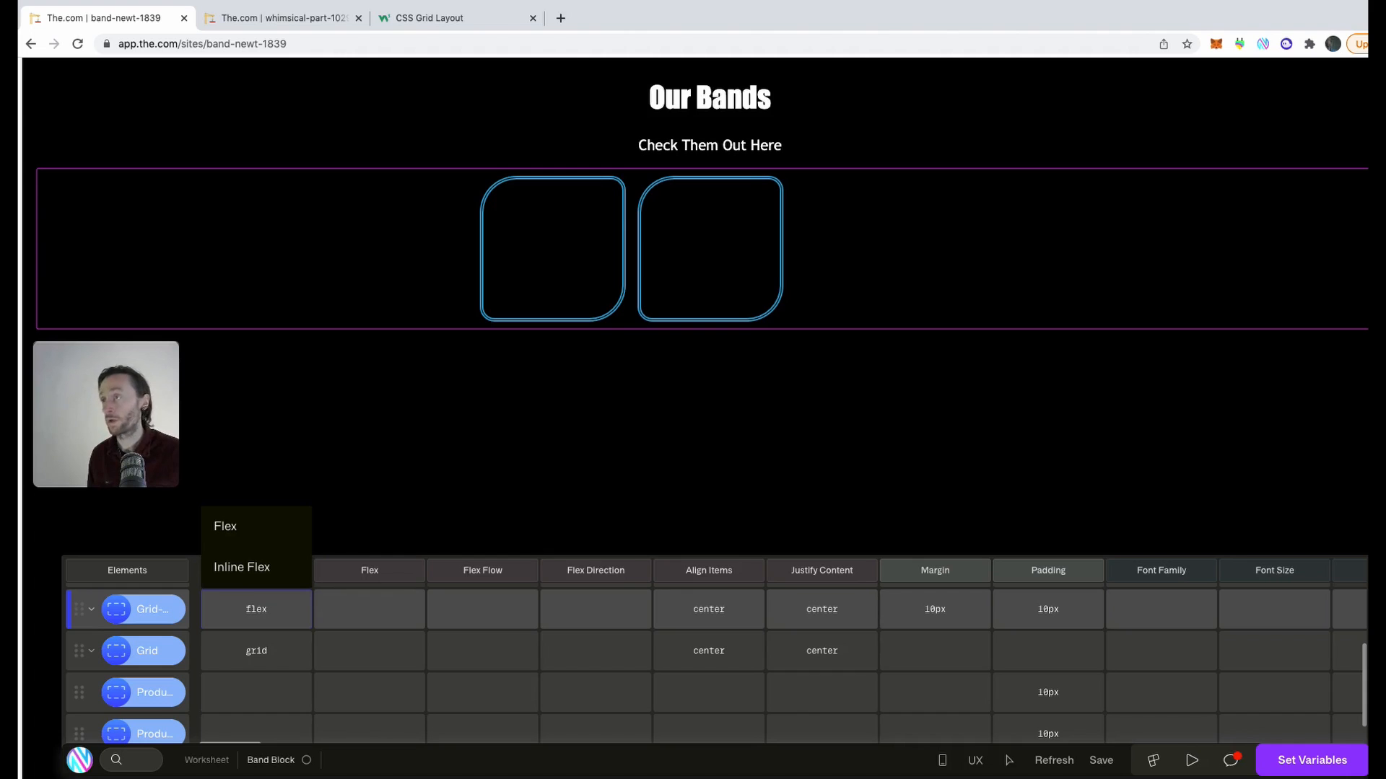
pyautogui.press('Tab')
pyautogui.press('Tab')
pyautogui.press('Tab')
pyautogui.press('Tab')
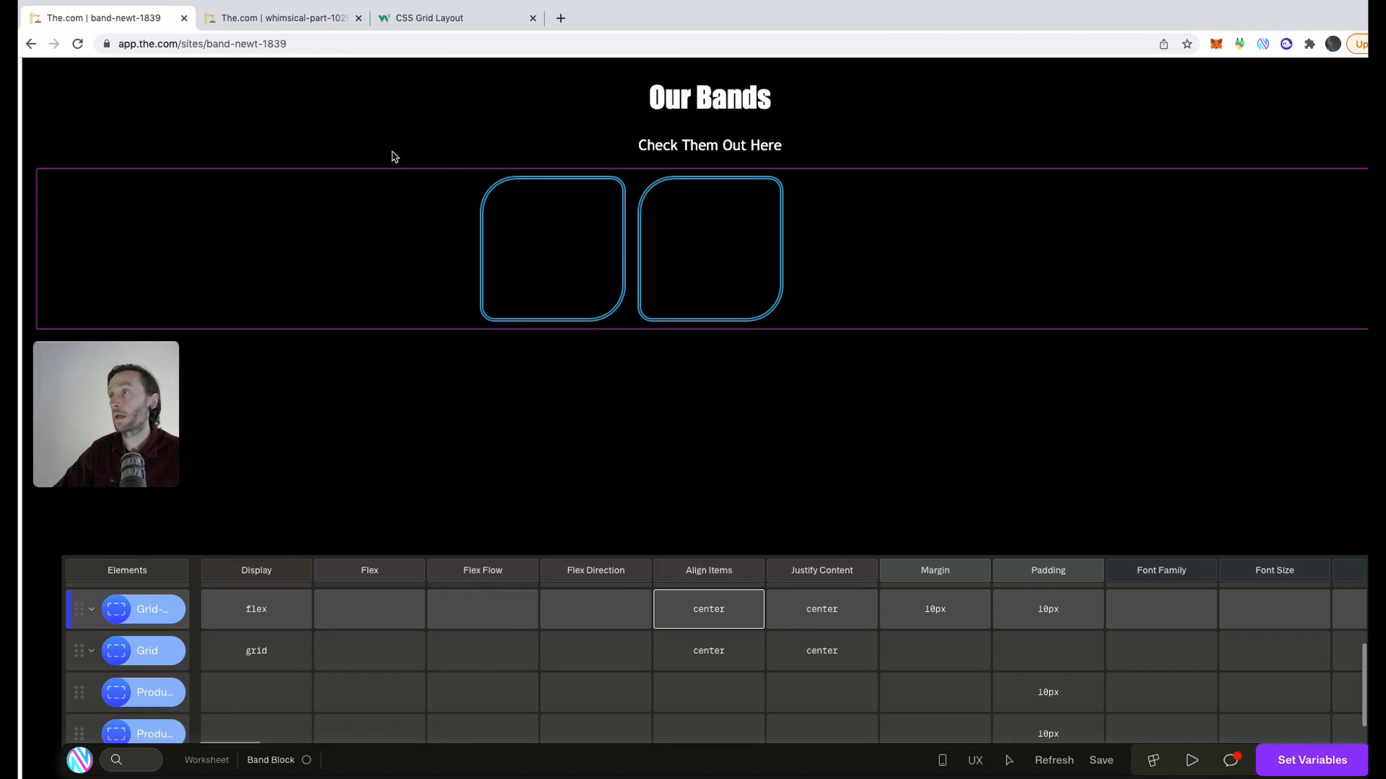
# Compare the Product Container's layout properties in the whimsical-part reference with those of the Product Containers in band-newt-1839.
pyautogui.click(305, 20)
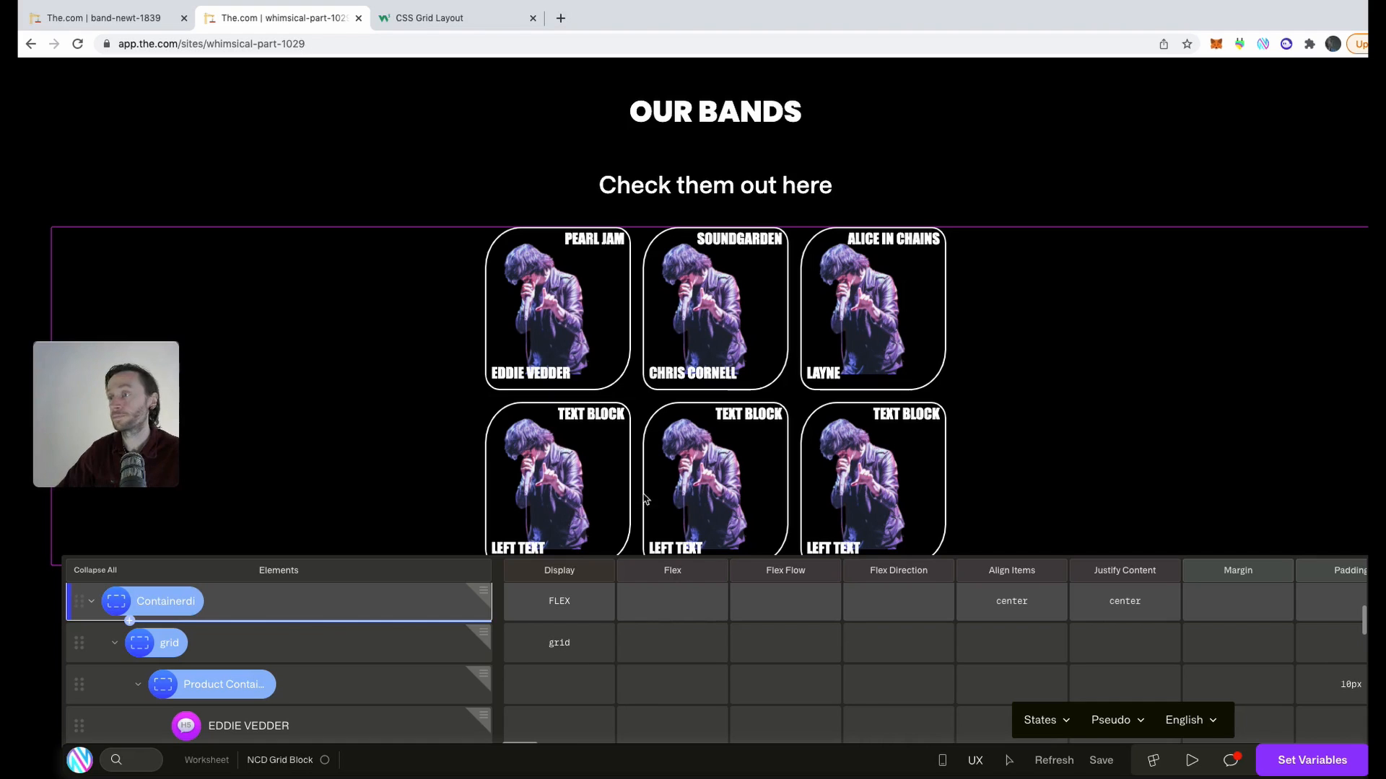
pyautogui.click(238, 690)
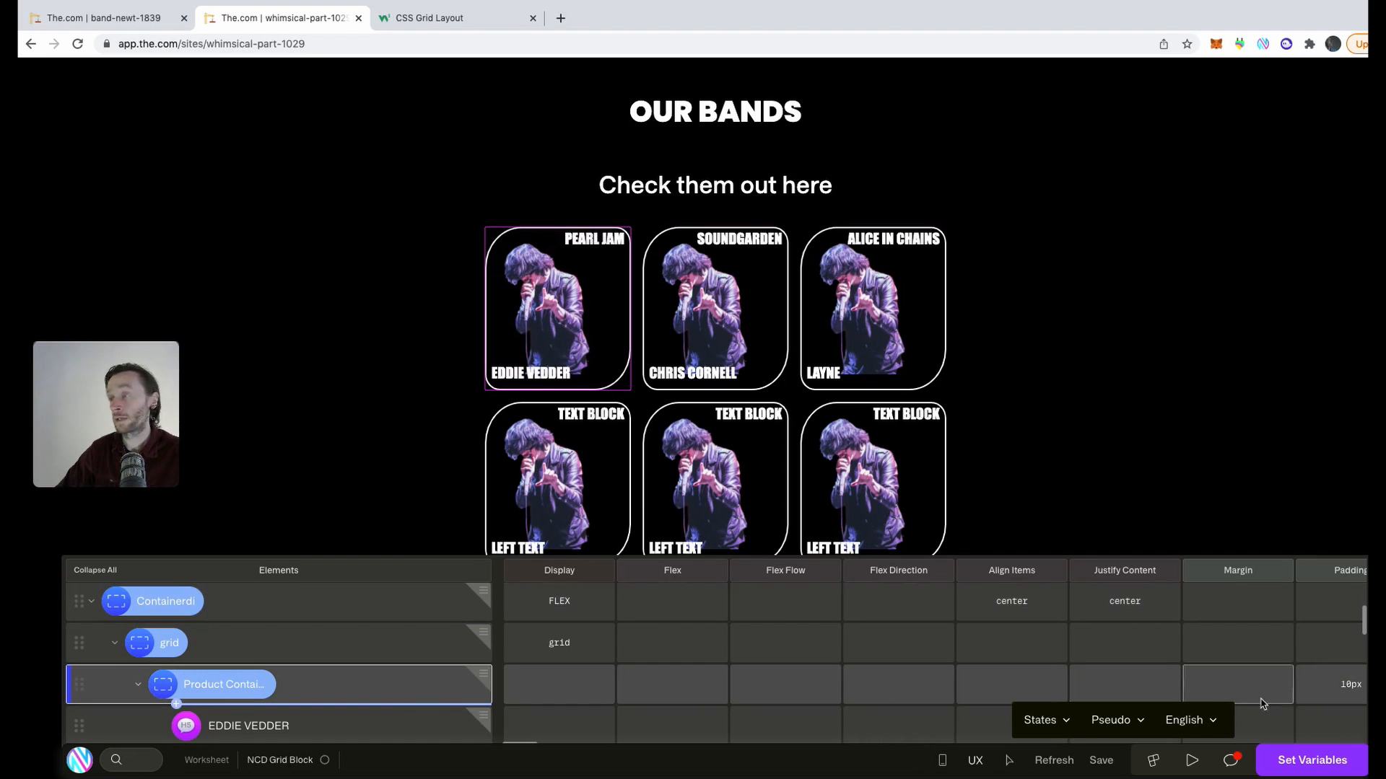
pyautogui.click(101, 19)
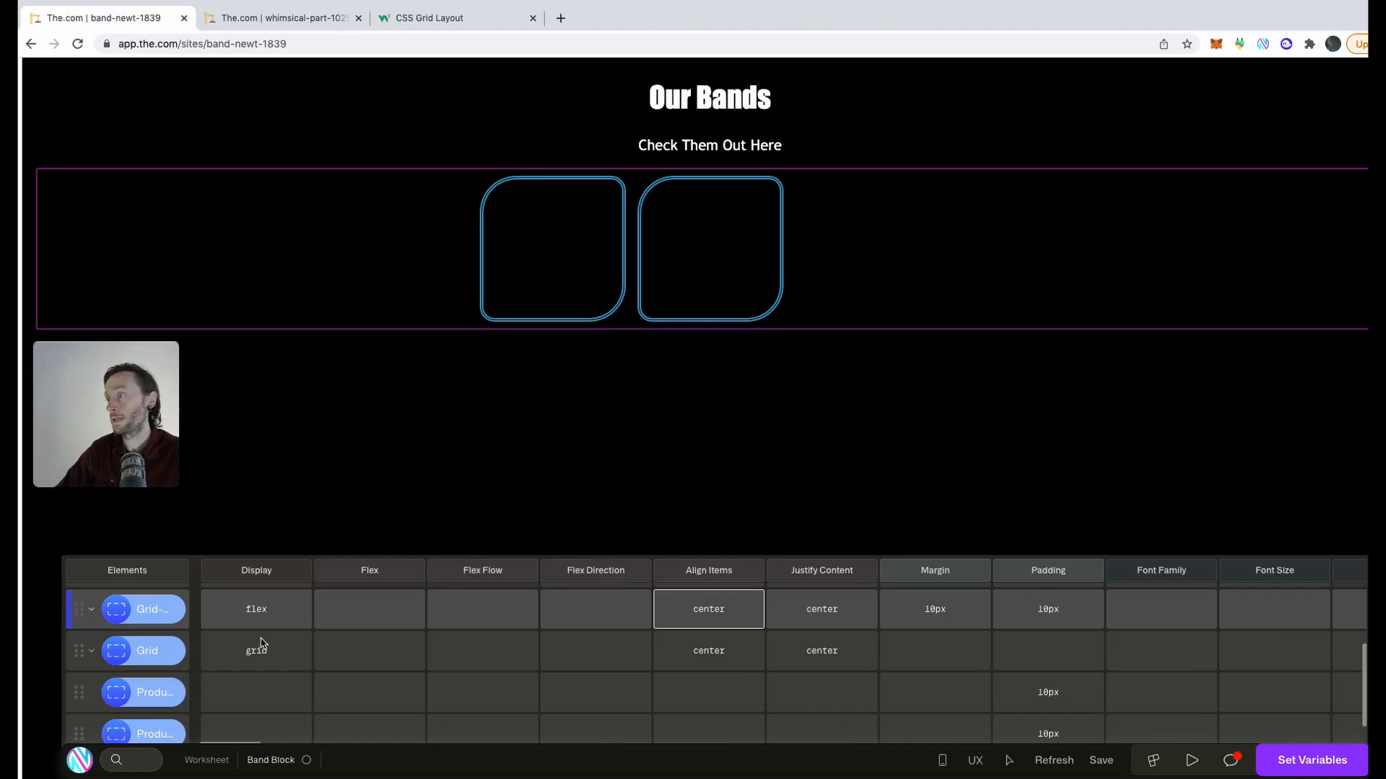
pyautogui.click(135, 695)
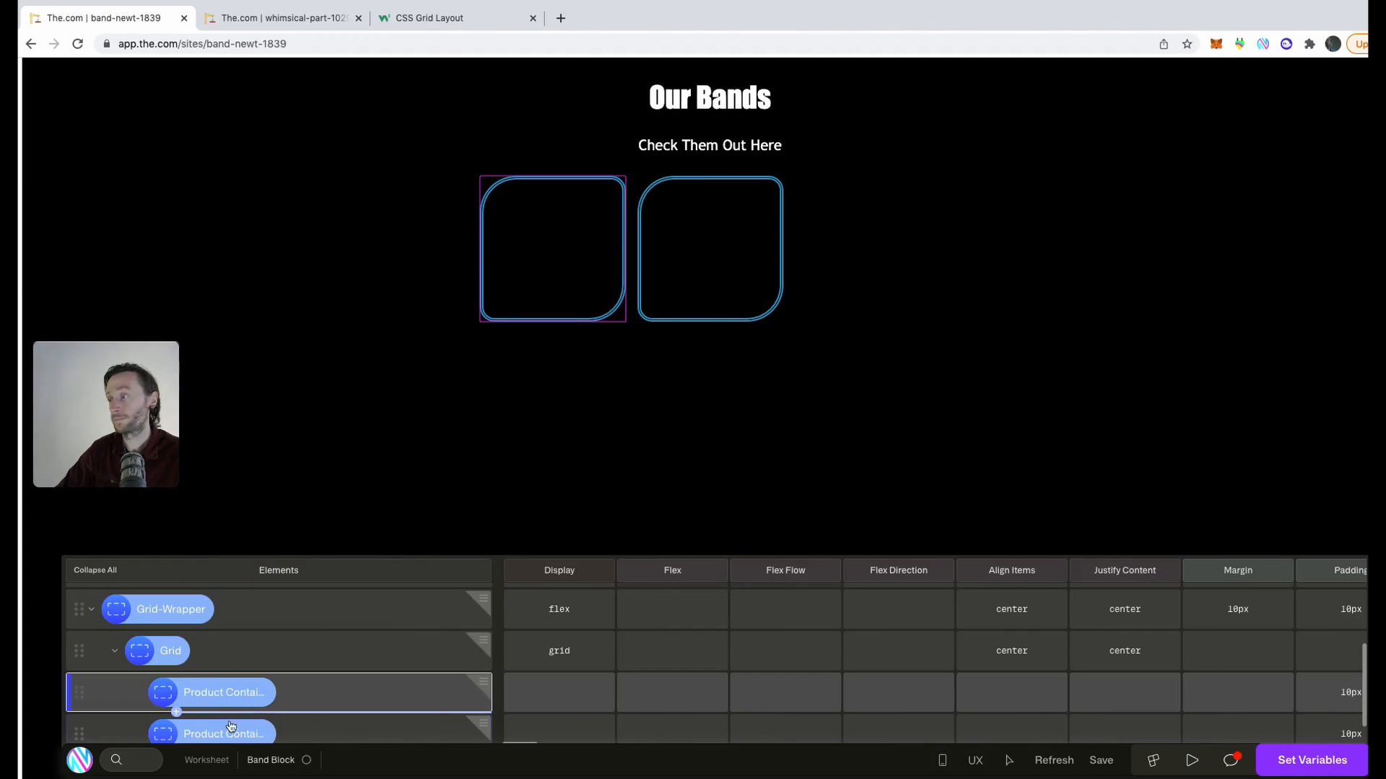
pyautogui.click(220, 734)
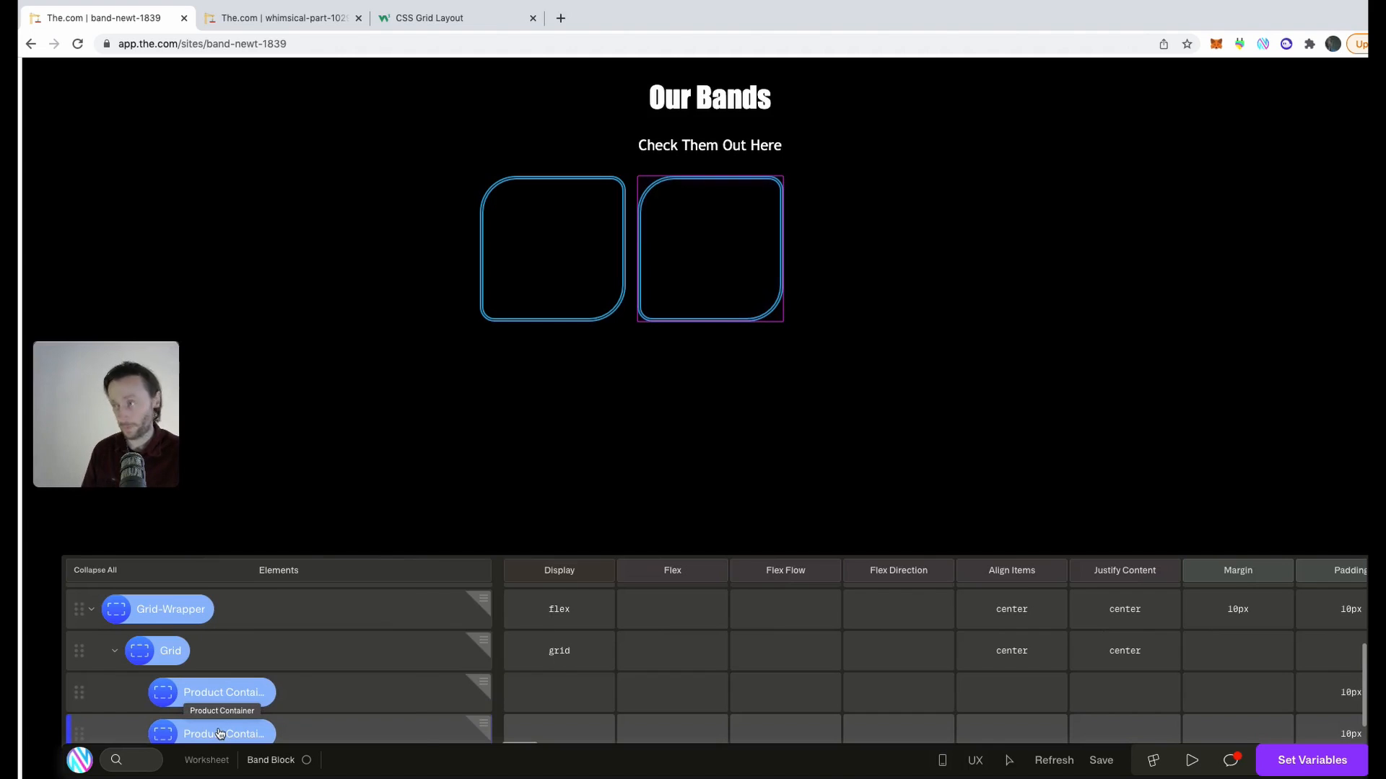
pyautogui.click(705, 685)
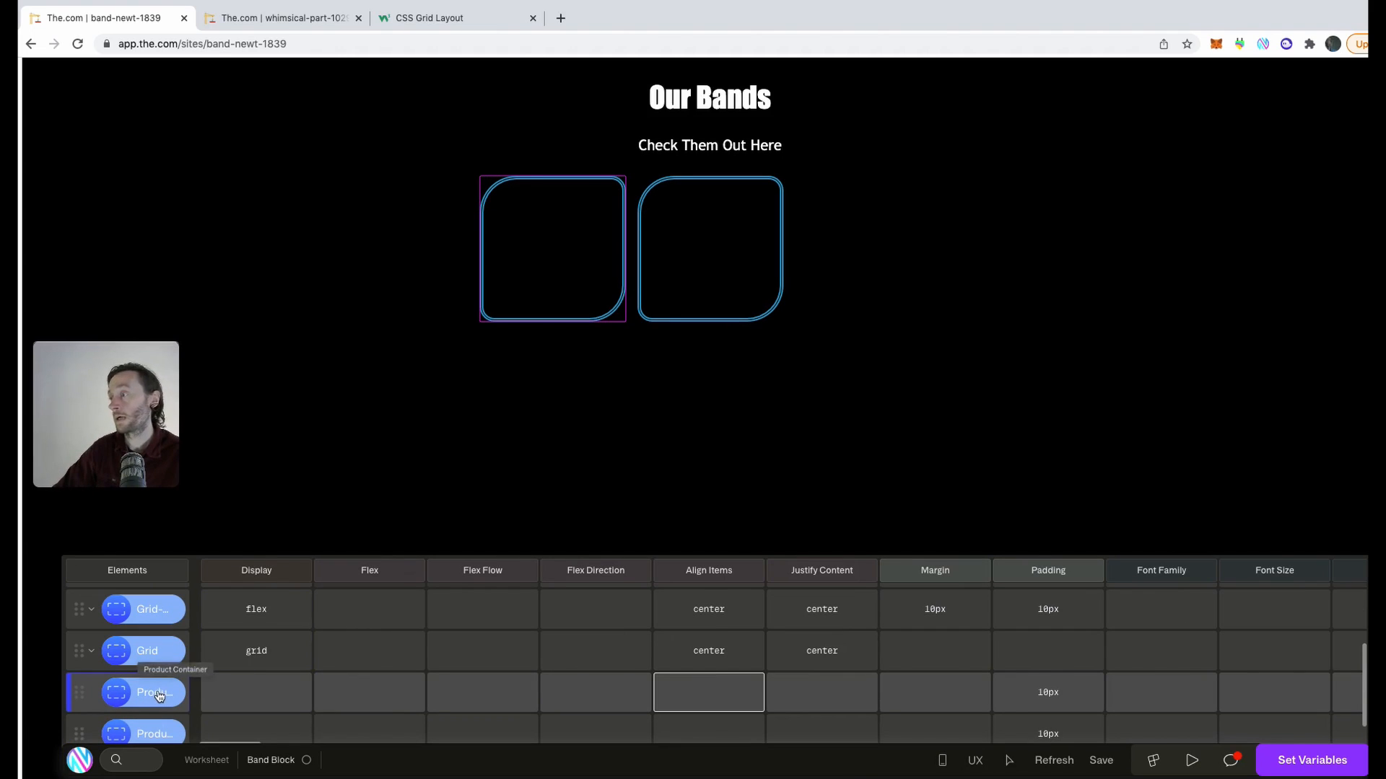
pyautogui.click(296, 17)
pyautogui.click(1229, 682)
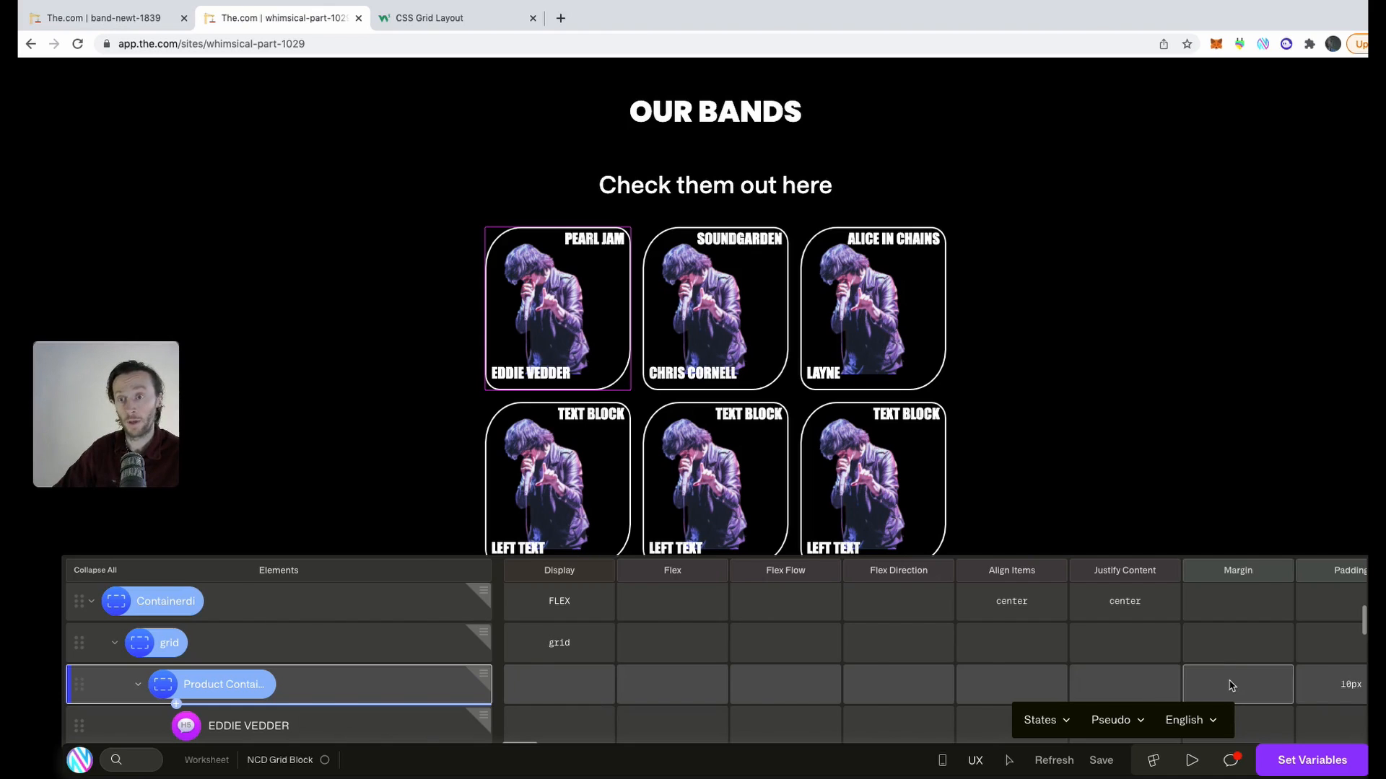
pyautogui.click(133, 16)
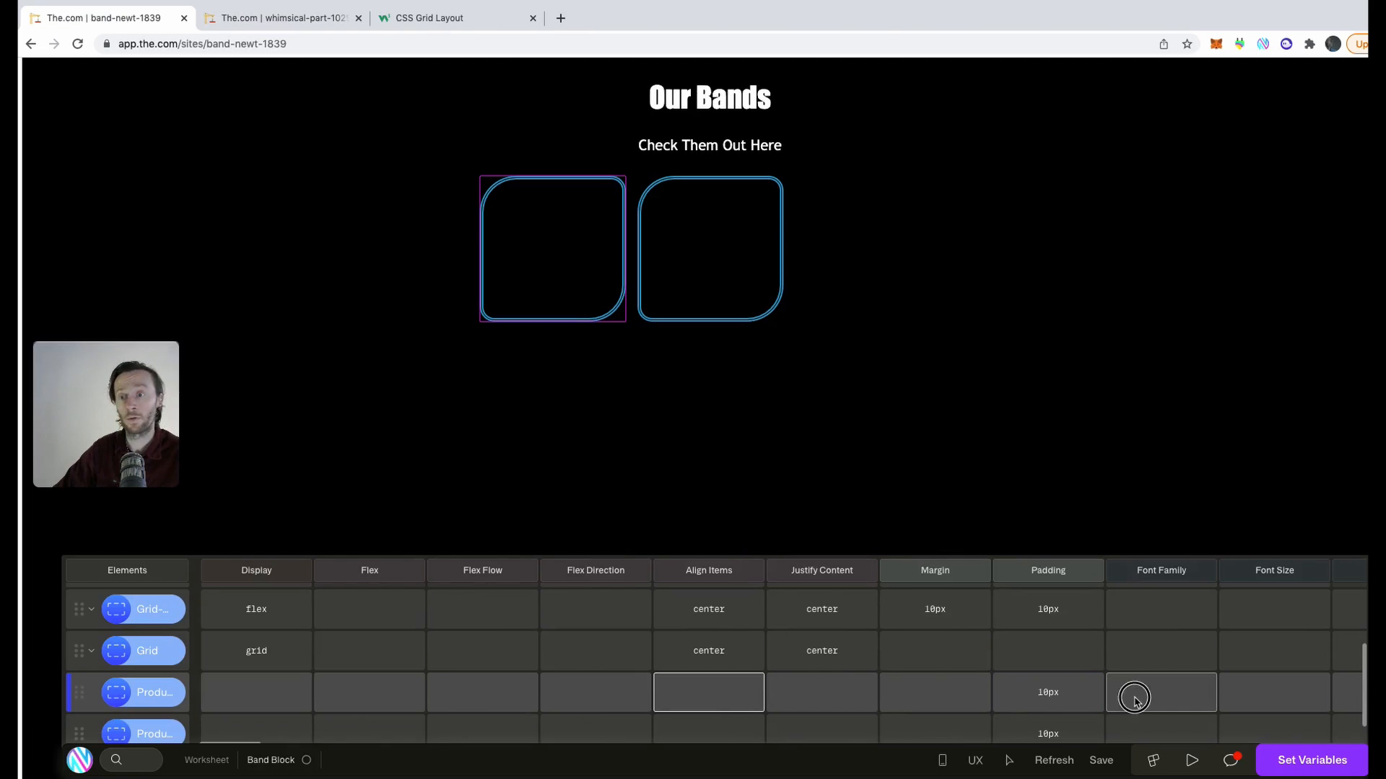
# Look up the Product Container's Position property in the whimsical-part reference.
pyautogui.hscroll(15, 1135, 701)
pyautogui.hscroll(10, 1134, 702)
pyautogui.press('Right')
pyautogui.hotkey('ctrl', 'Tab')
pyautogui.press('super+k')
pyautogui.write('pos')
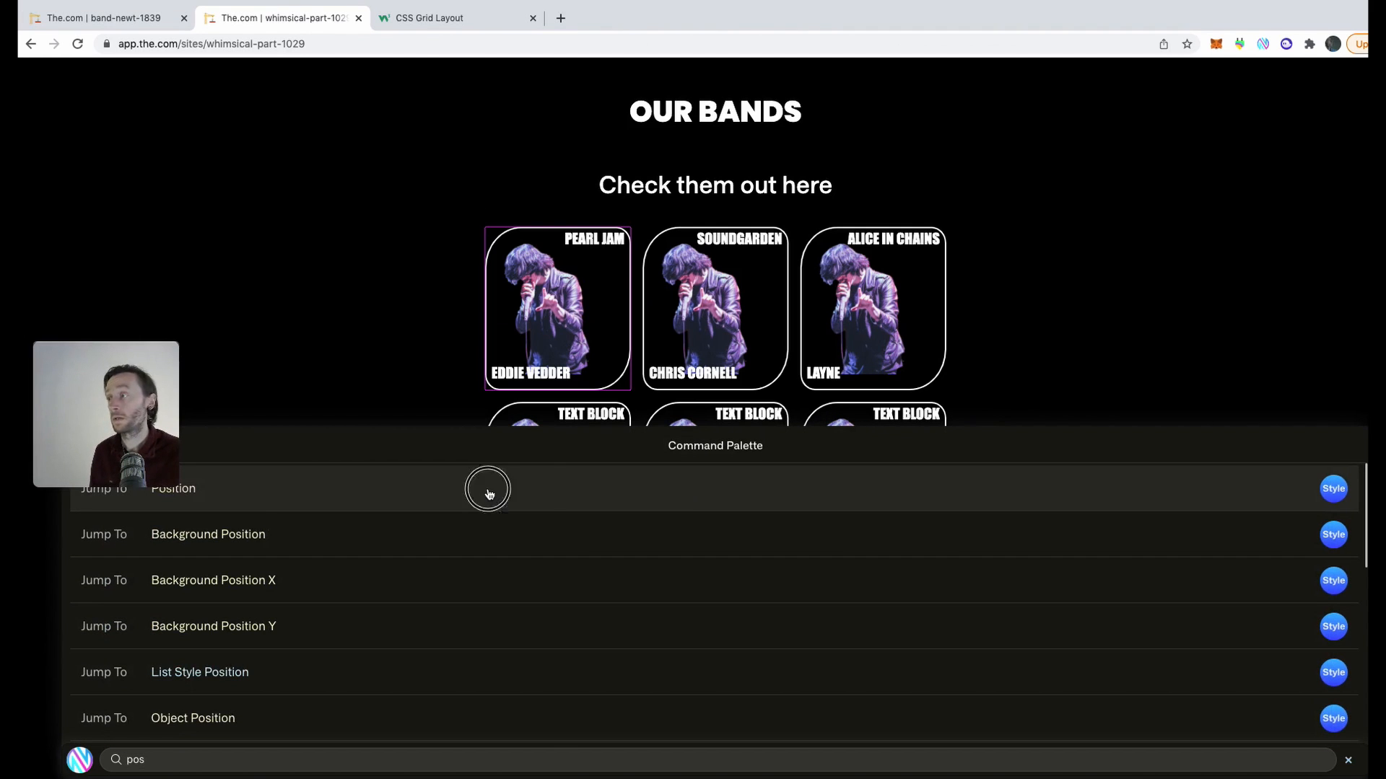
pyautogui.click(490, 493)
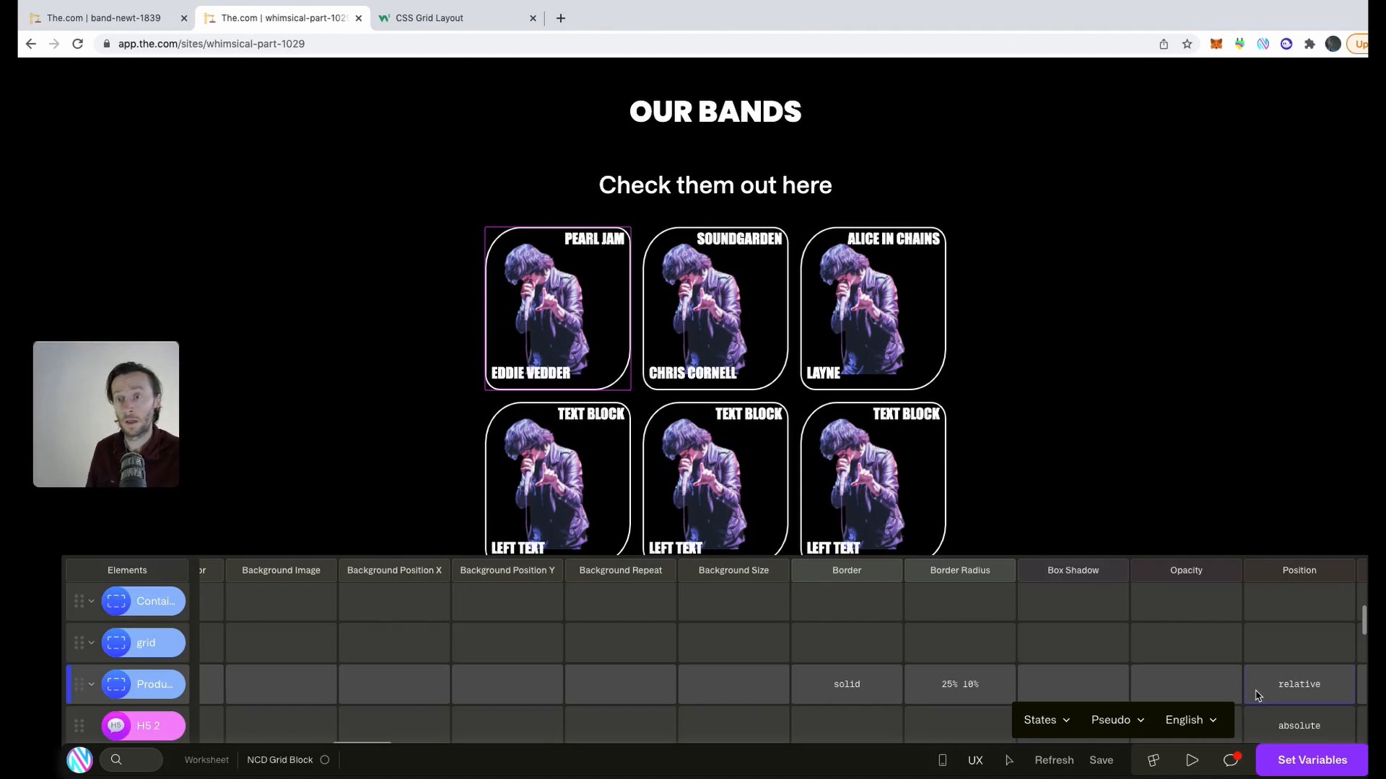
pyautogui.click(1296, 698)
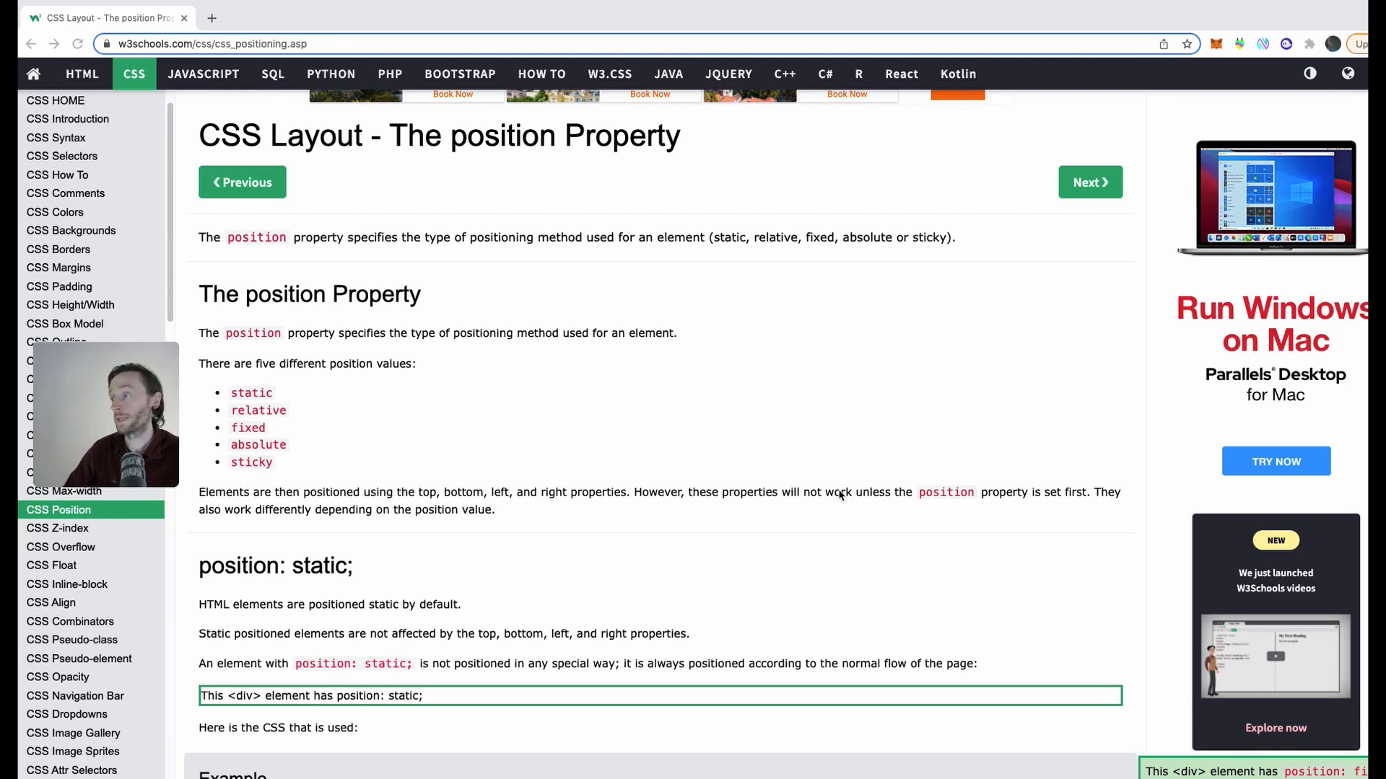
# Read the static, relative, fixed, absolute and sticky sections of the W3Schools CSS position page.
pyautogui.scroll(-8, 840, 493)
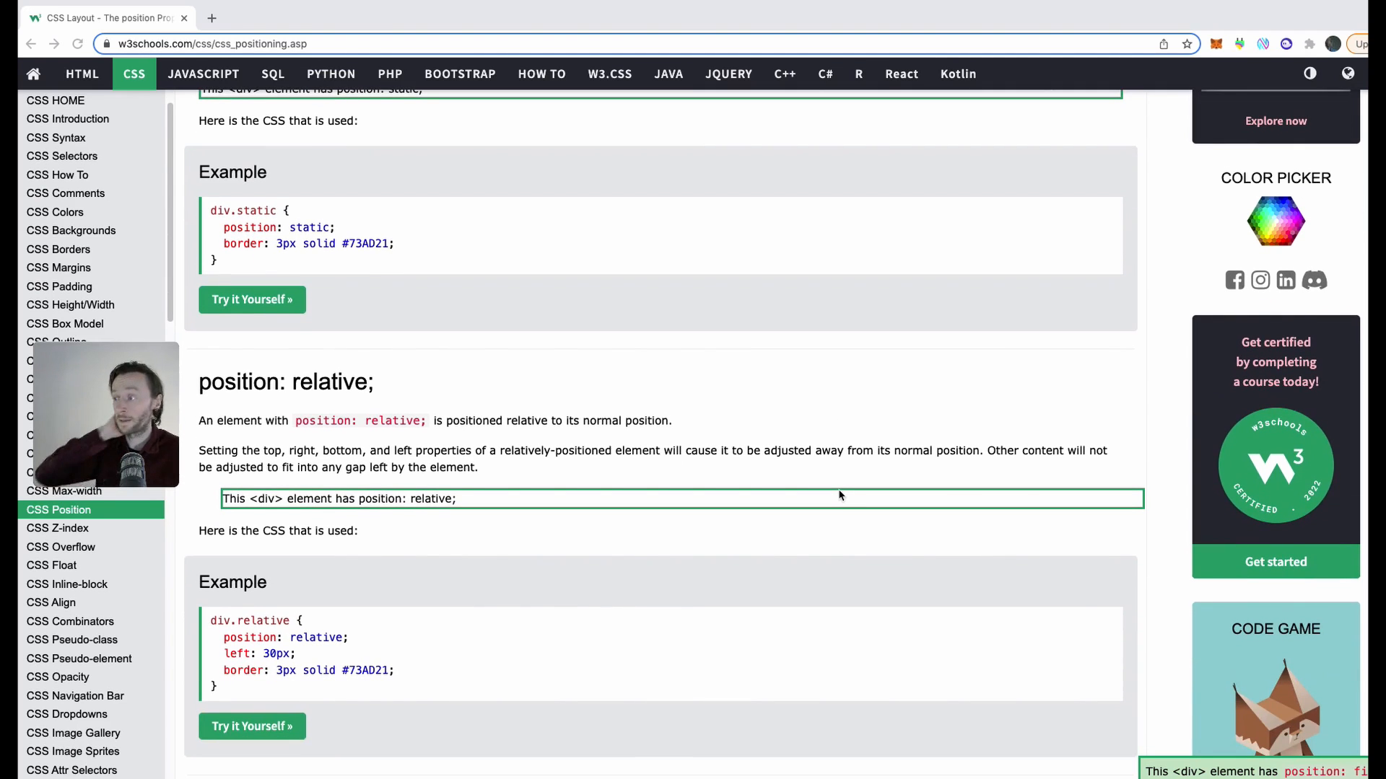
pyautogui.scroll(-1, 840, 495)
pyautogui.scroll(5, 839, 495)
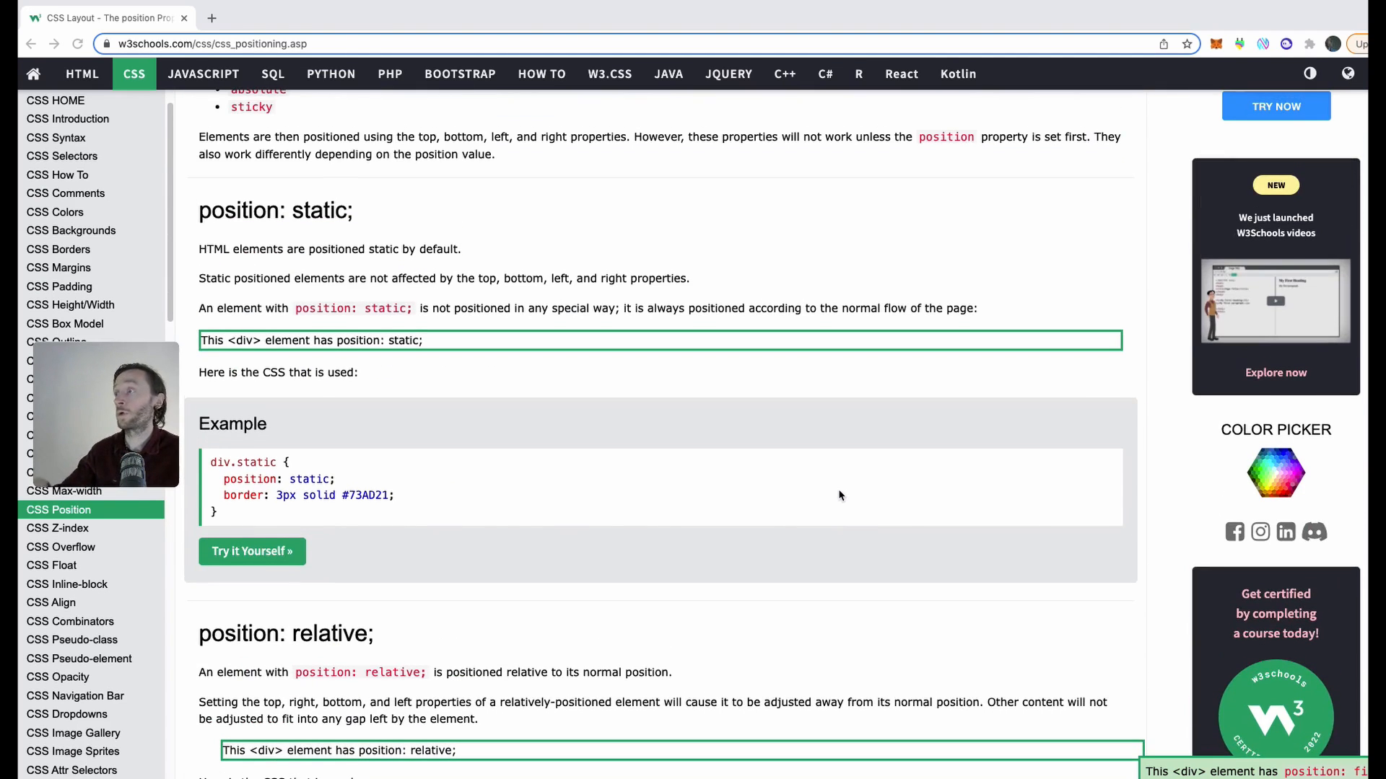
pyautogui.scroll(-5, 840, 495)
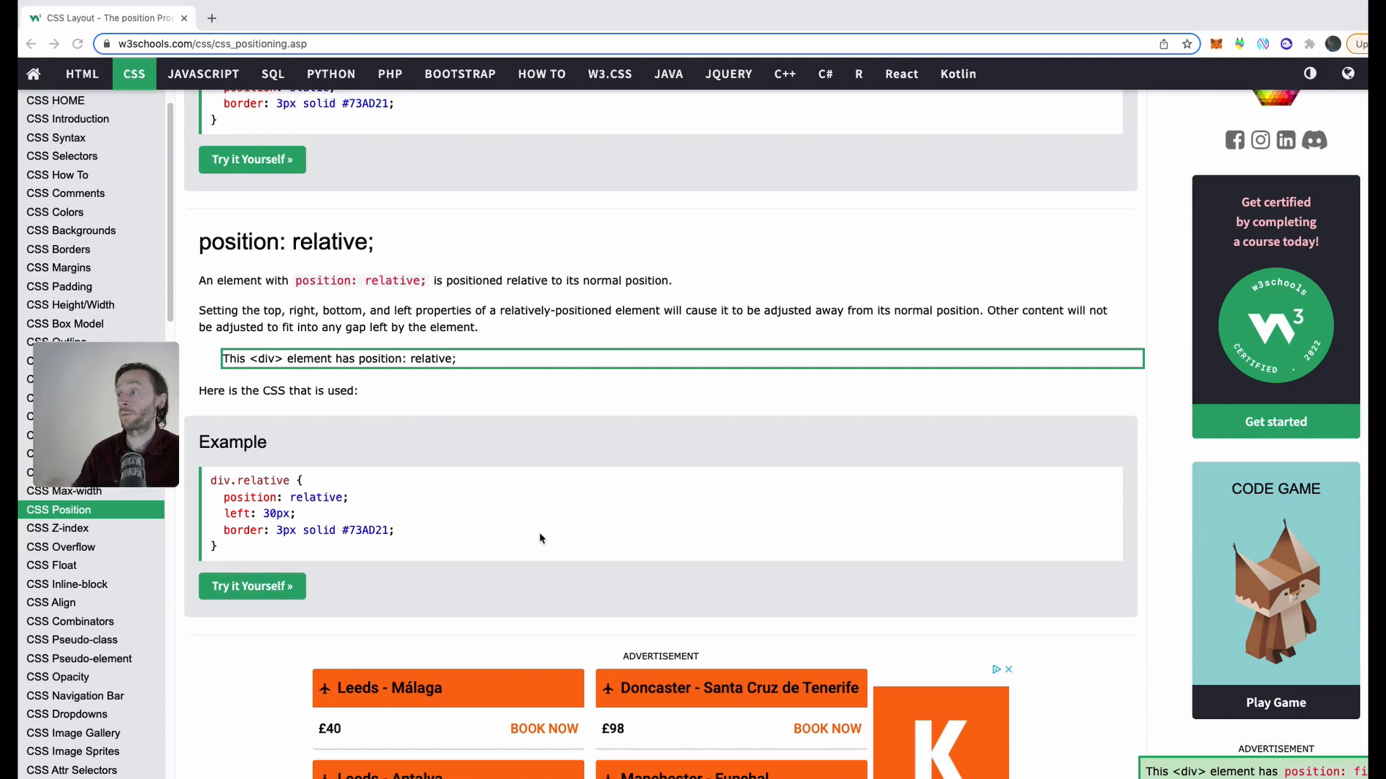
pyautogui.scroll(-10, 673, 402)
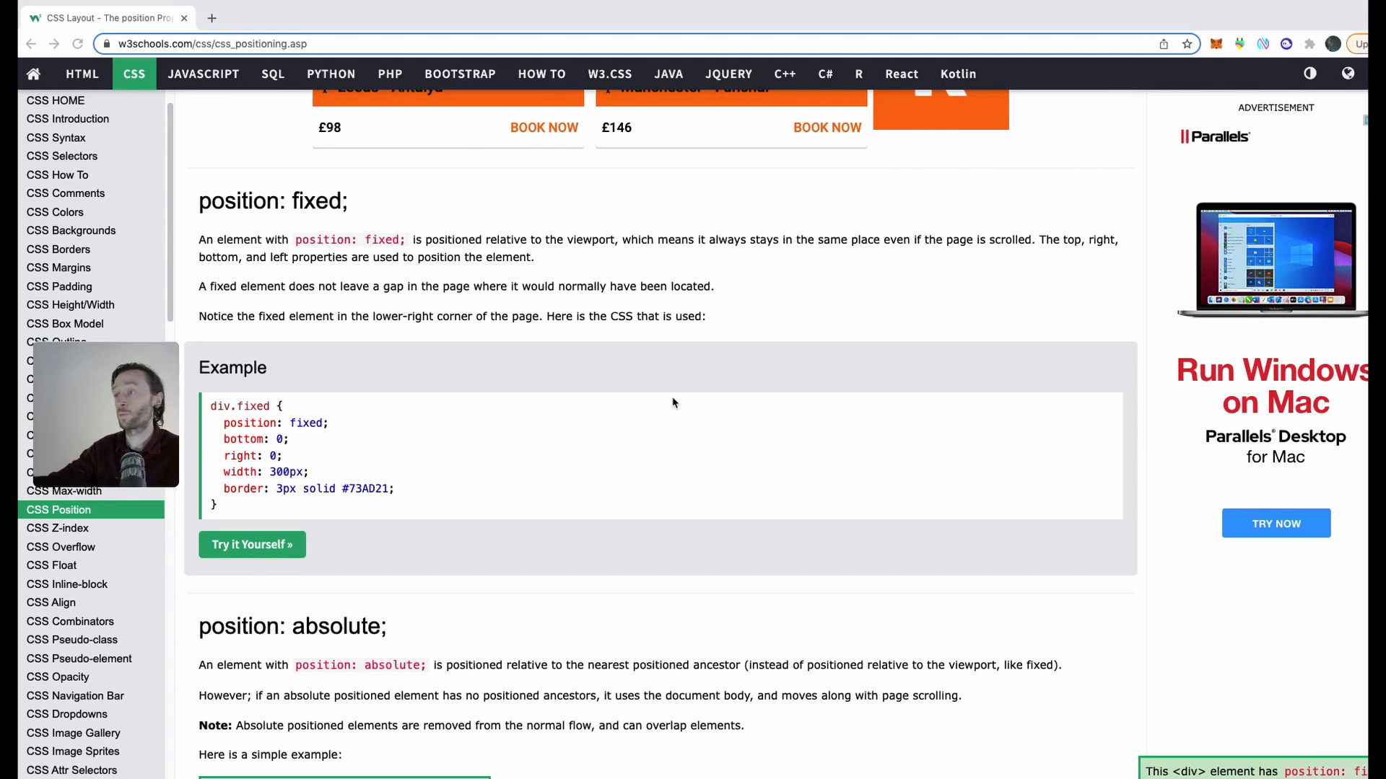
pyautogui.scroll(-6, 673, 402)
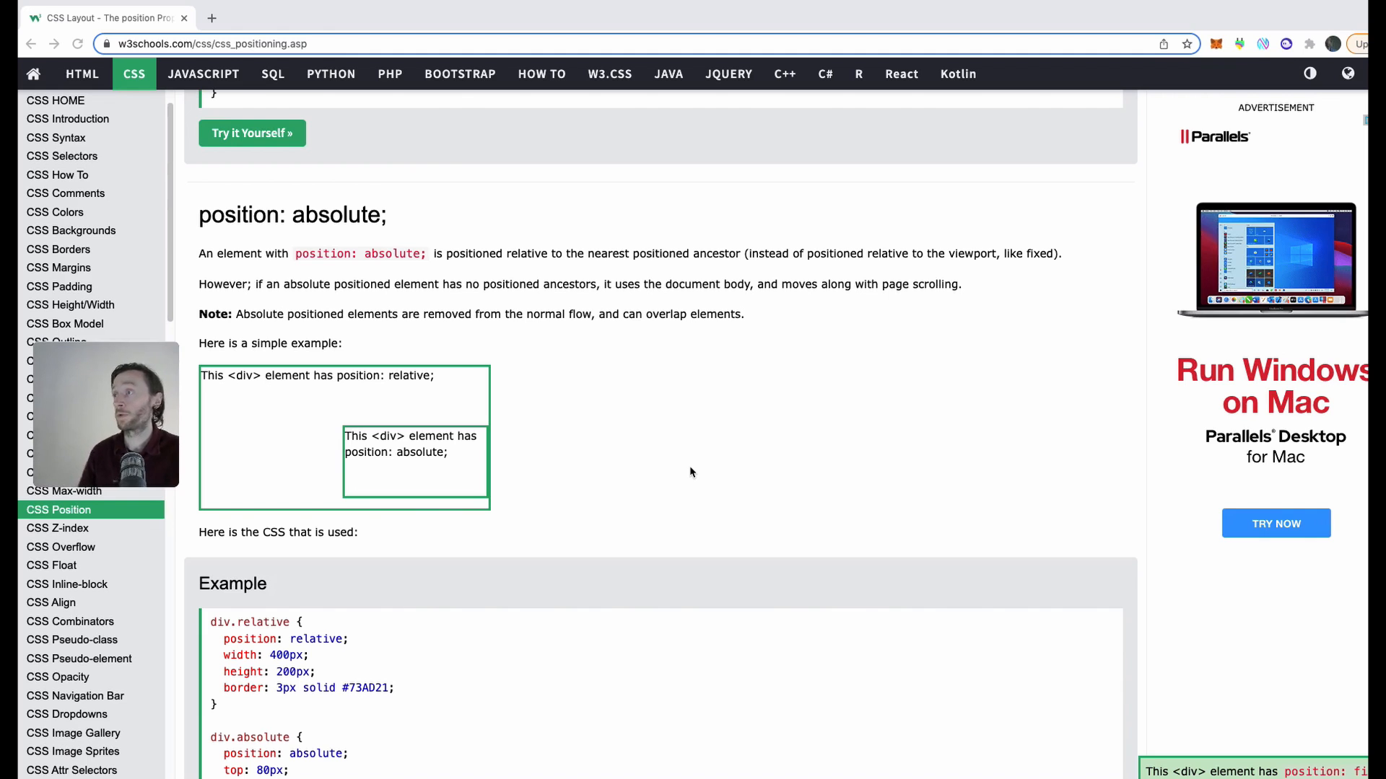
pyautogui.scroll(-10, 689, 472)
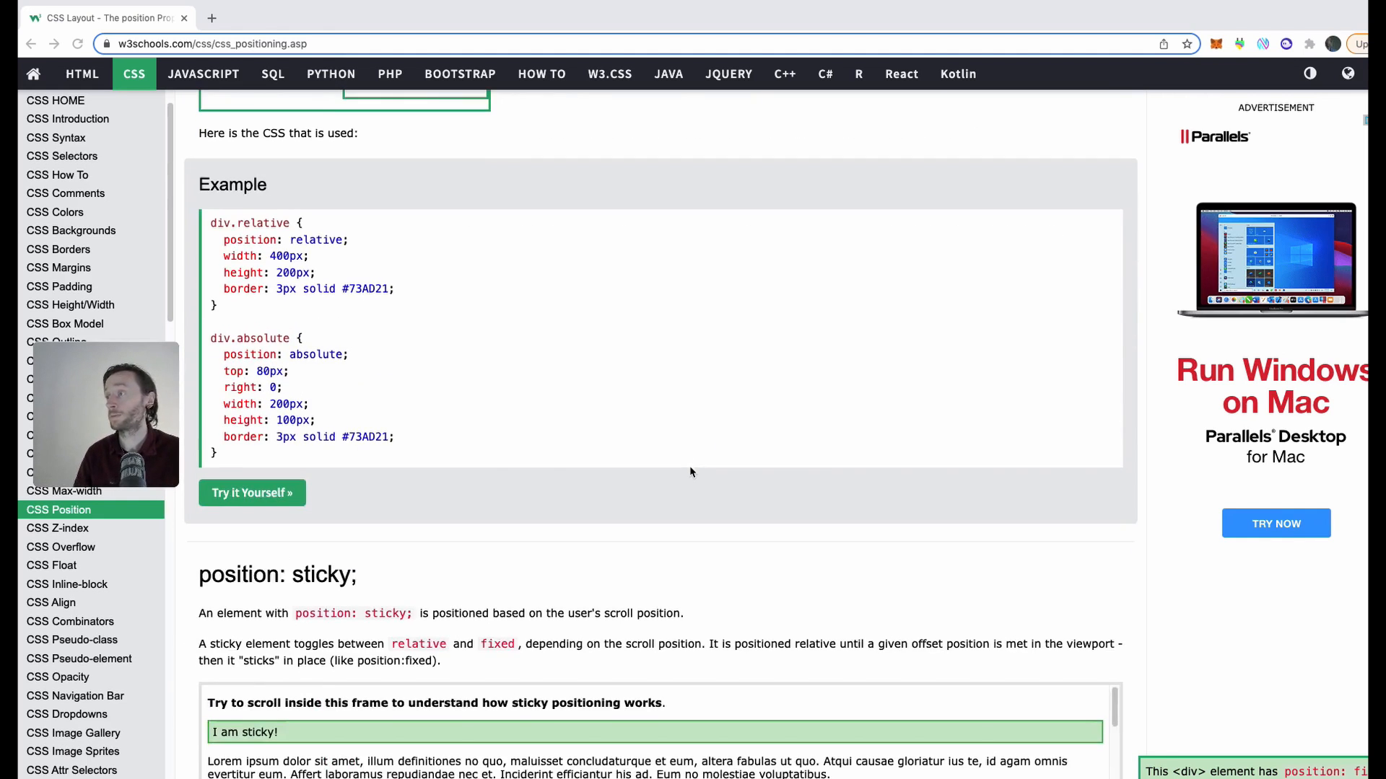
pyautogui.scroll(-4, 690, 472)
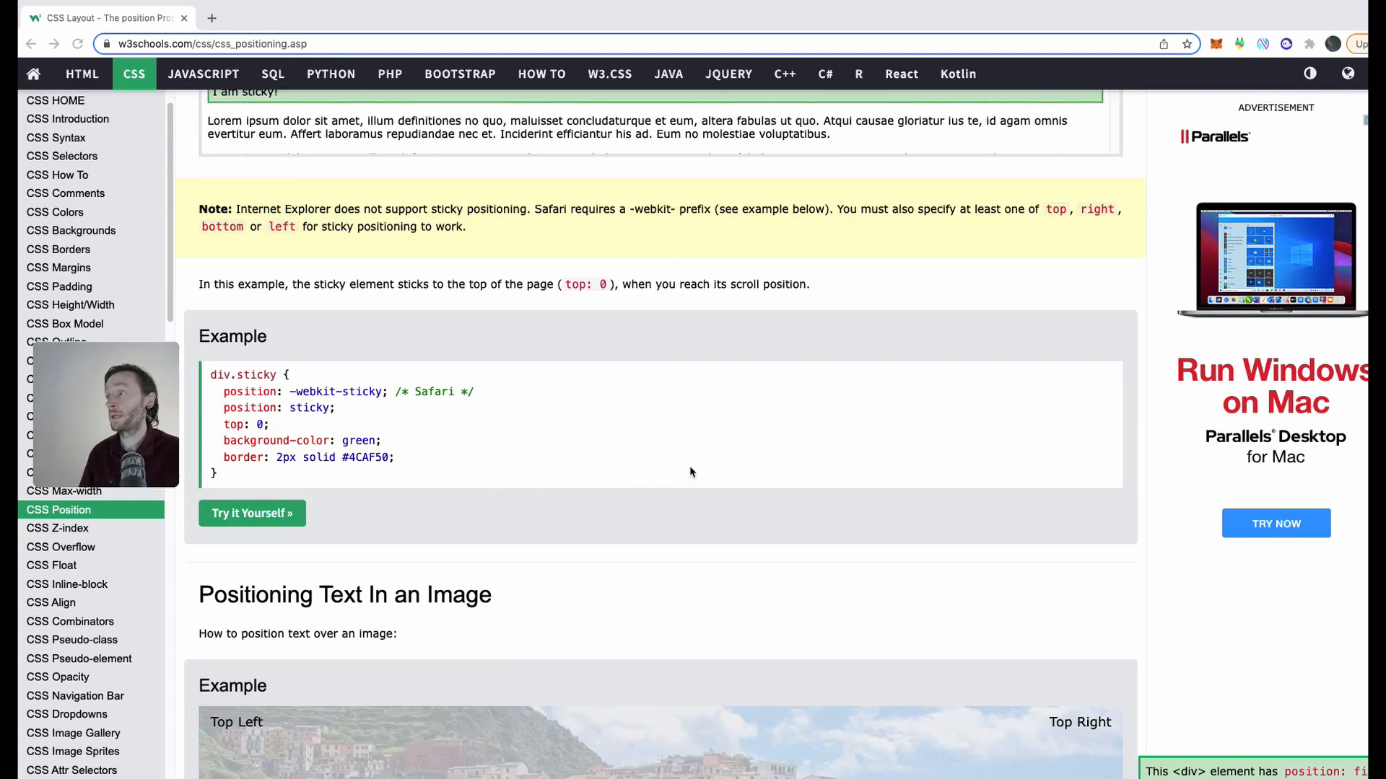
pyautogui.scroll(2, 690, 472)
pyautogui.scroll(2, 690, 472)
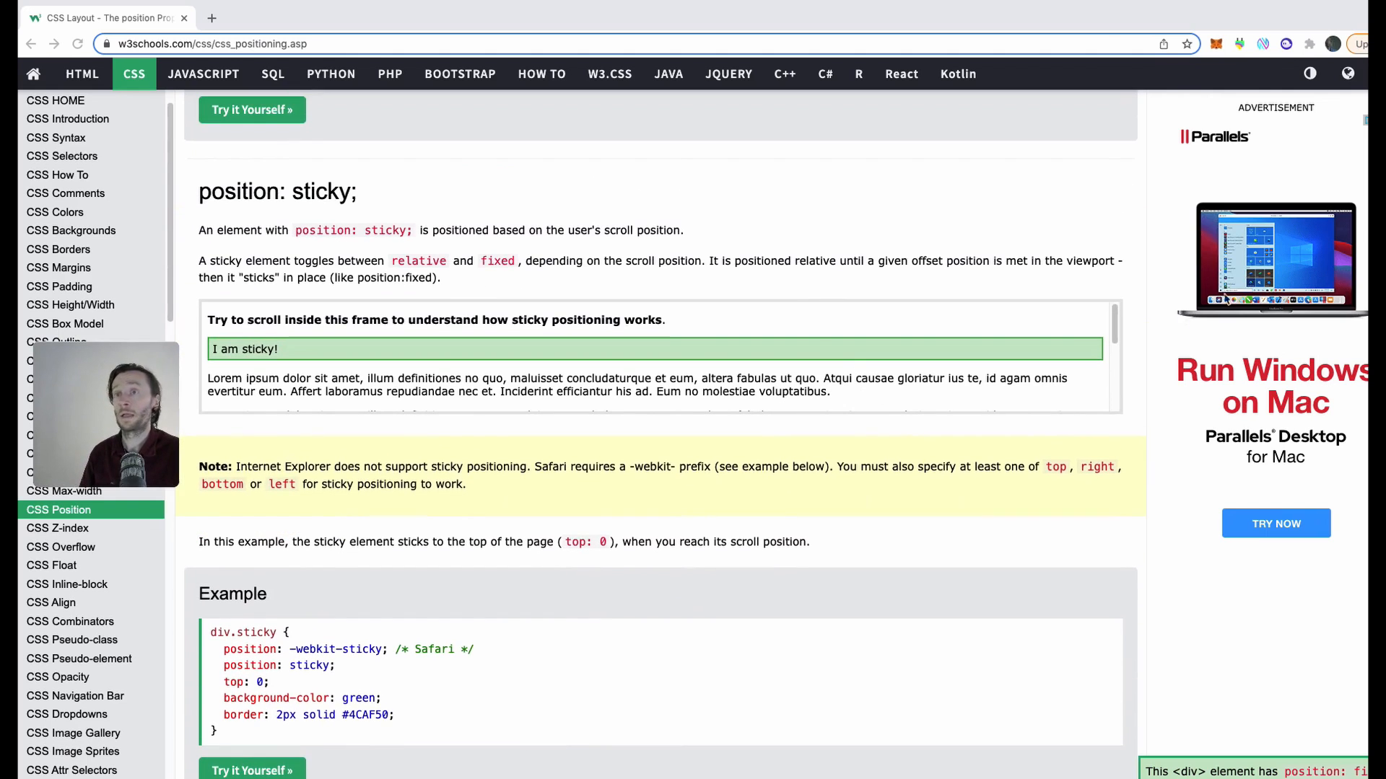
pyautogui.scroll(-3, 958, 282)
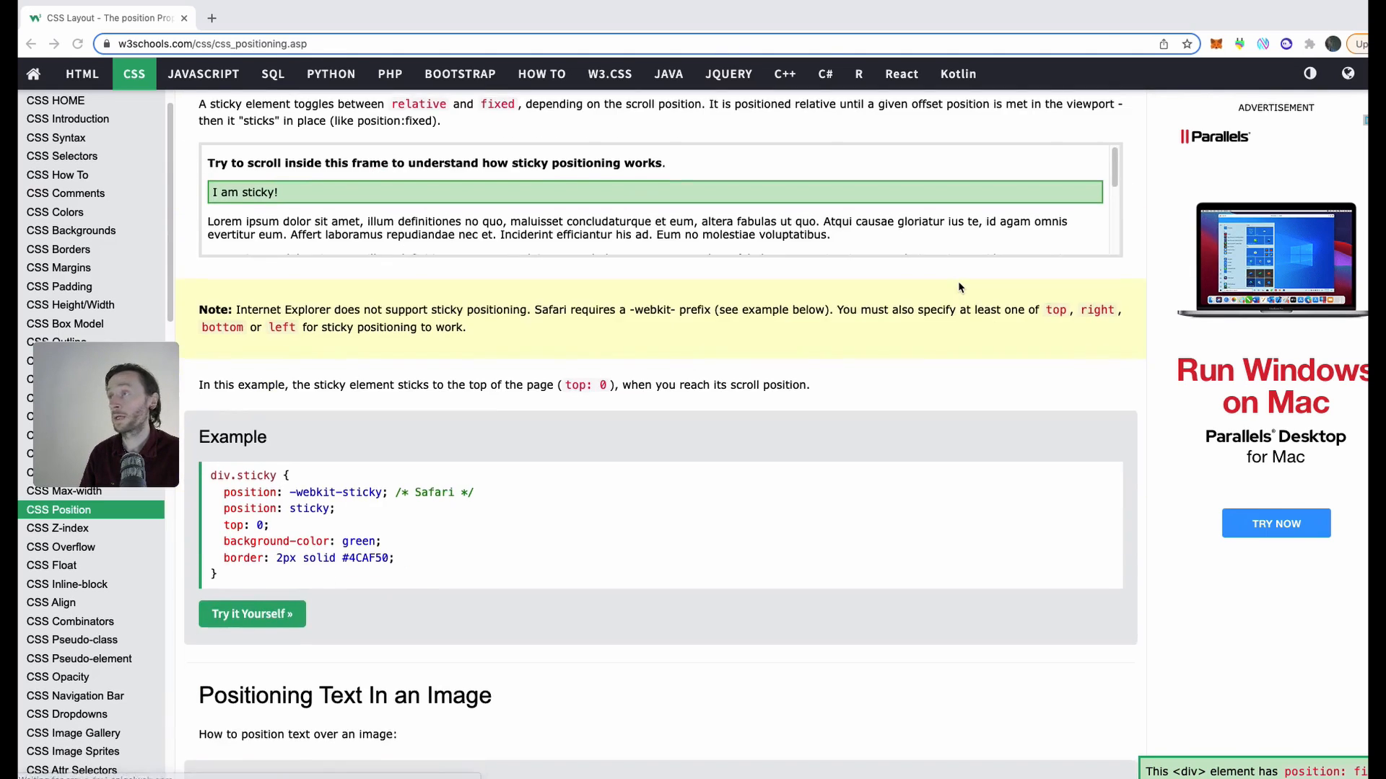
pyautogui.scroll(1, 959, 282)
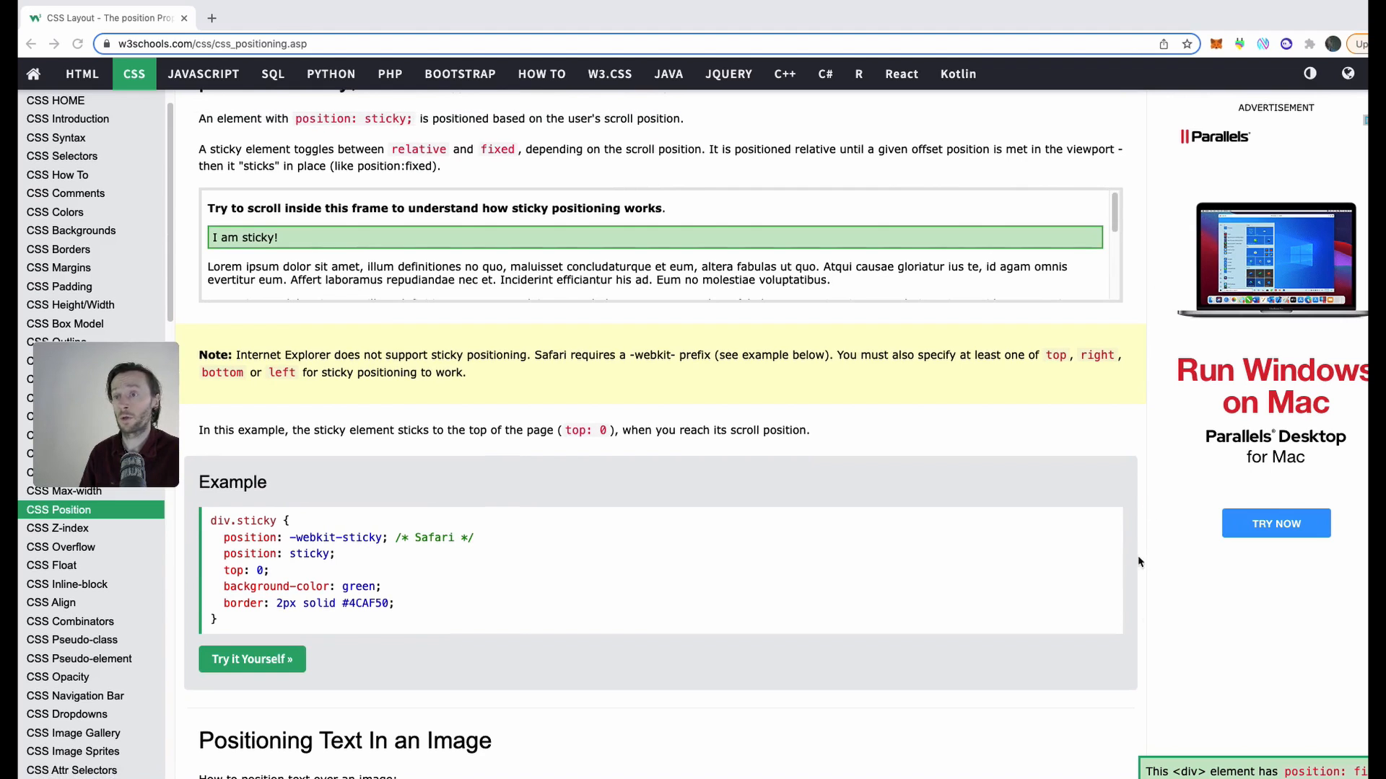
pyautogui.scroll(-10, 1111, 577)
pyautogui.scroll(3, 1102, 563)
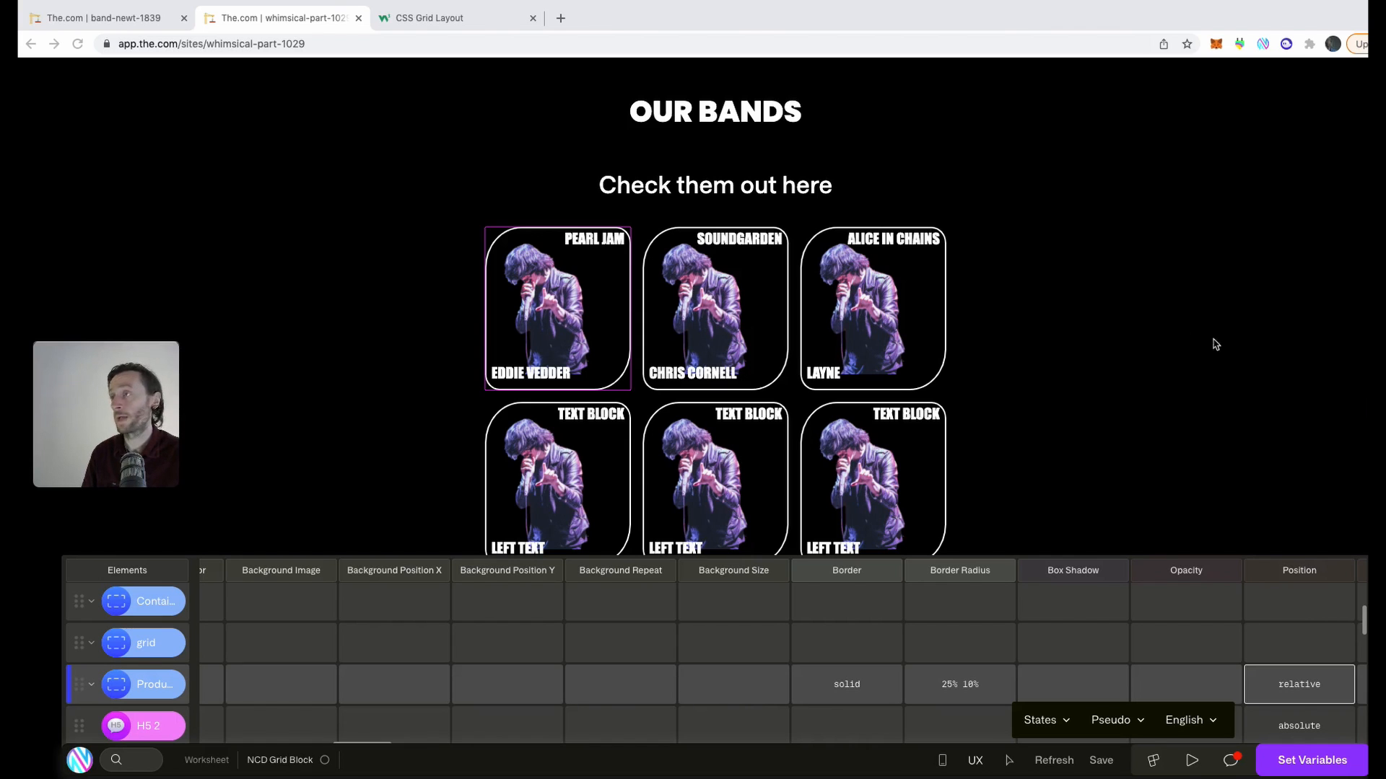
# Set the first Product Container's Position to relative in band-newt-1839, matching the whimsical-part reference.
pyautogui.click(123, 19)
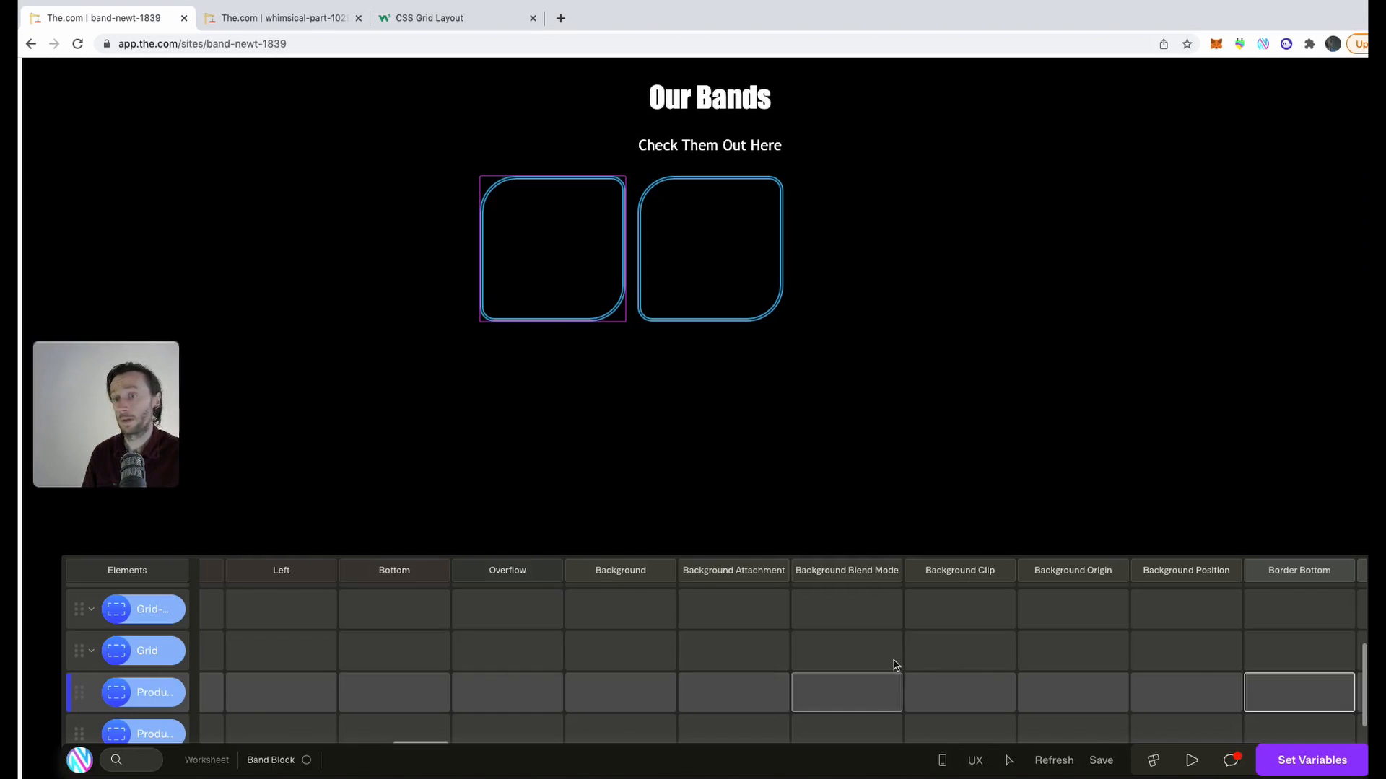
pyautogui.click(317, 18)
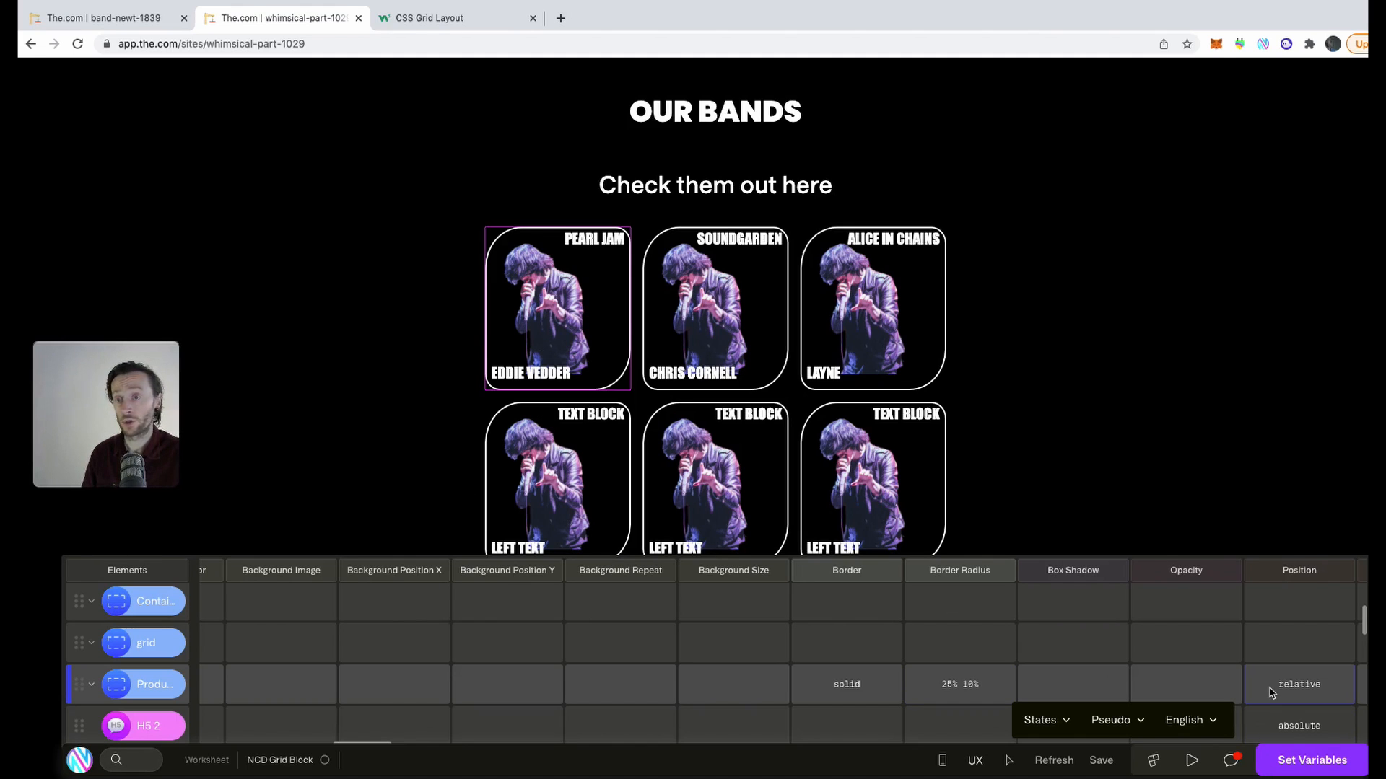
pyautogui.click(108, 17)
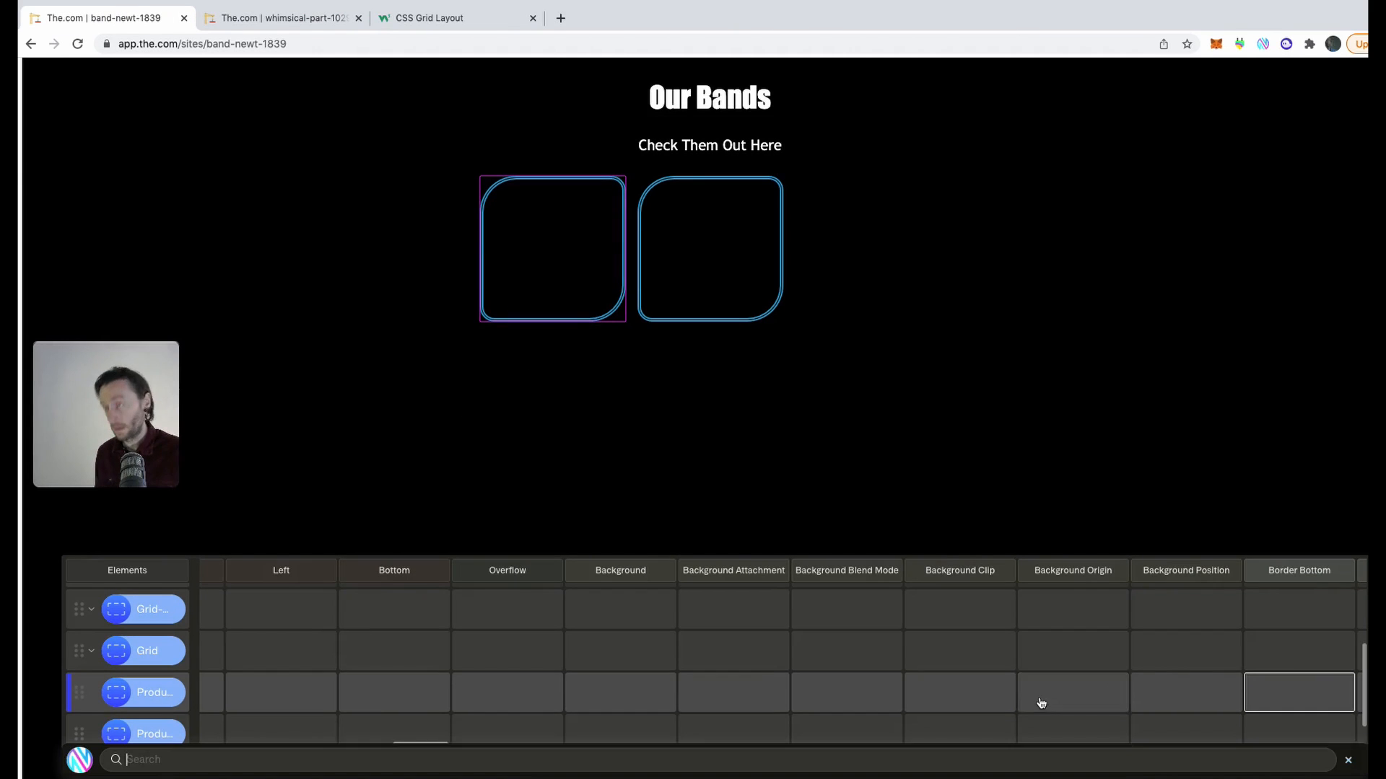
pyautogui.press('super+k')
pyautogui.click(902, 549)
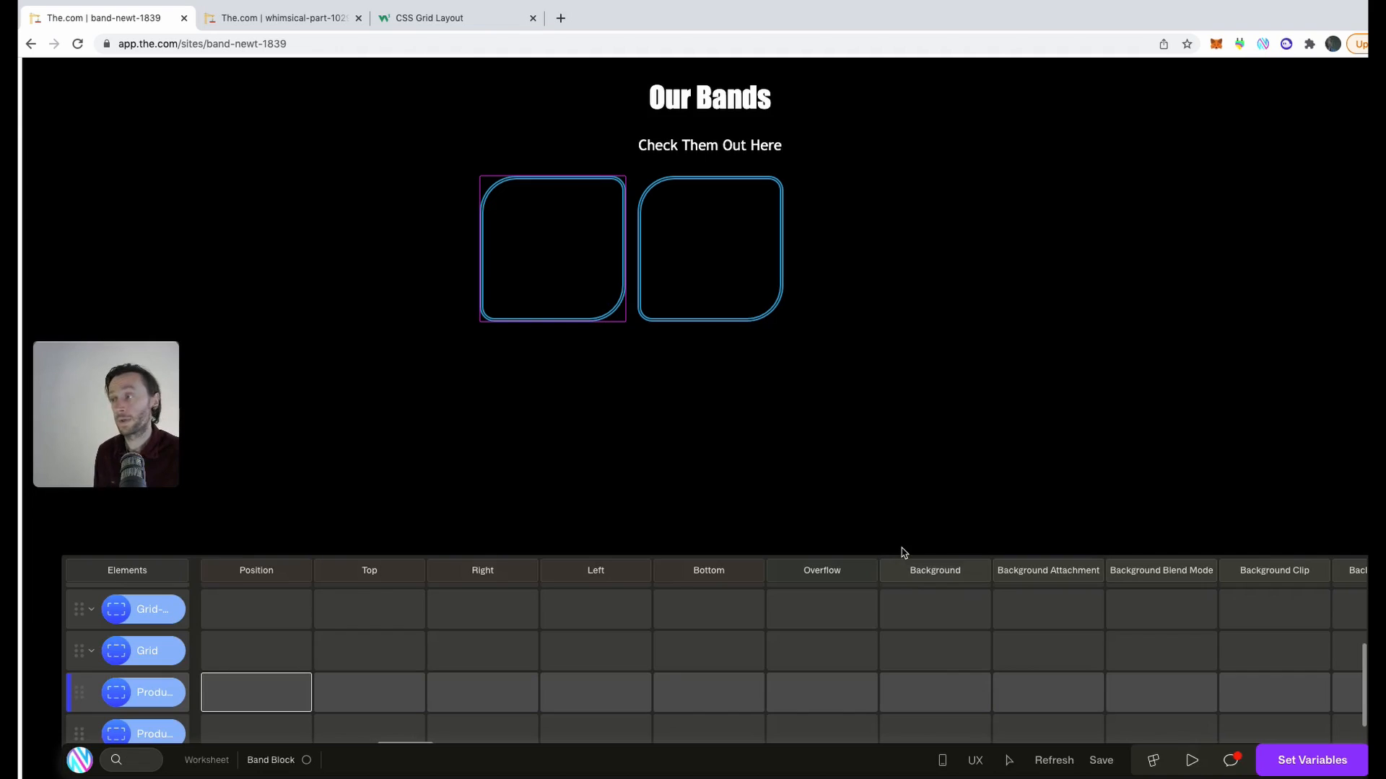
pyautogui.press('Return')
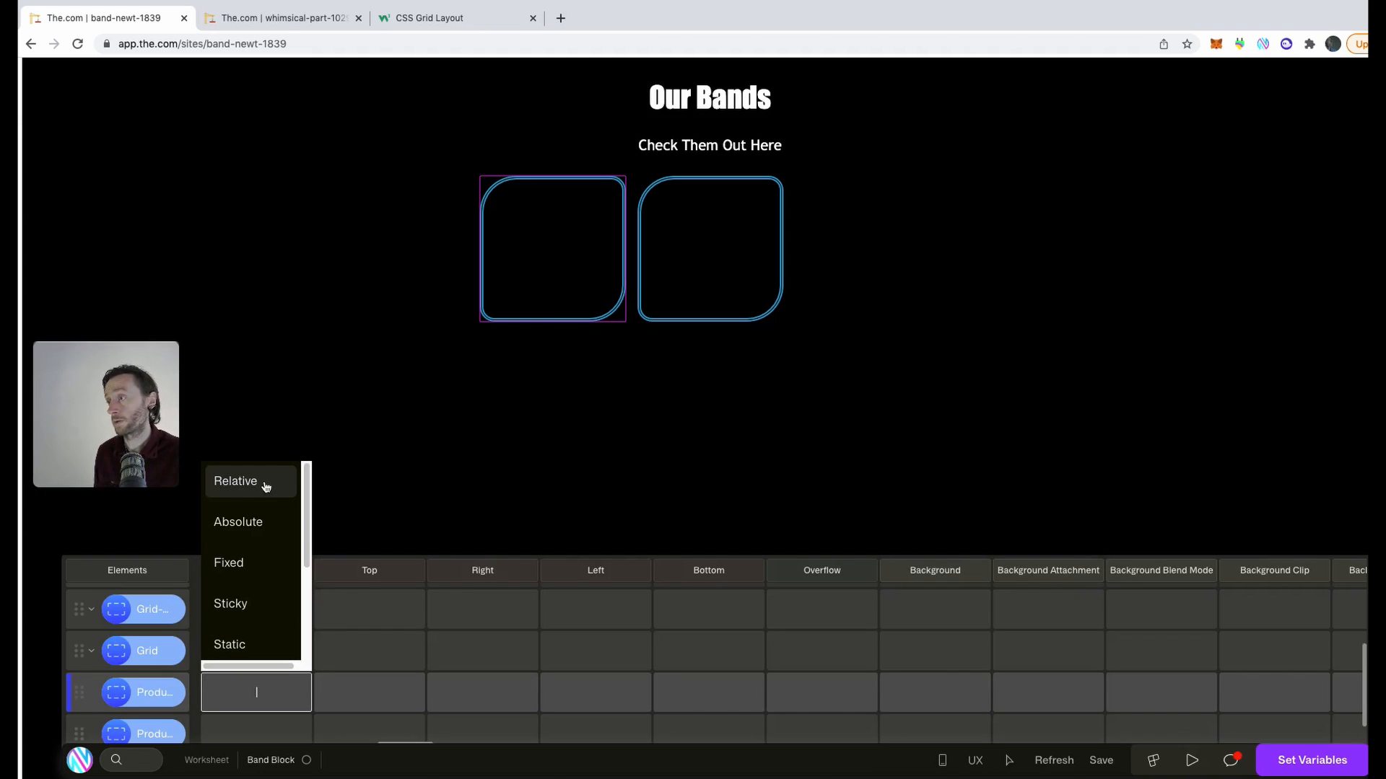
pyautogui.click(265, 487)
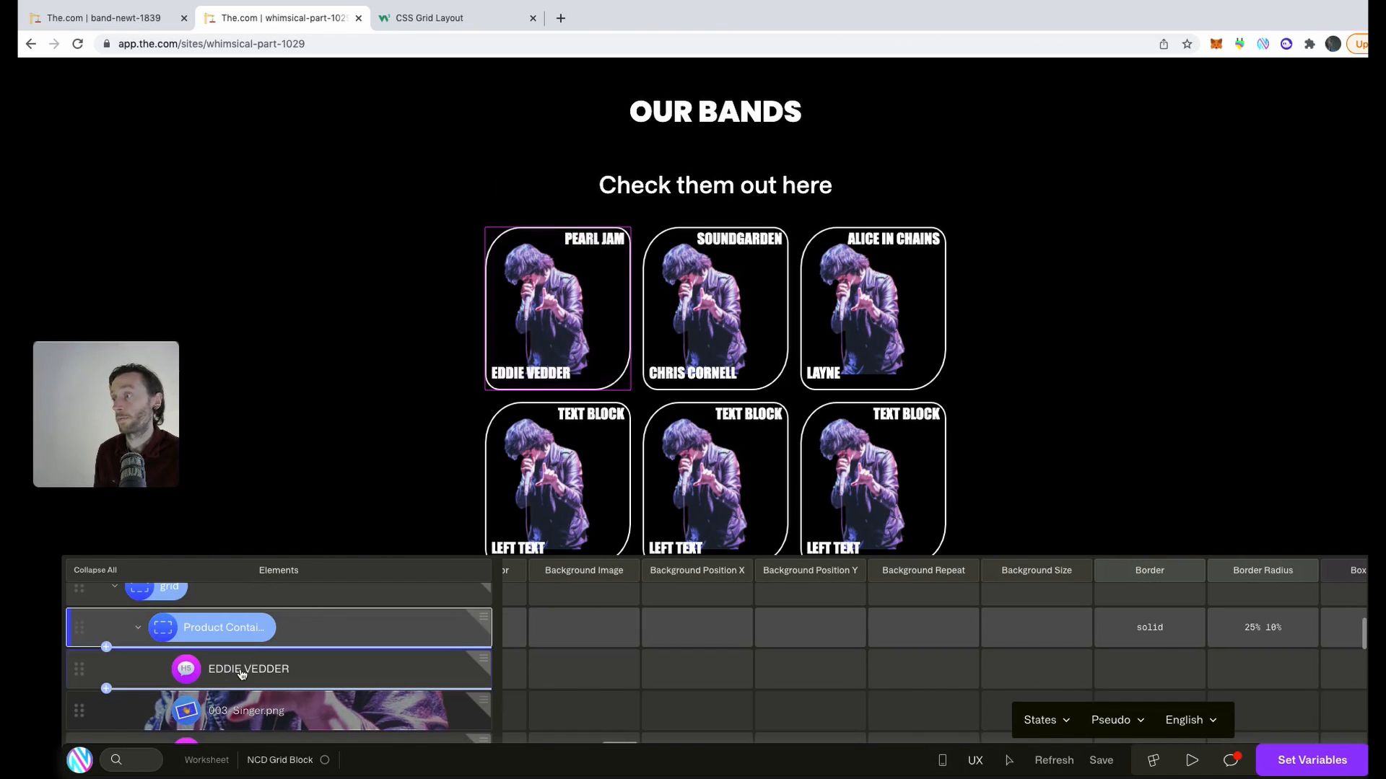
# Following the reference card, add an H5 heading with the text "Eddie Vedder" inside the first Product Container of band-newt-1839.
pyautogui.click(242, 675)
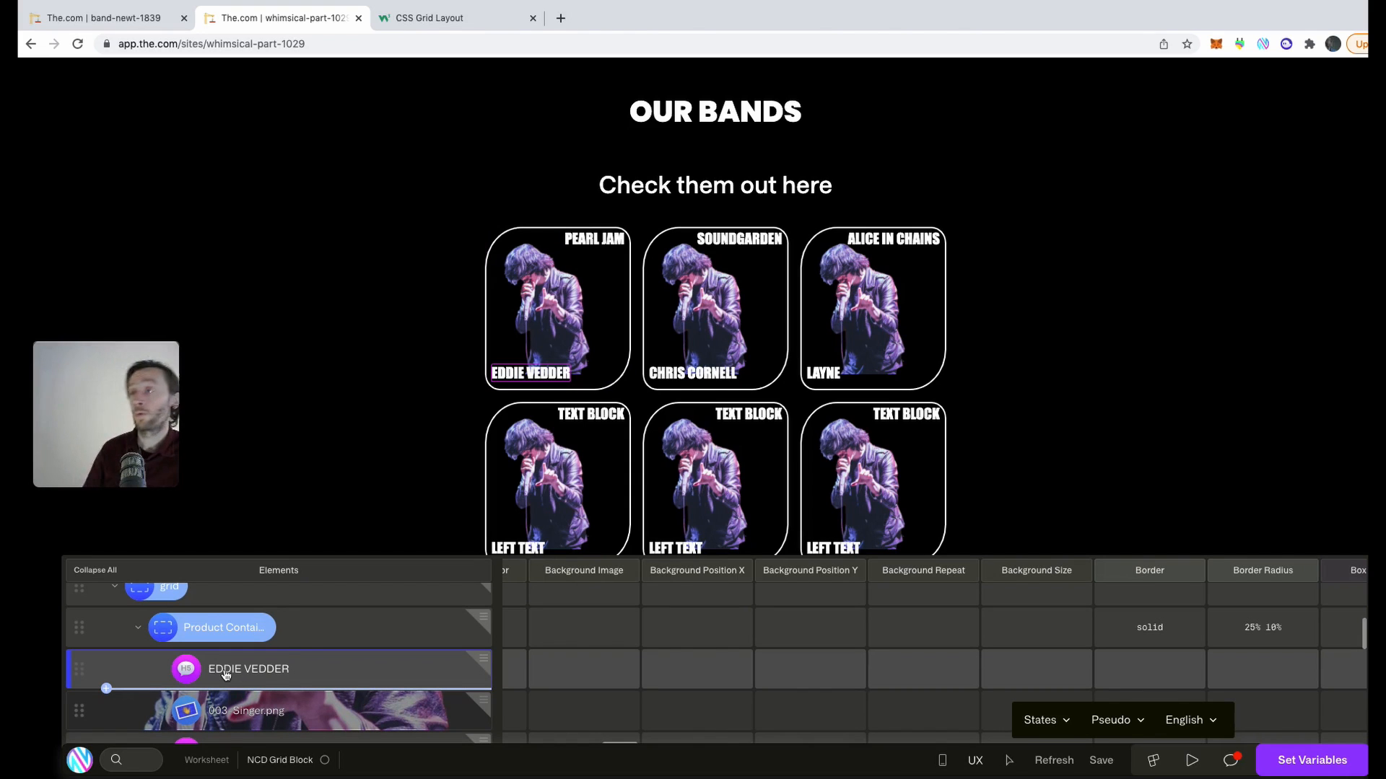
pyautogui.click(135, 22)
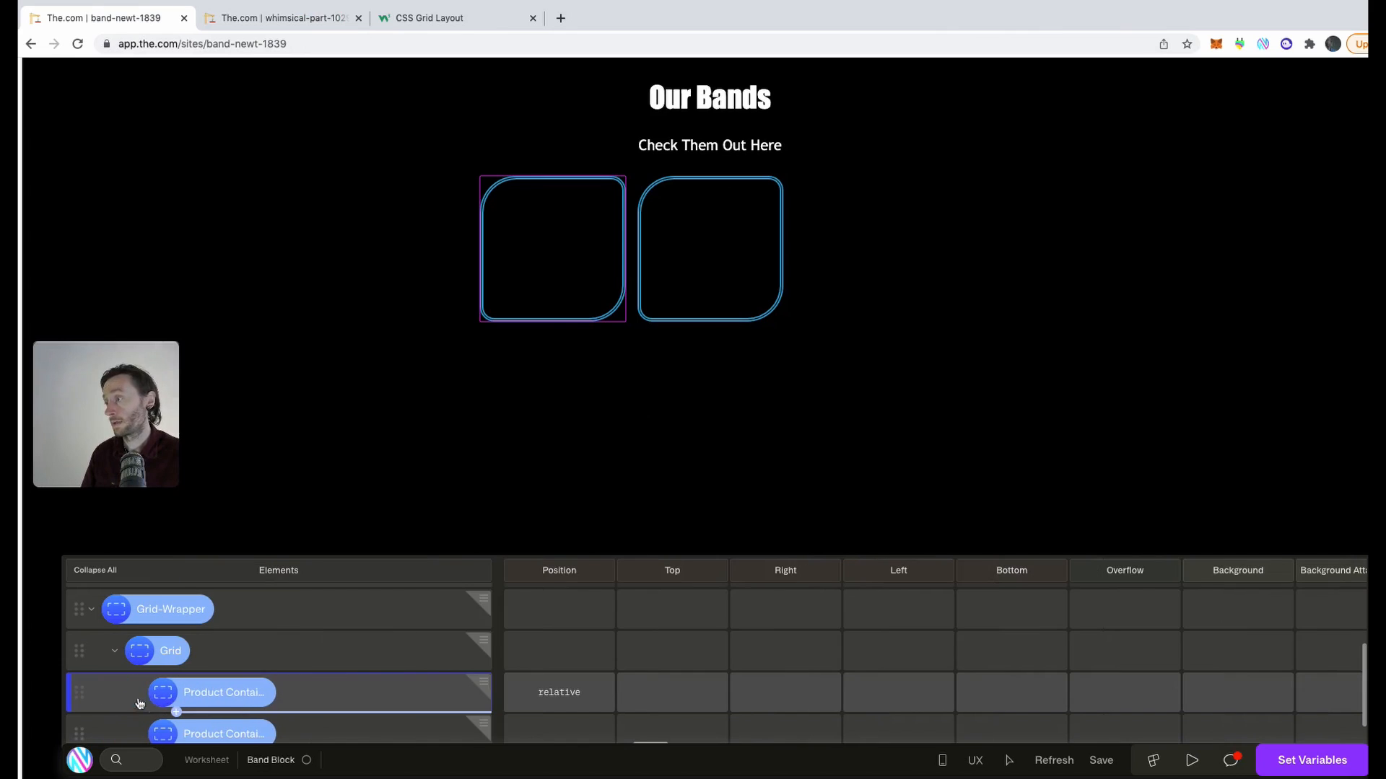
pyautogui.click(175, 711)
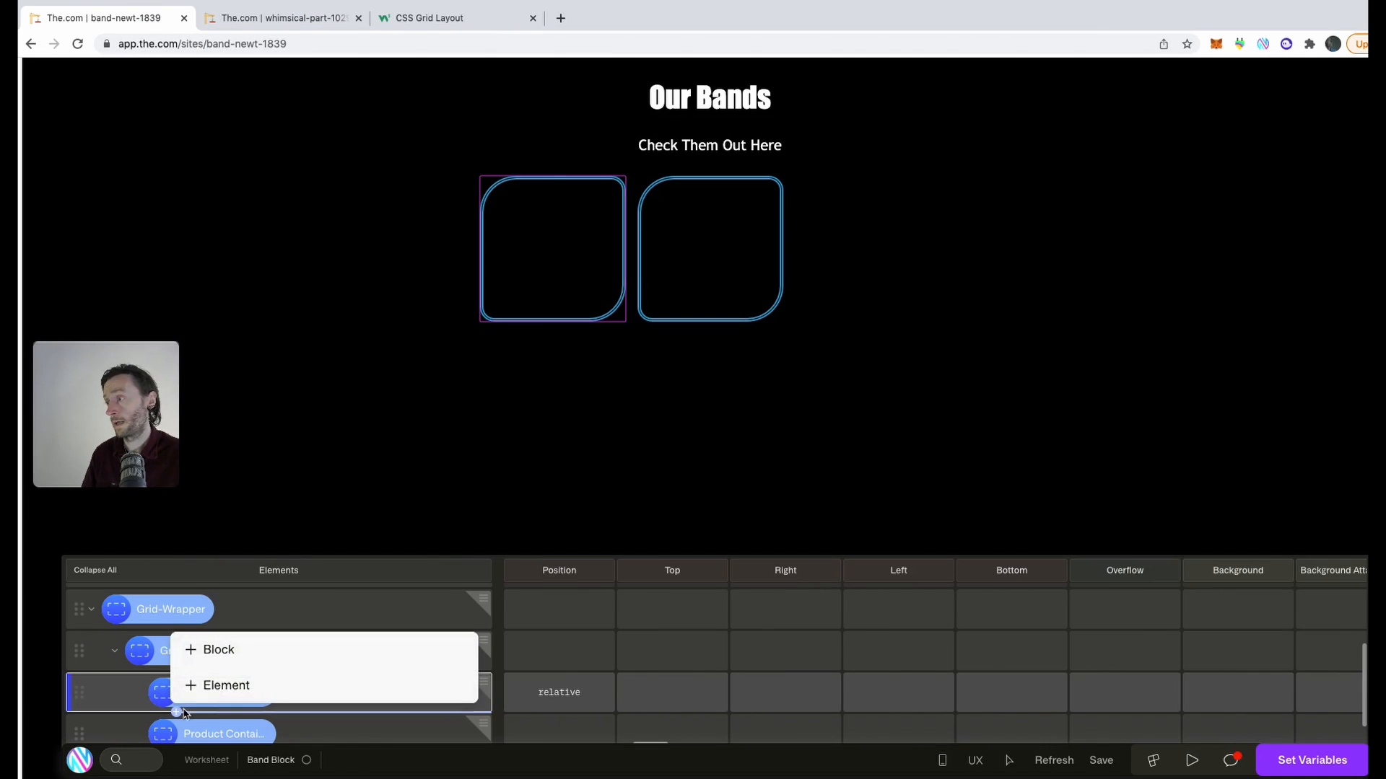
pyautogui.click(218, 687)
pyautogui.write('H')
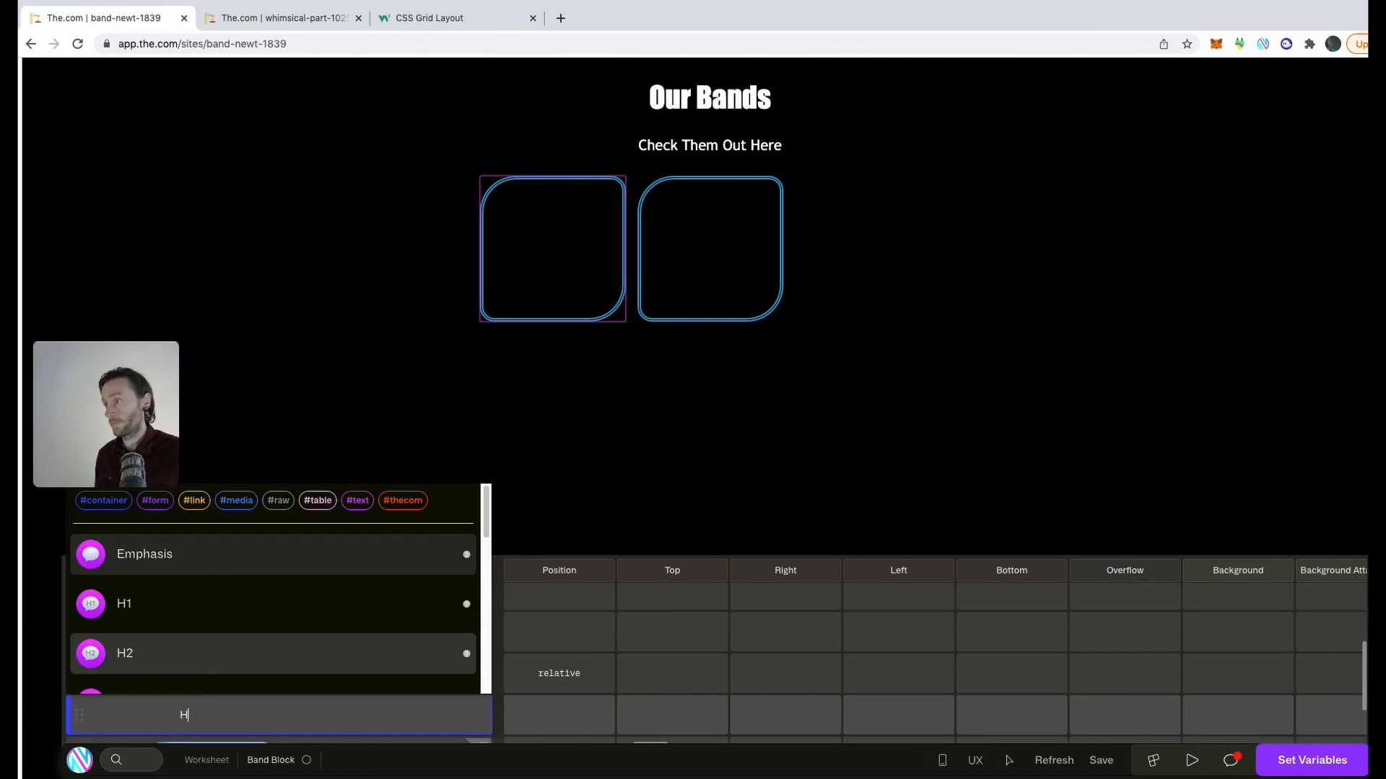
pyautogui.write('5')
pyautogui.click(185, 669)
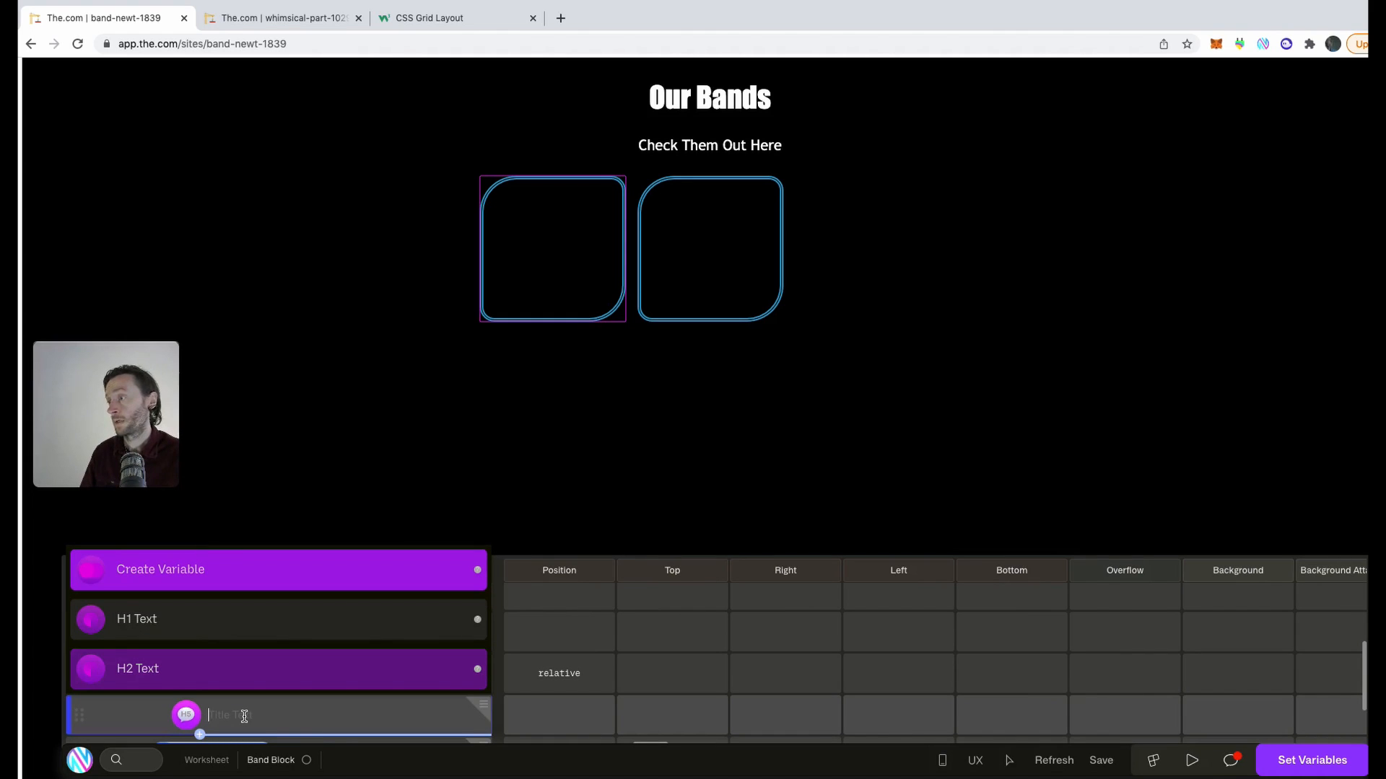
pyautogui.write('Eddie Vedder')
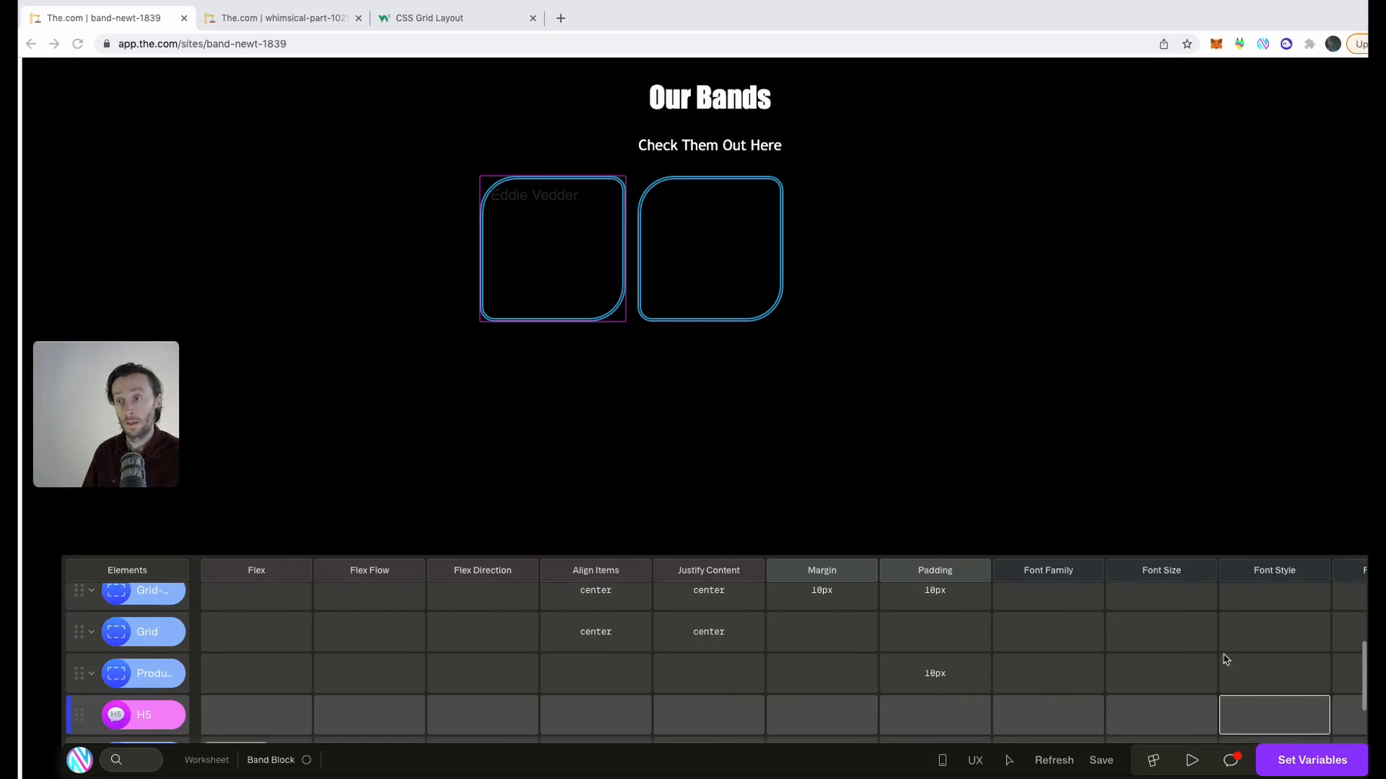
# Set the Eddie Vedder heading's Font Family to Impact and its Text Color to white.
pyautogui.click(1047, 723)
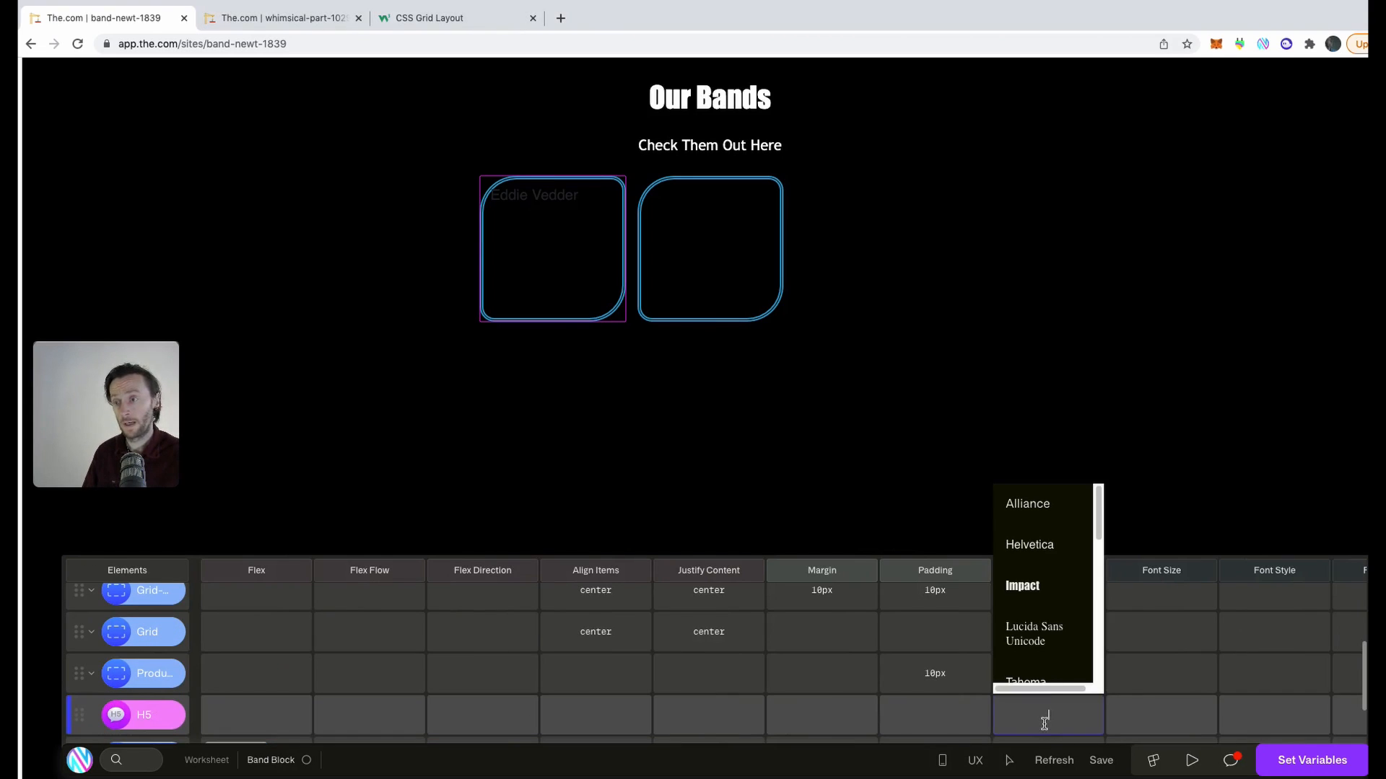
pyautogui.click(1048, 590)
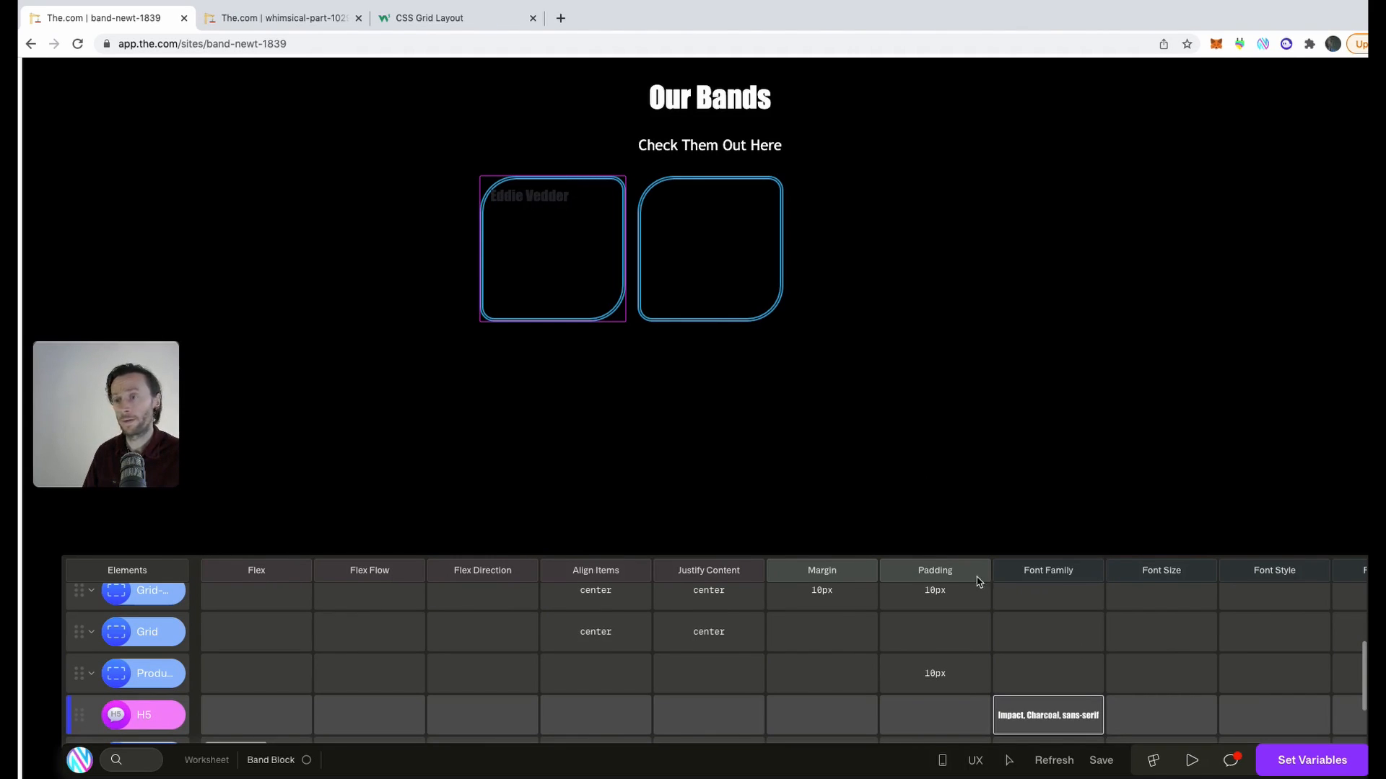
pyautogui.press('Right')
pyautogui.press('Right')
pyautogui.press('Right')
pyautogui.press('Right')
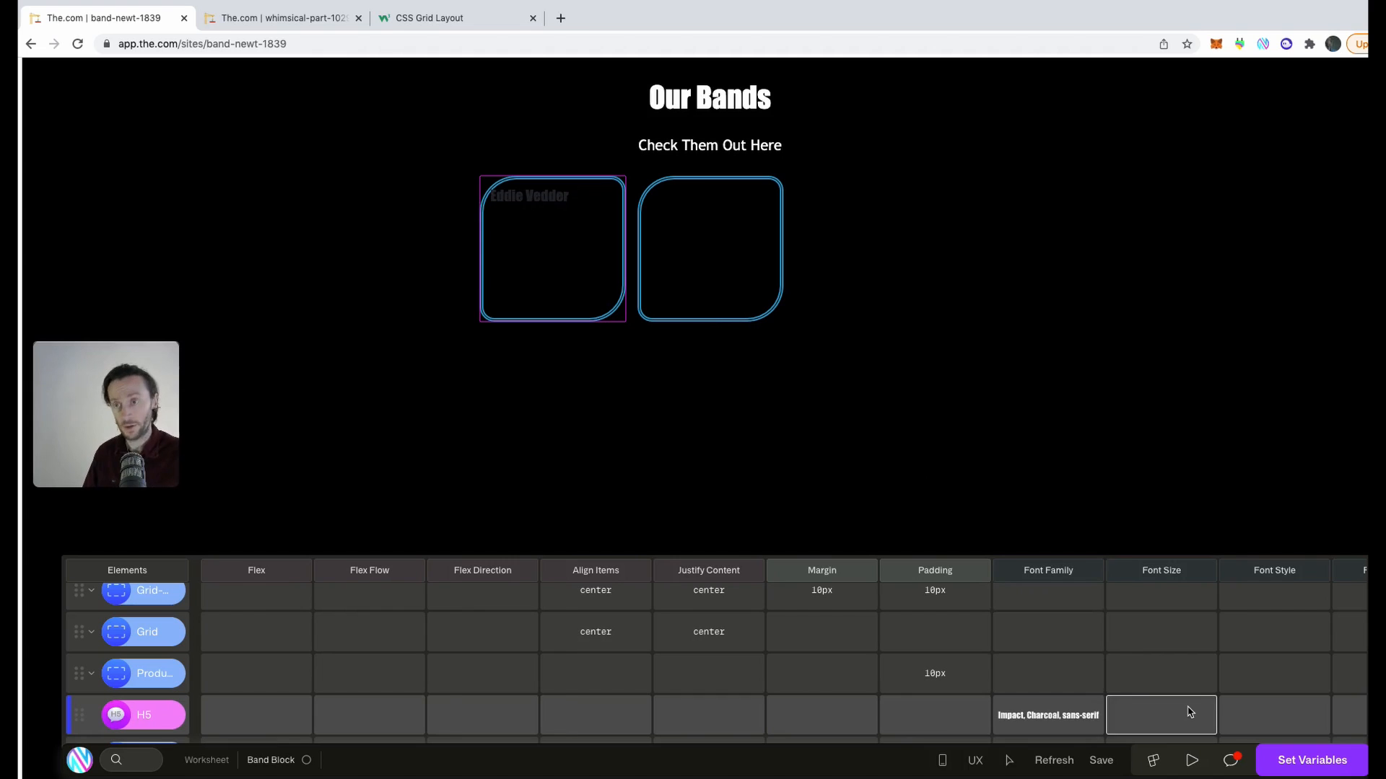
pyautogui.press('Right')
pyautogui.press('Right')
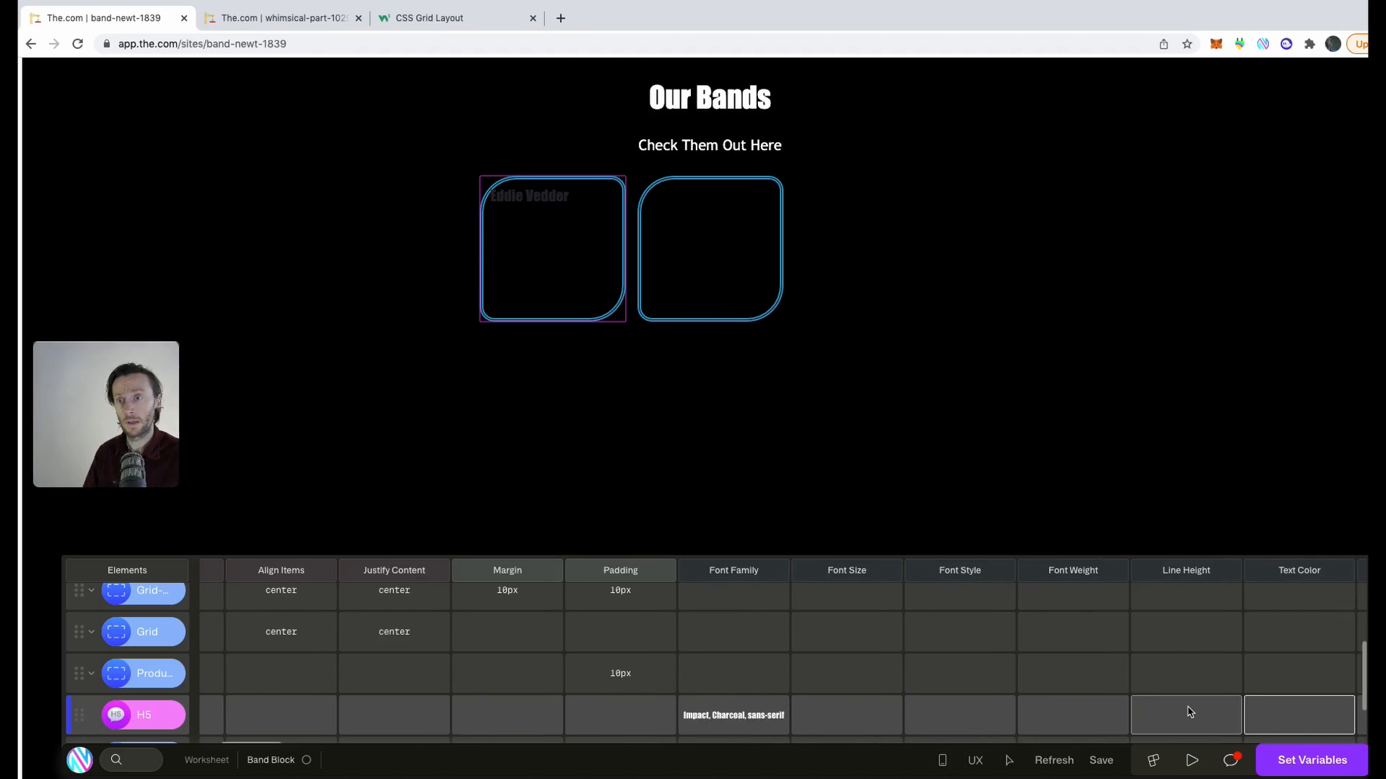
pyautogui.click(1188, 712)
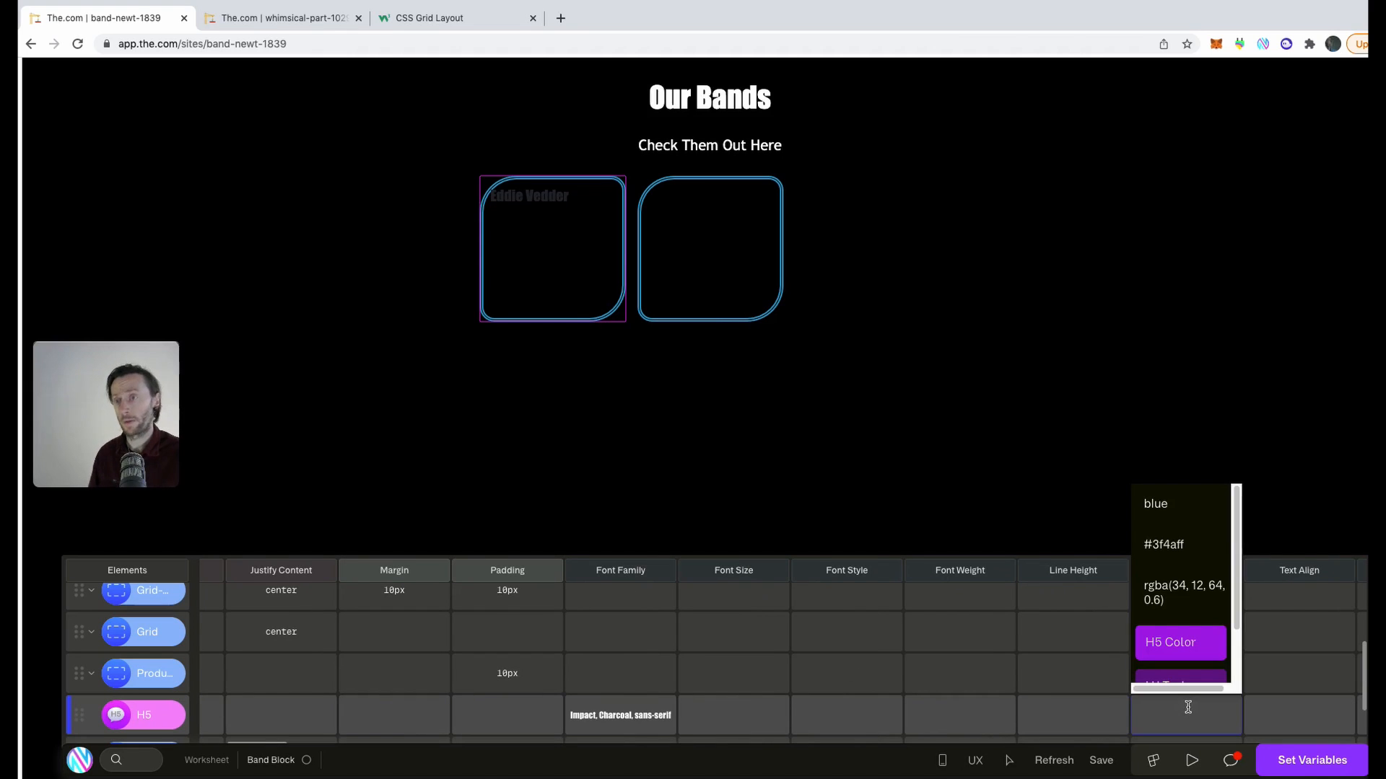
pyautogui.write('white')
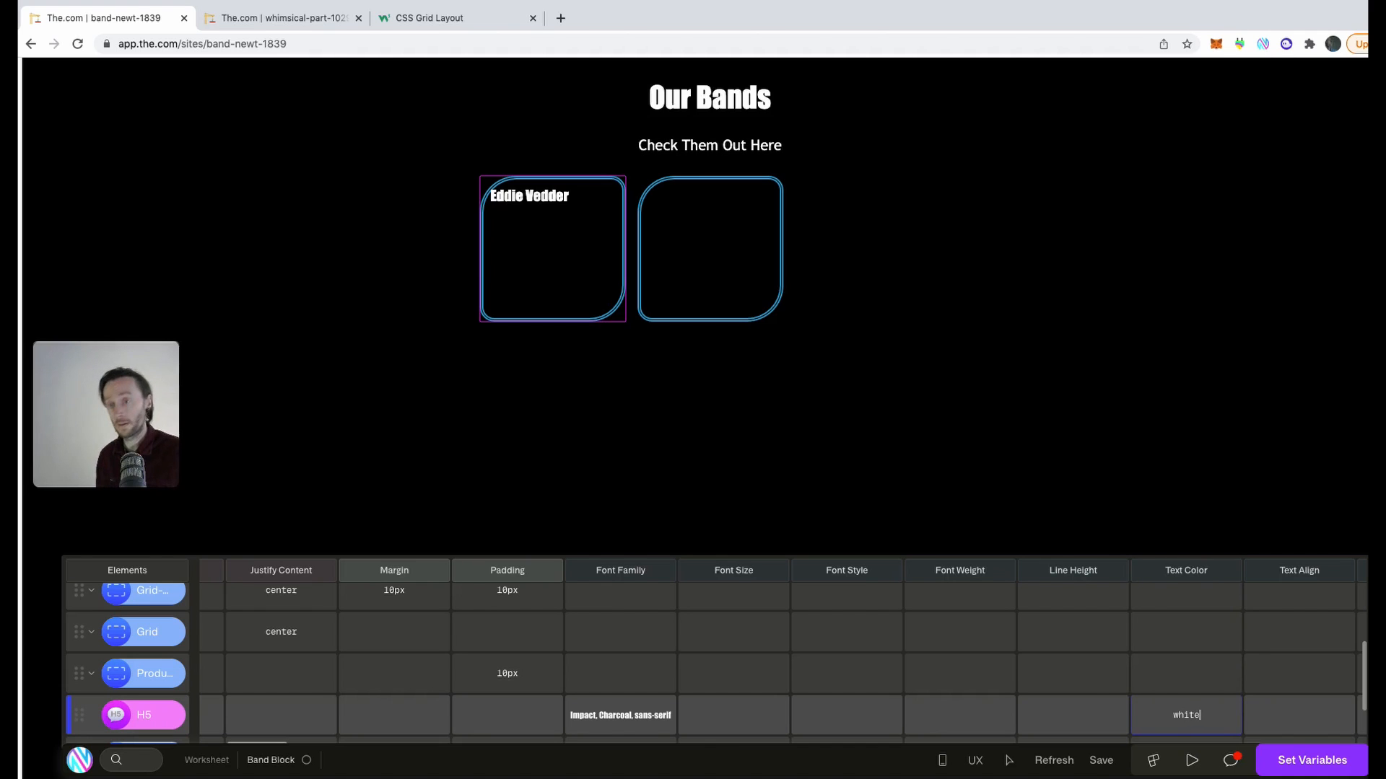
pyautogui.press('Tab')
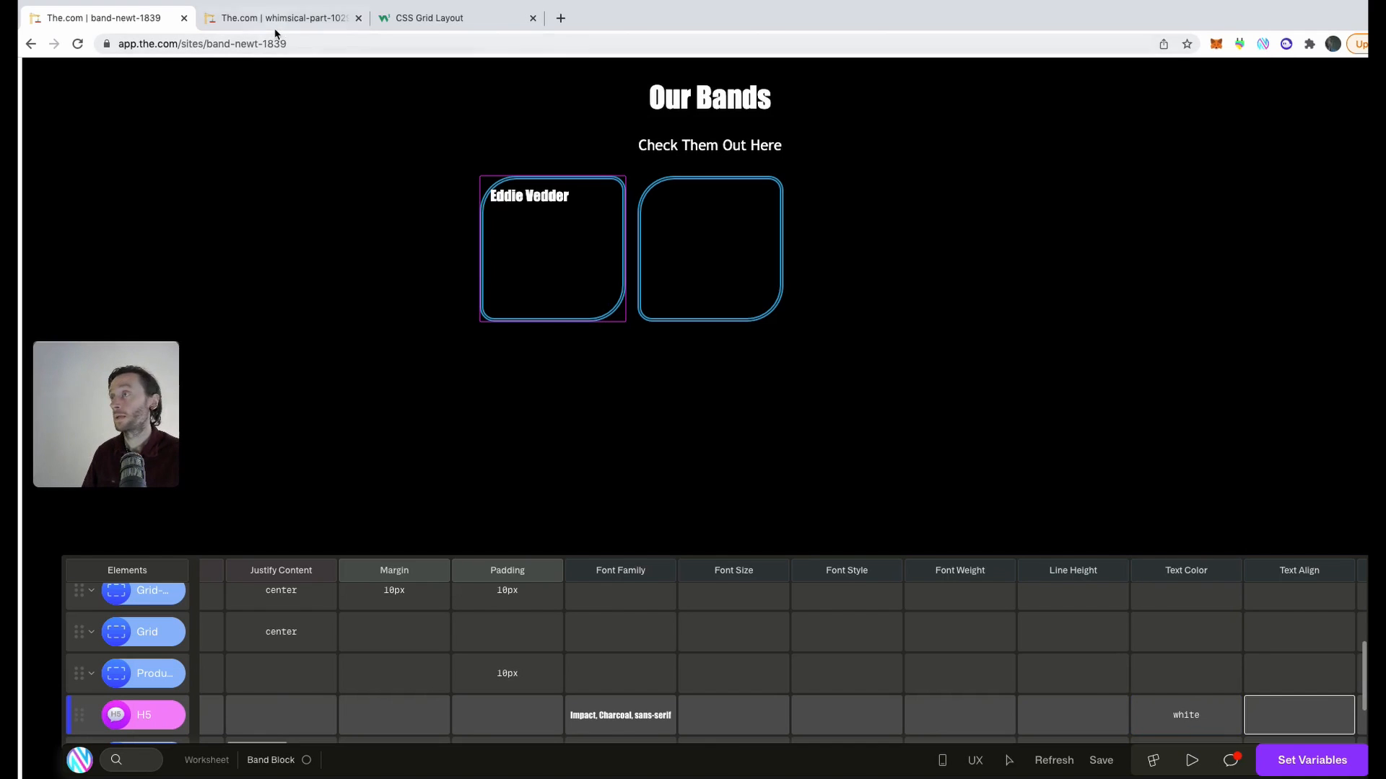
# Following the reference heading, give the Eddie Vedder H5 an absolute Position with Bottom 2px and Left 7px.
pyautogui.click(276, 26)
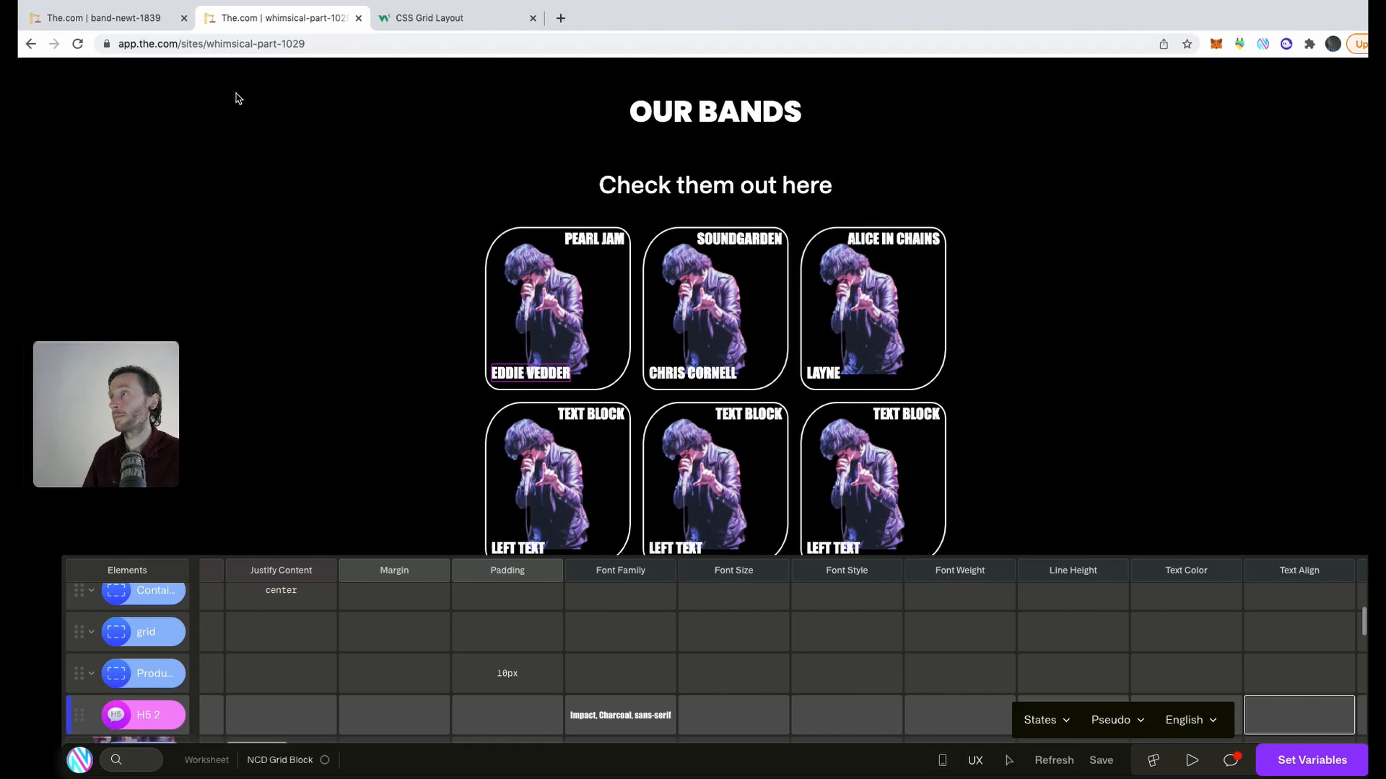
pyautogui.click(105, 17)
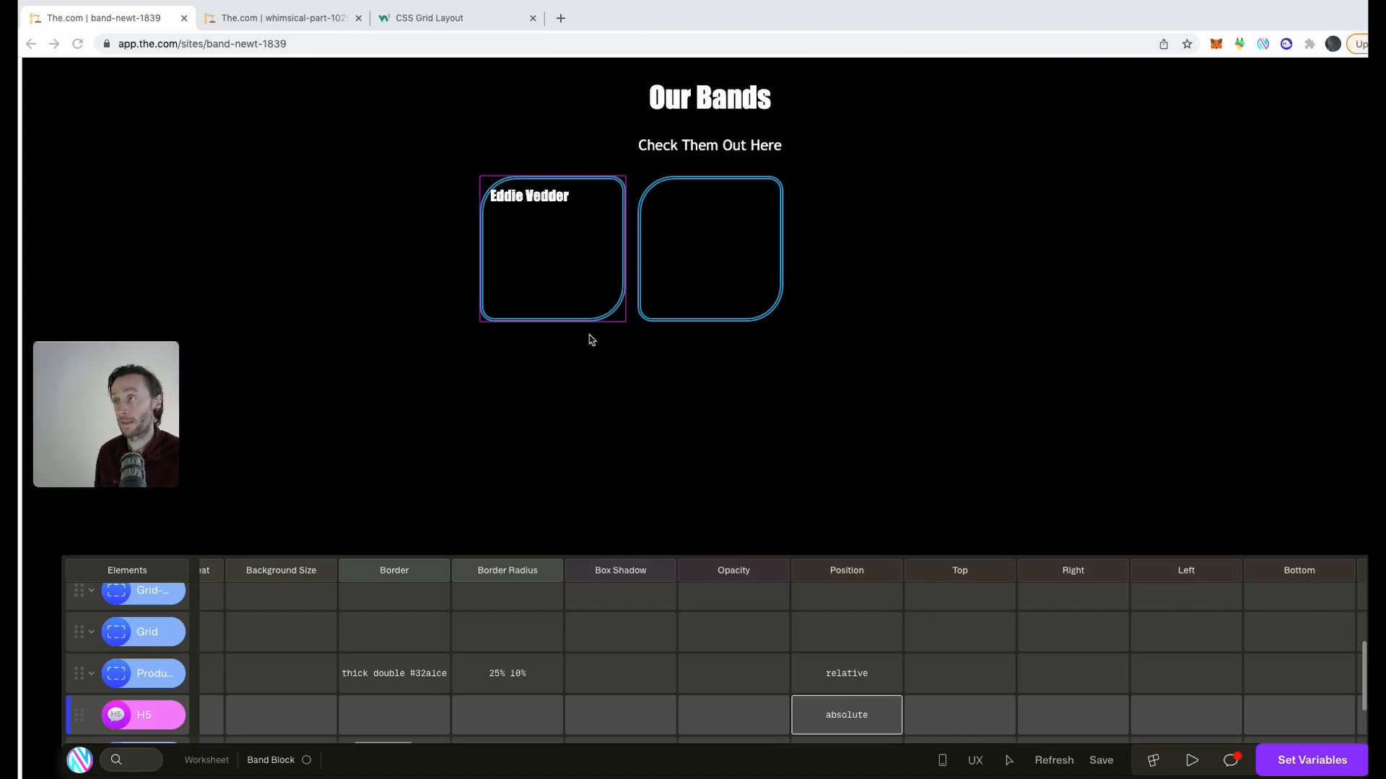
pyautogui.click(1299, 719)
pyautogui.write('2')
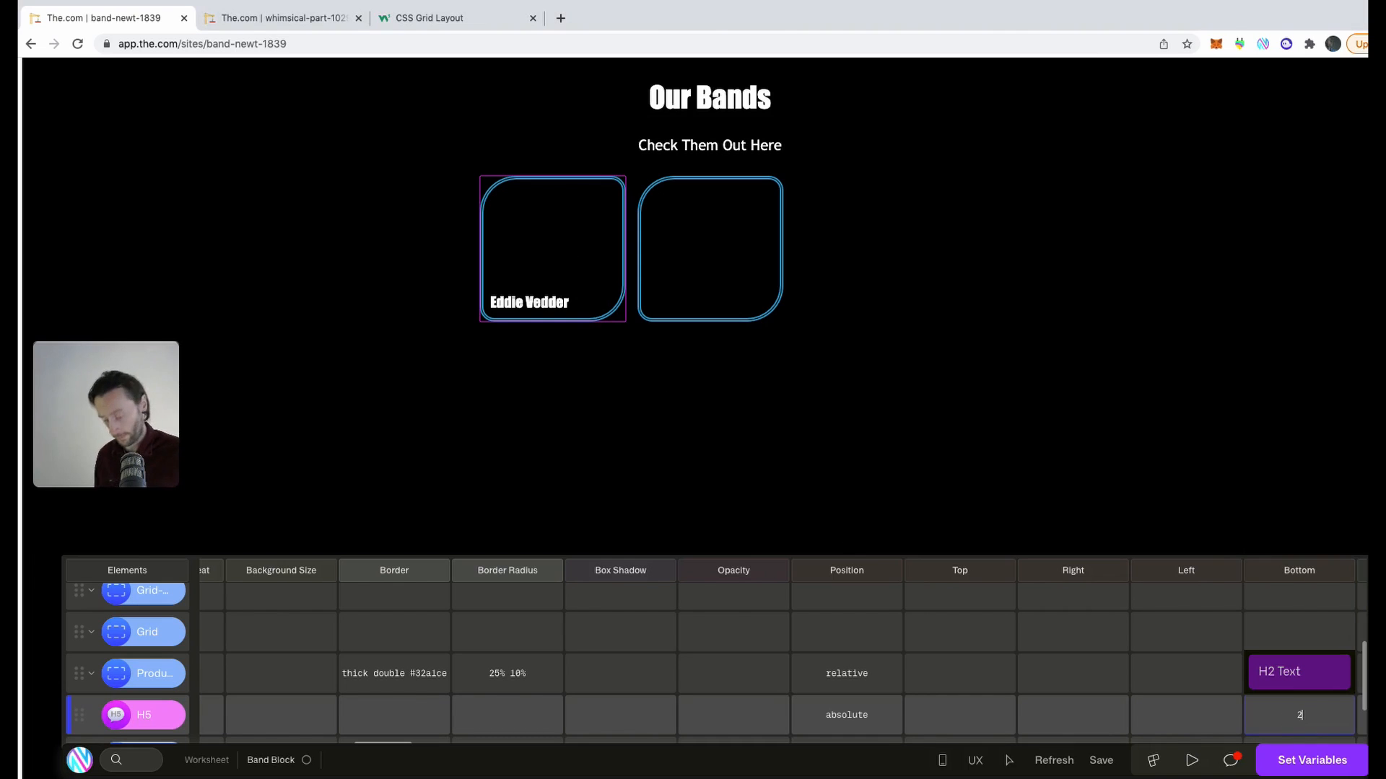
pyautogui.write('px')
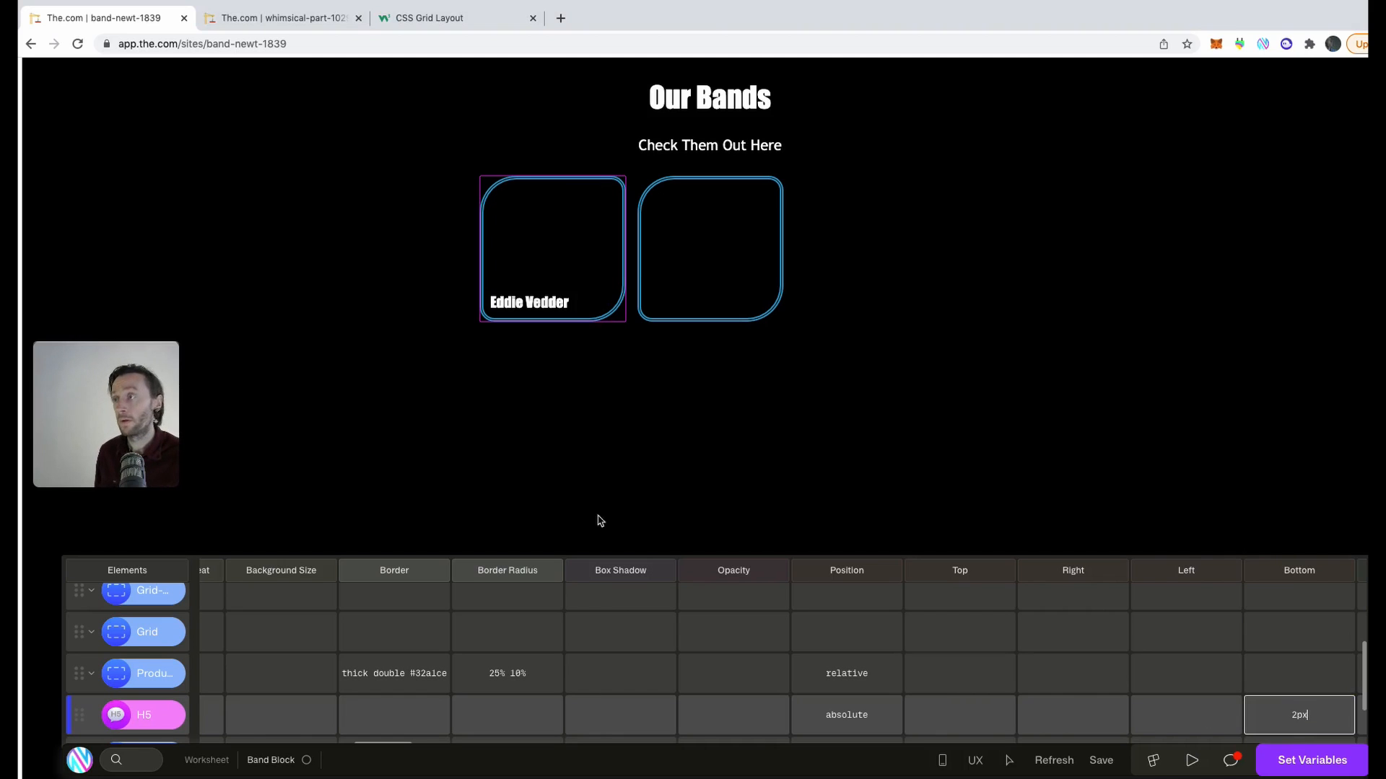
pyautogui.click(266, 19)
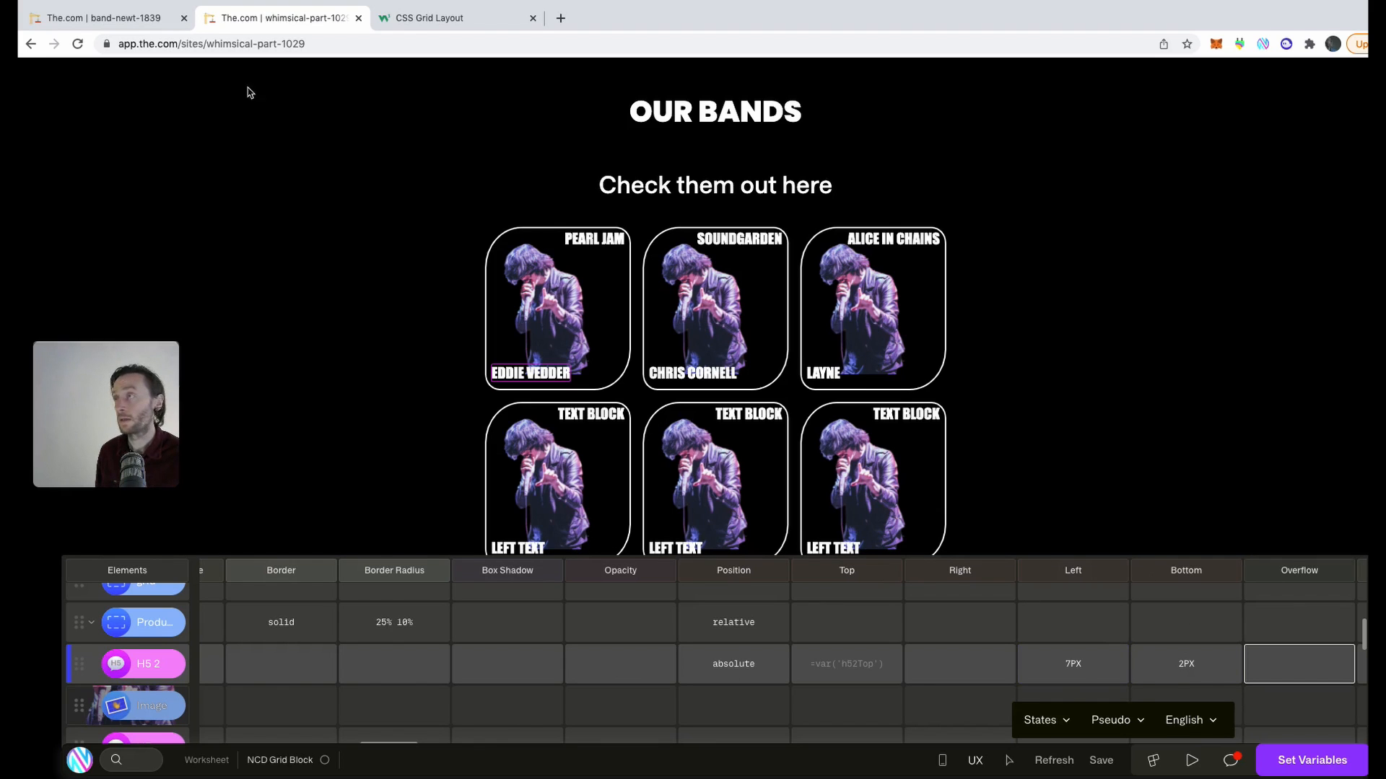
pyautogui.click(150, 22)
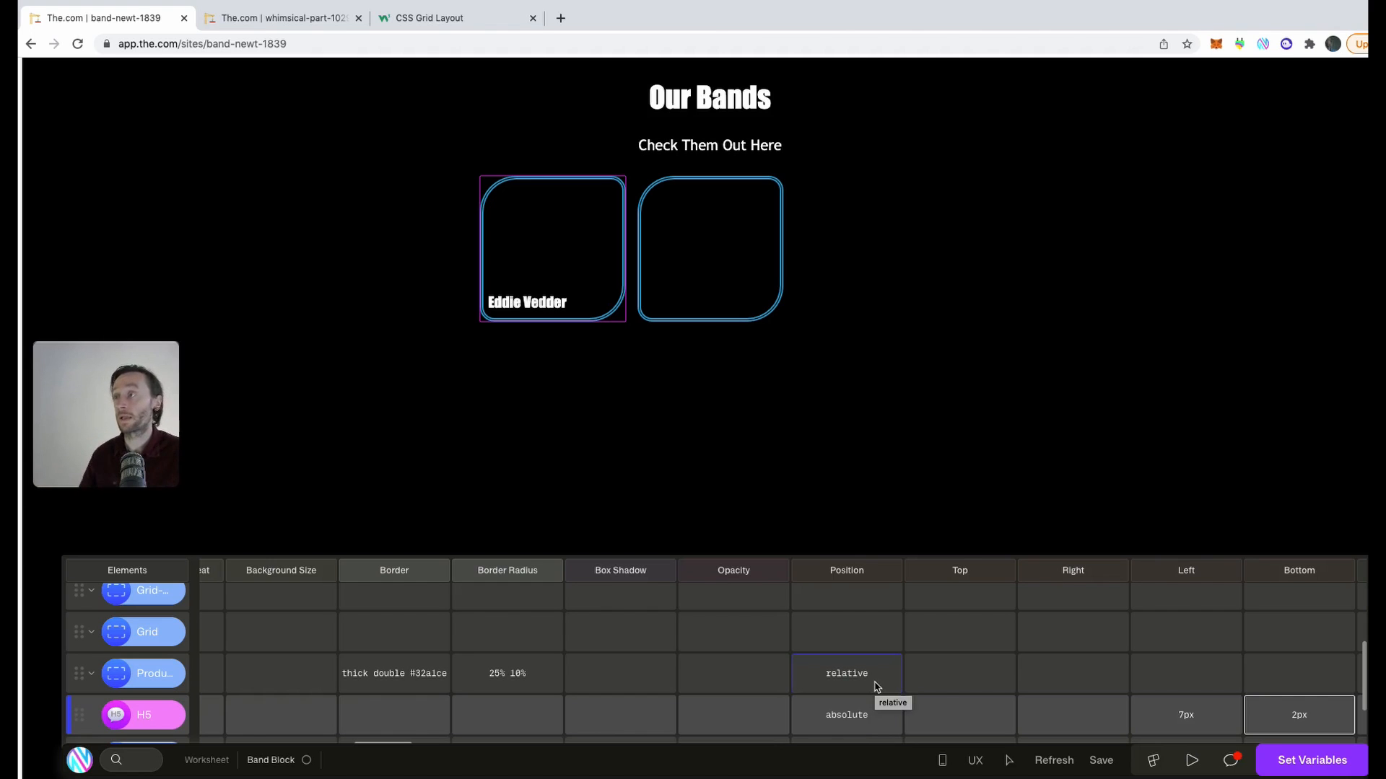
# Clear the first Product Container's Position to test its effect on the heading, and restore it to relative.
pyautogui.doubleClick(847, 673)
pyautogui.press('BackSpace')
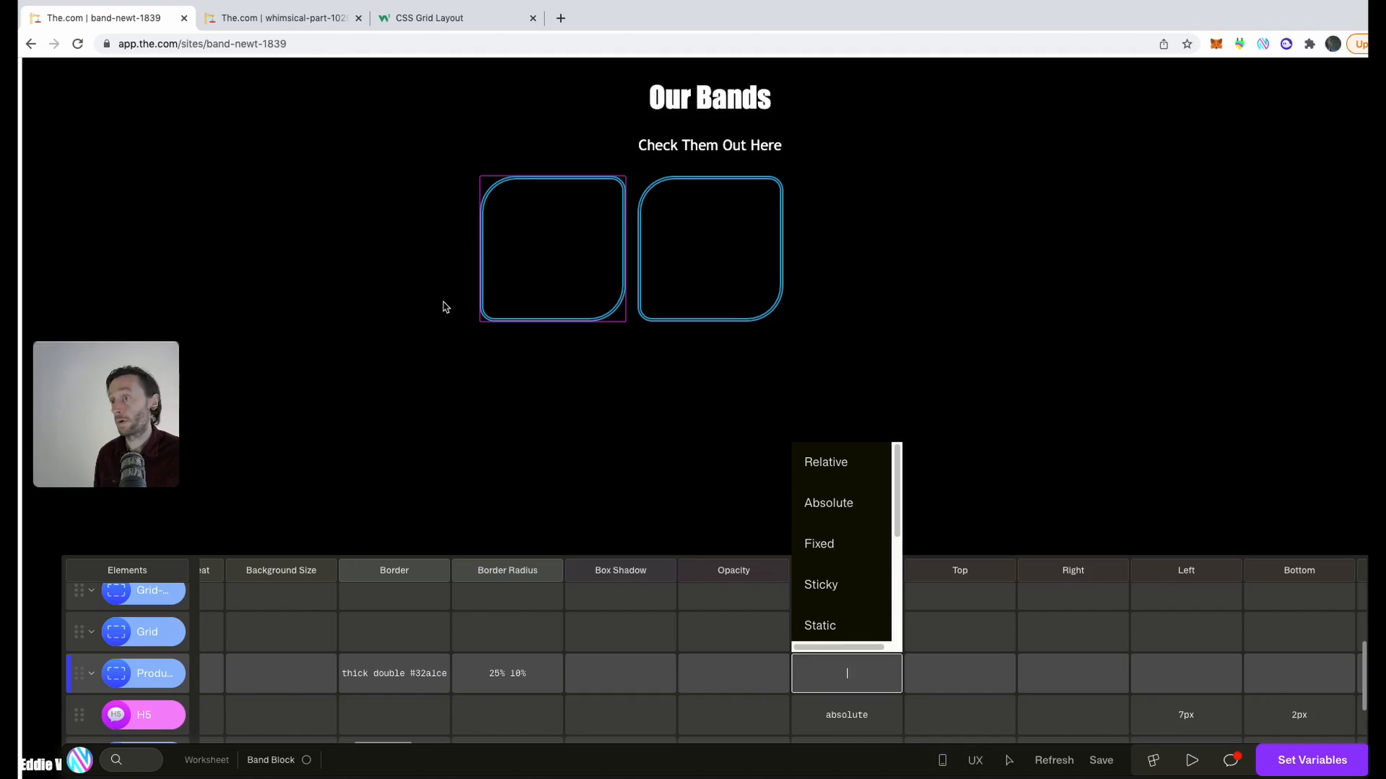
pyautogui.click(859, 469)
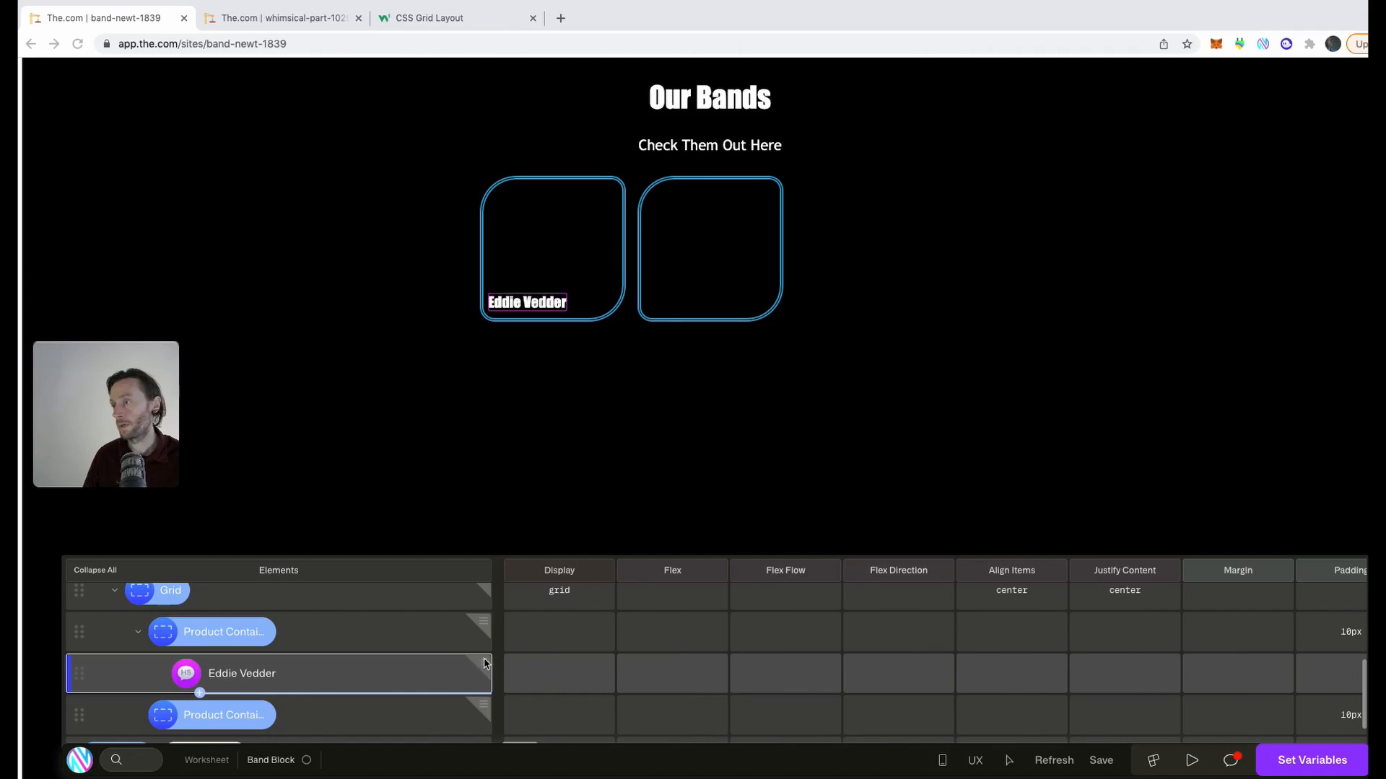
# Duplicate the Eddie Vedder heading within its card and change the copy's text to "Pearl Jam".
pyautogui.click(484, 663)
pyautogui.click(483, 664)
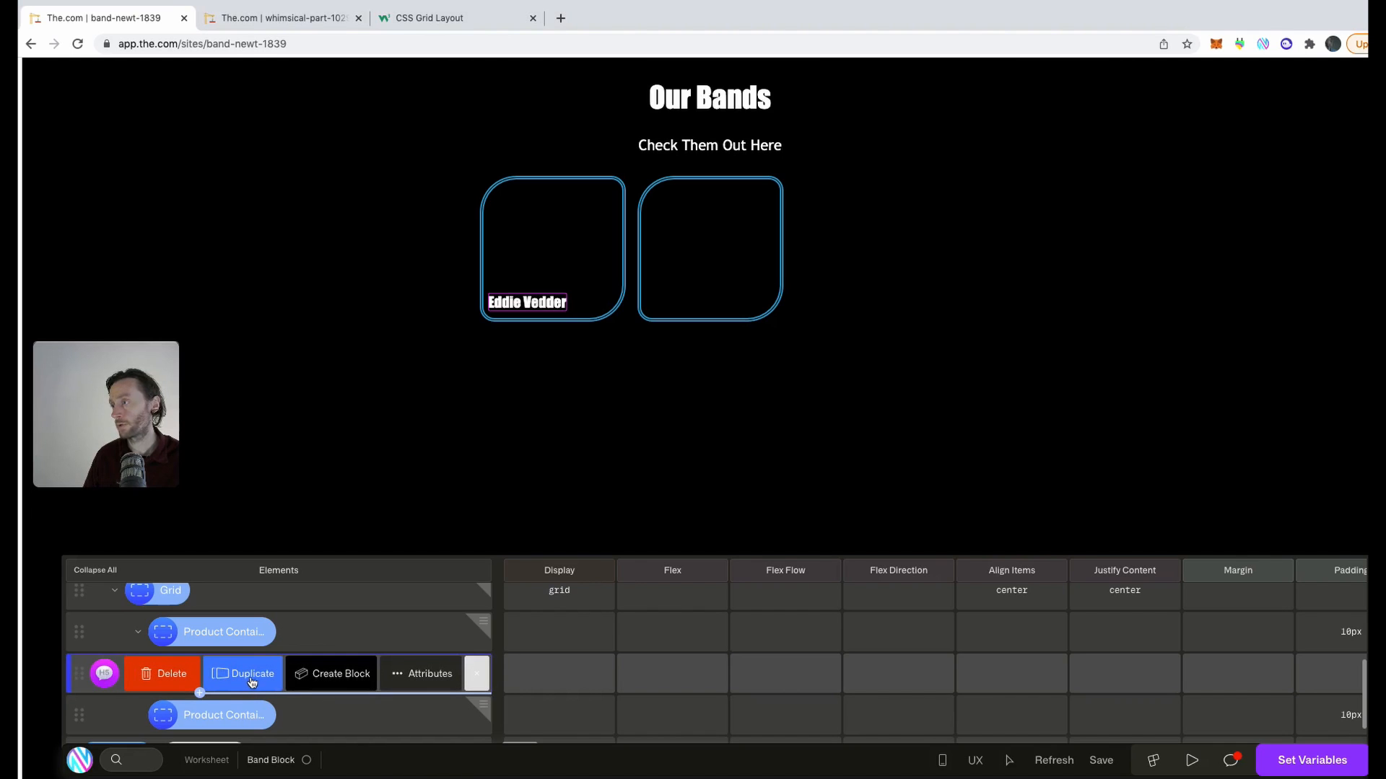
pyautogui.click(251, 683)
pyautogui.doubleClick(270, 715)
pyautogui.tripleClick(270, 715)
pyautogui.write('Pearl J')
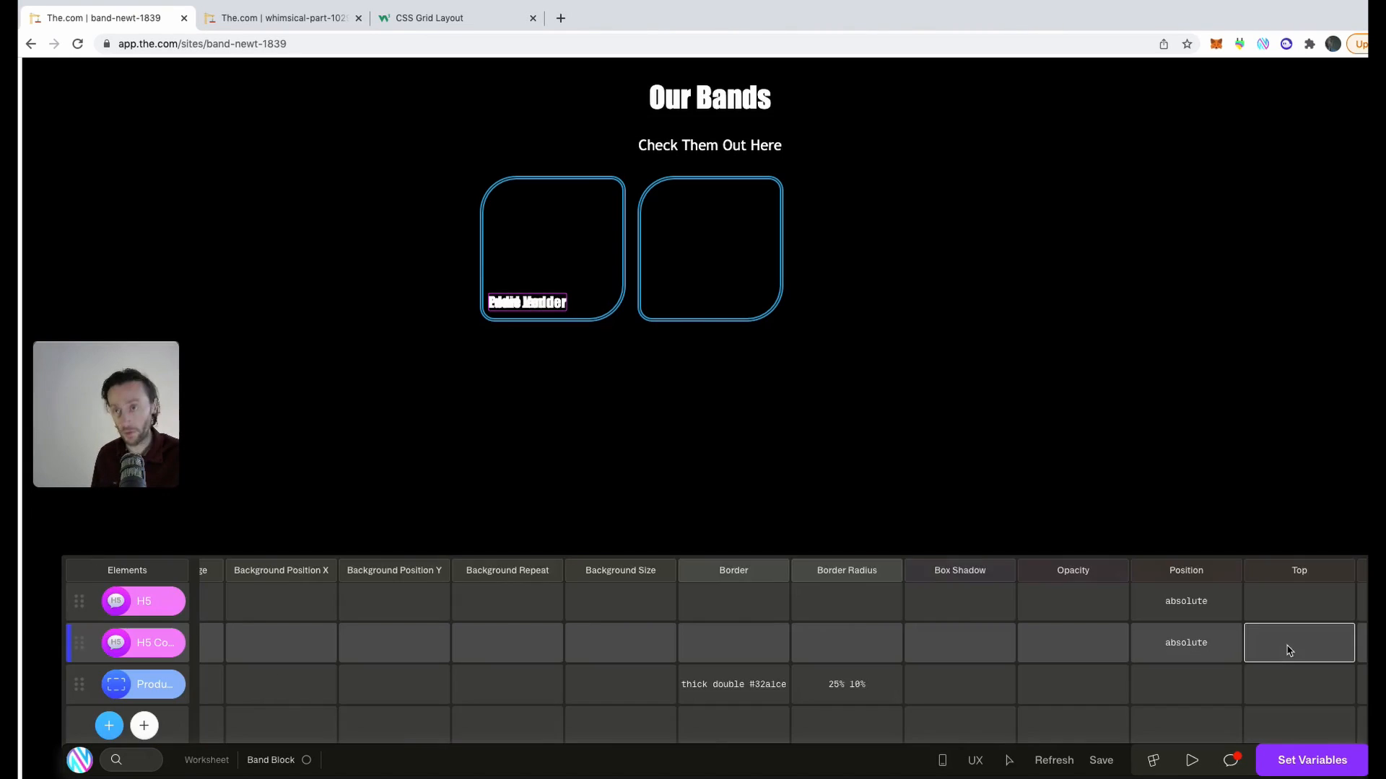
# Clear the Pearl Jam heading's Bottom and Left offsets and set its Top to 2px.
pyautogui.hscroll(5, 1289, 650)
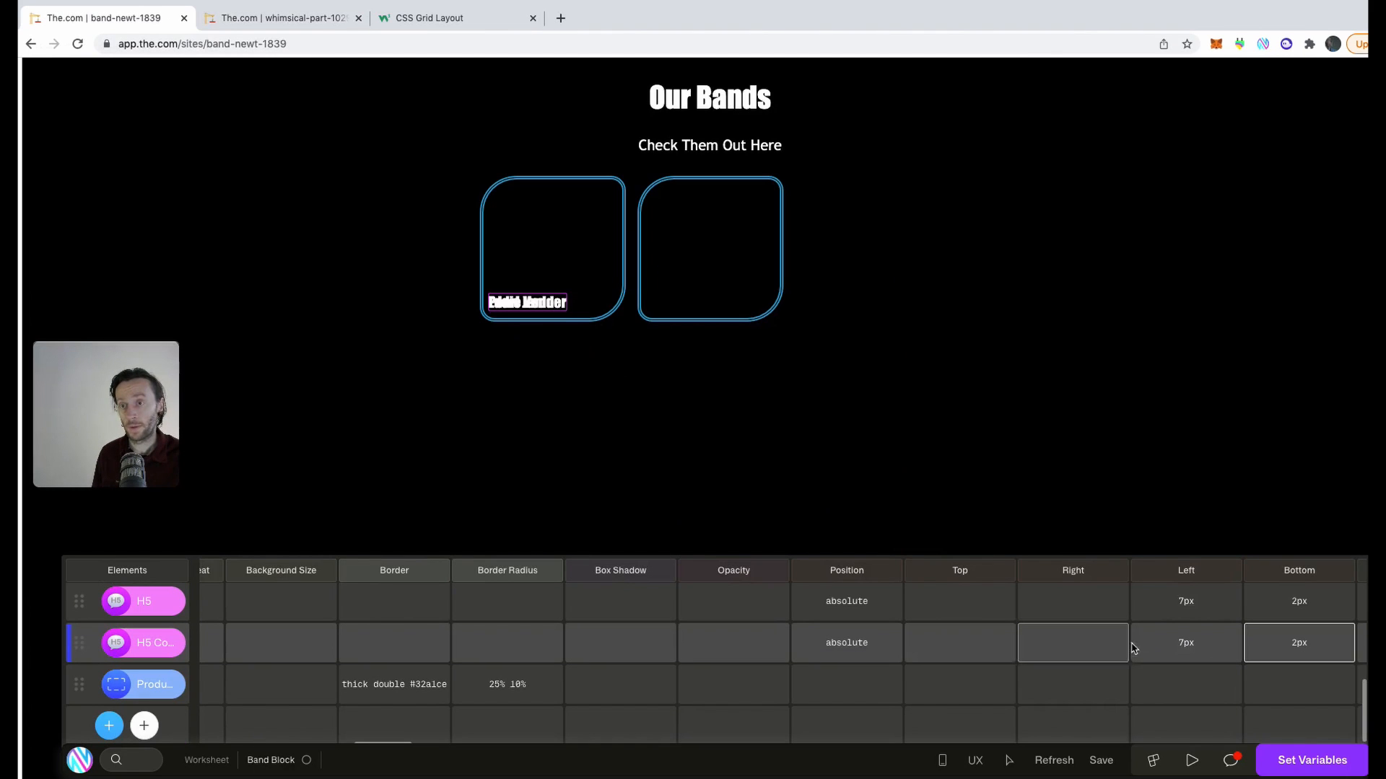
pyautogui.doubleClick(1306, 643)
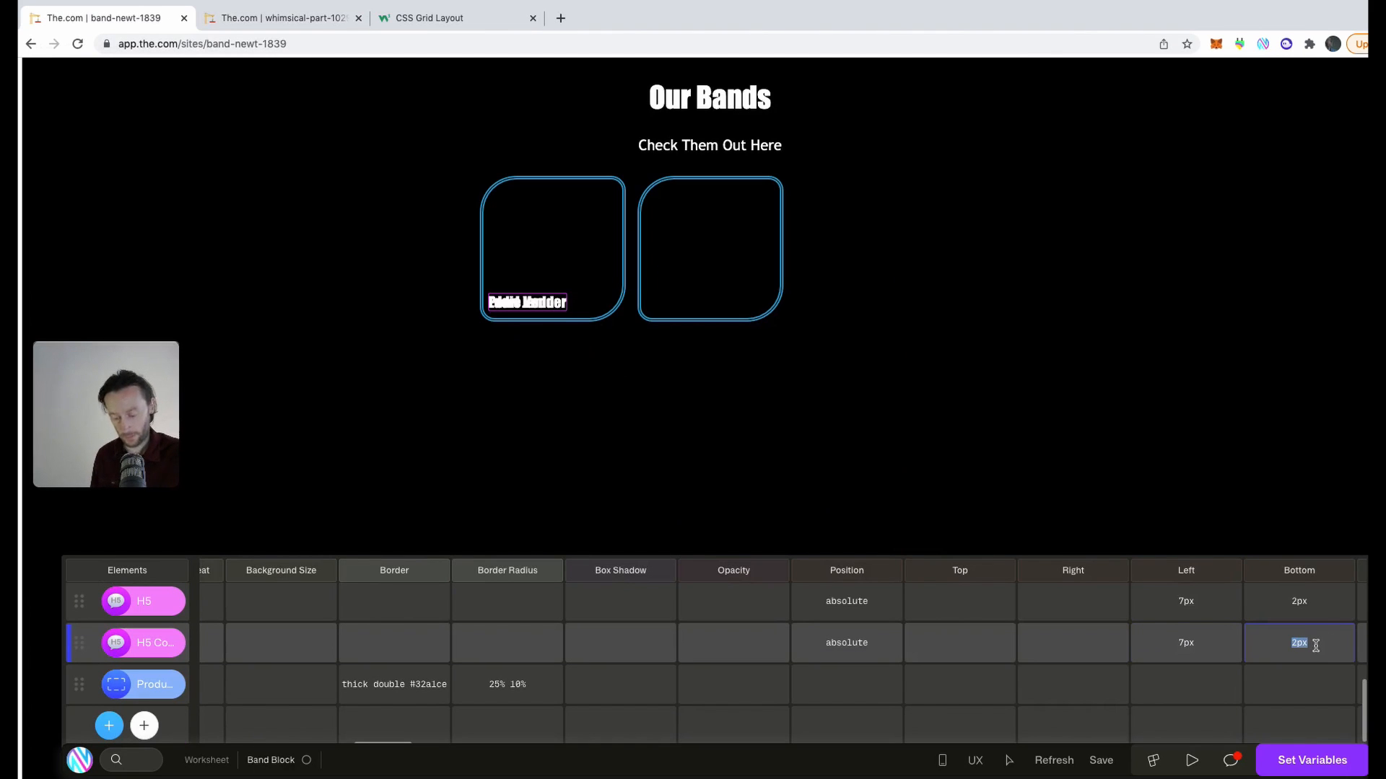
pyautogui.press('BackSpace')
pyautogui.doubleClick(1190, 641)
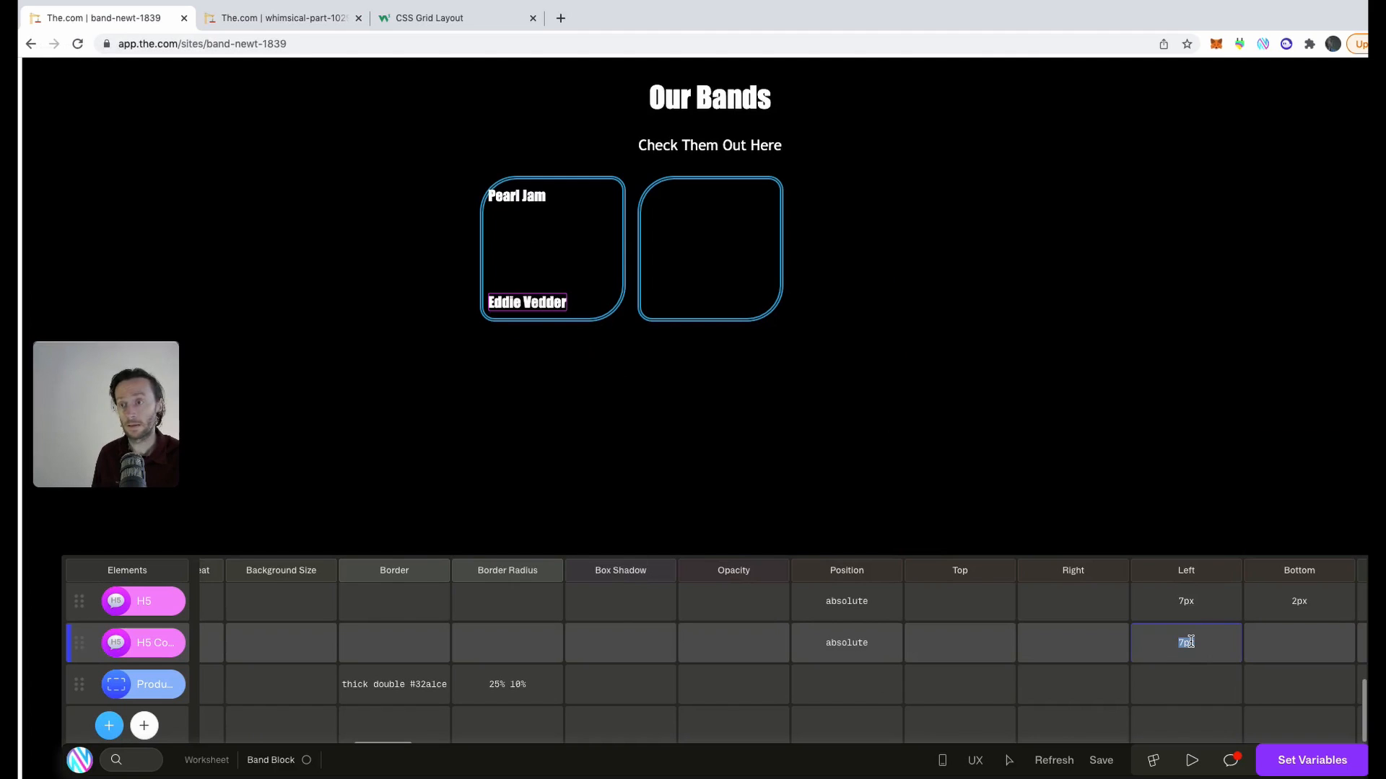
pyautogui.press('BackSpace')
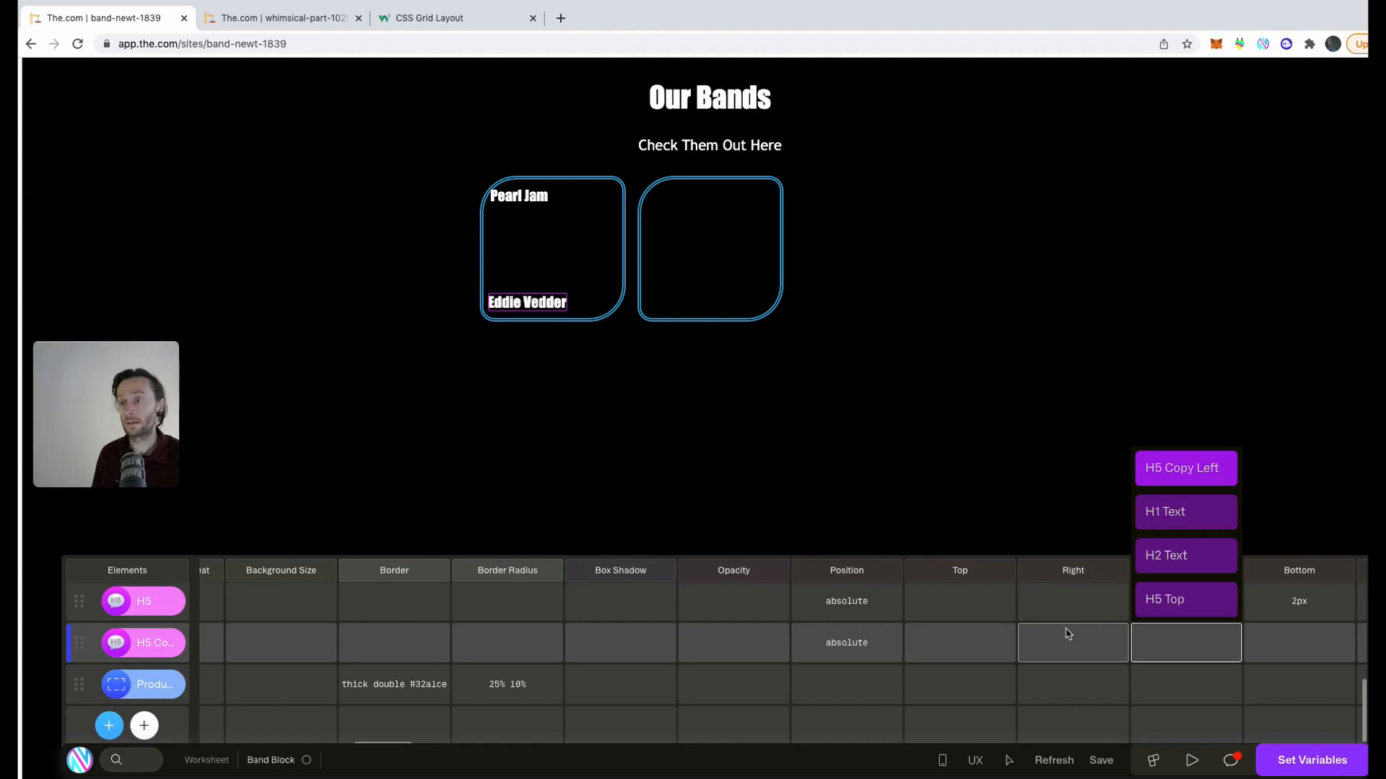
pyautogui.doubleClick(974, 640)
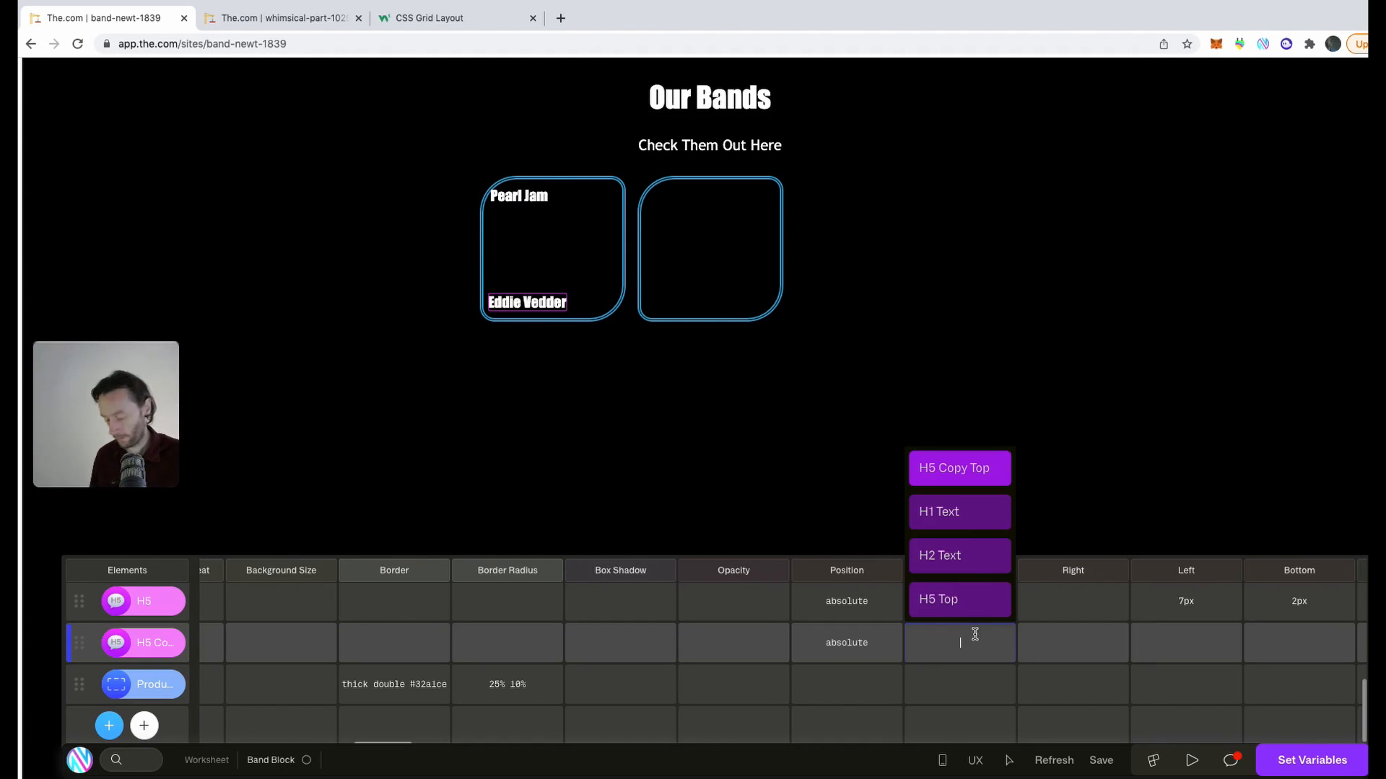
pyautogui.write('2px')
pyautogui.press('Tab')
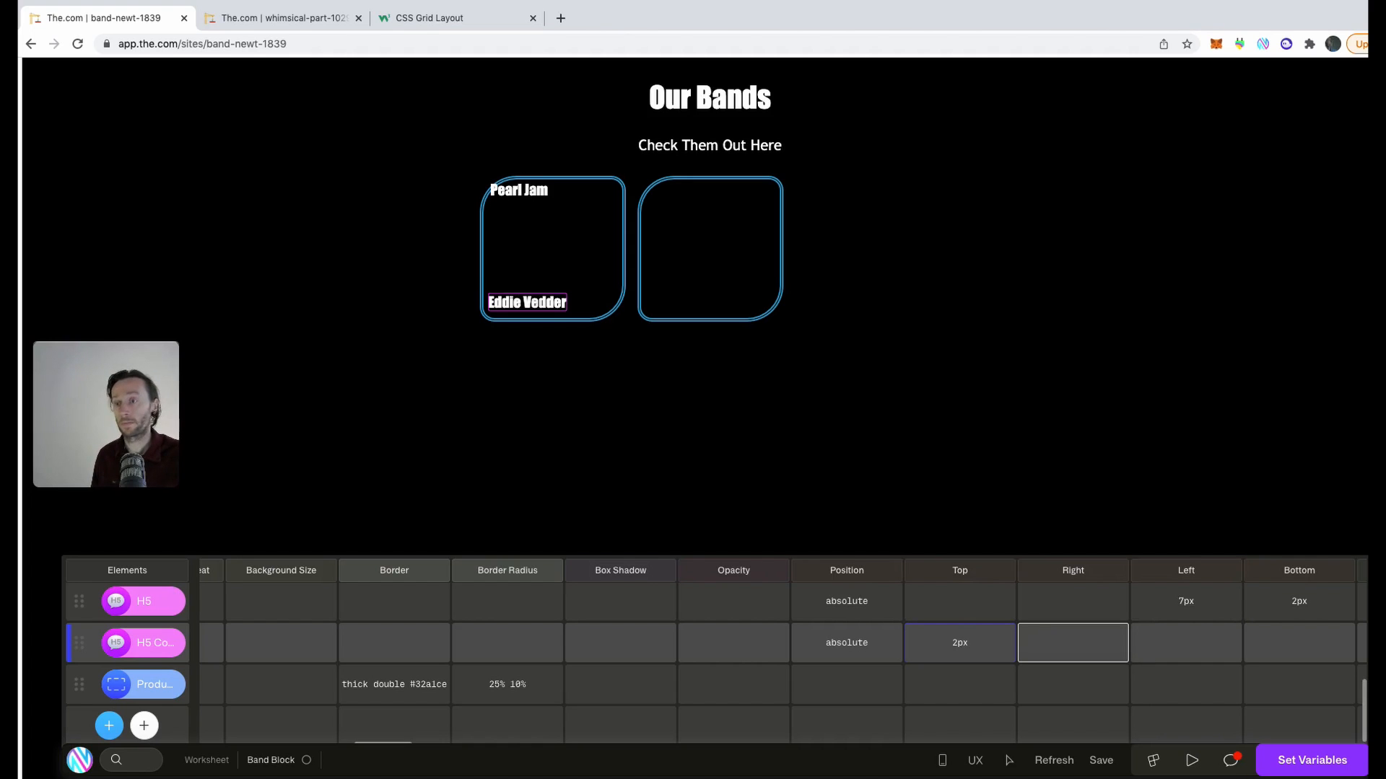
# Set the Pearl Jam heading's Right offset to 7px, leaving its Left and Bottom offsets empty.
pyautogui.write('7px')
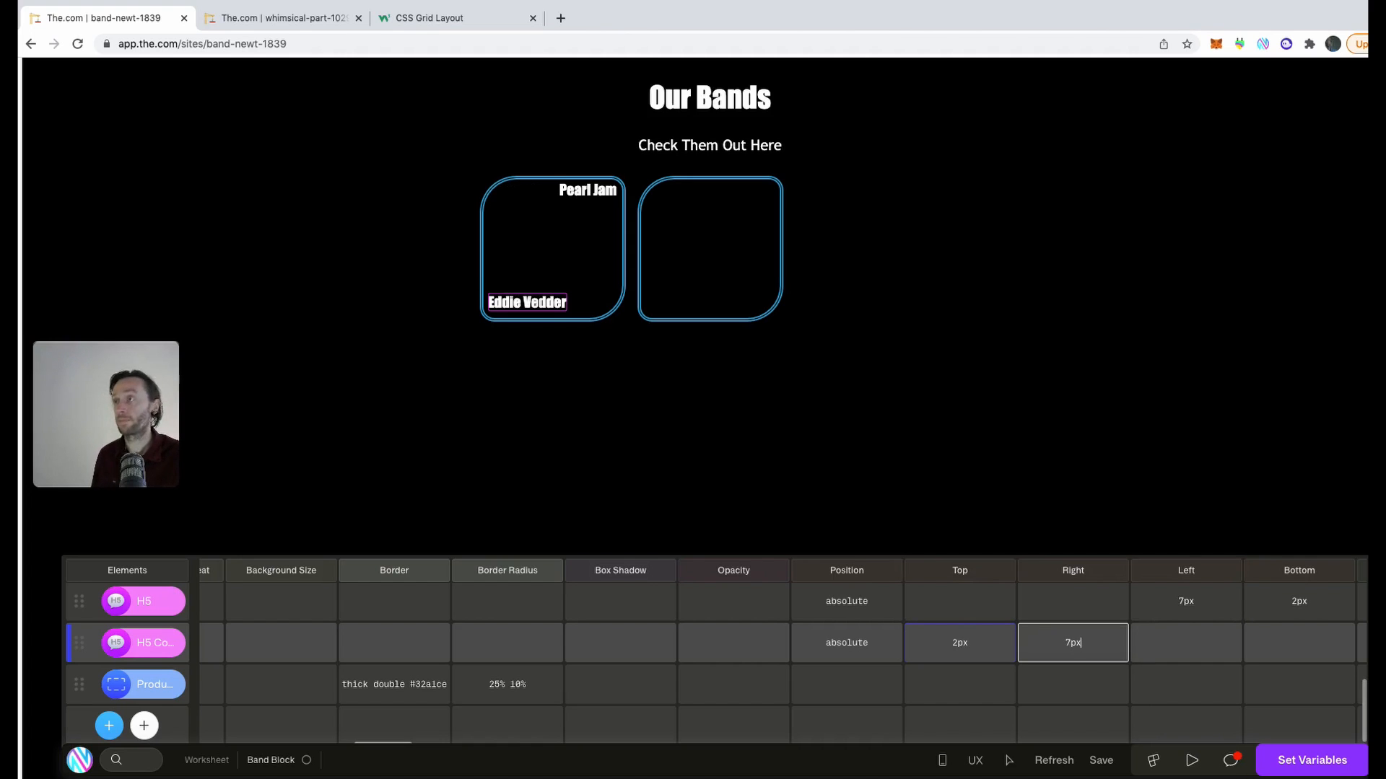
pyautogui.press('Tab')
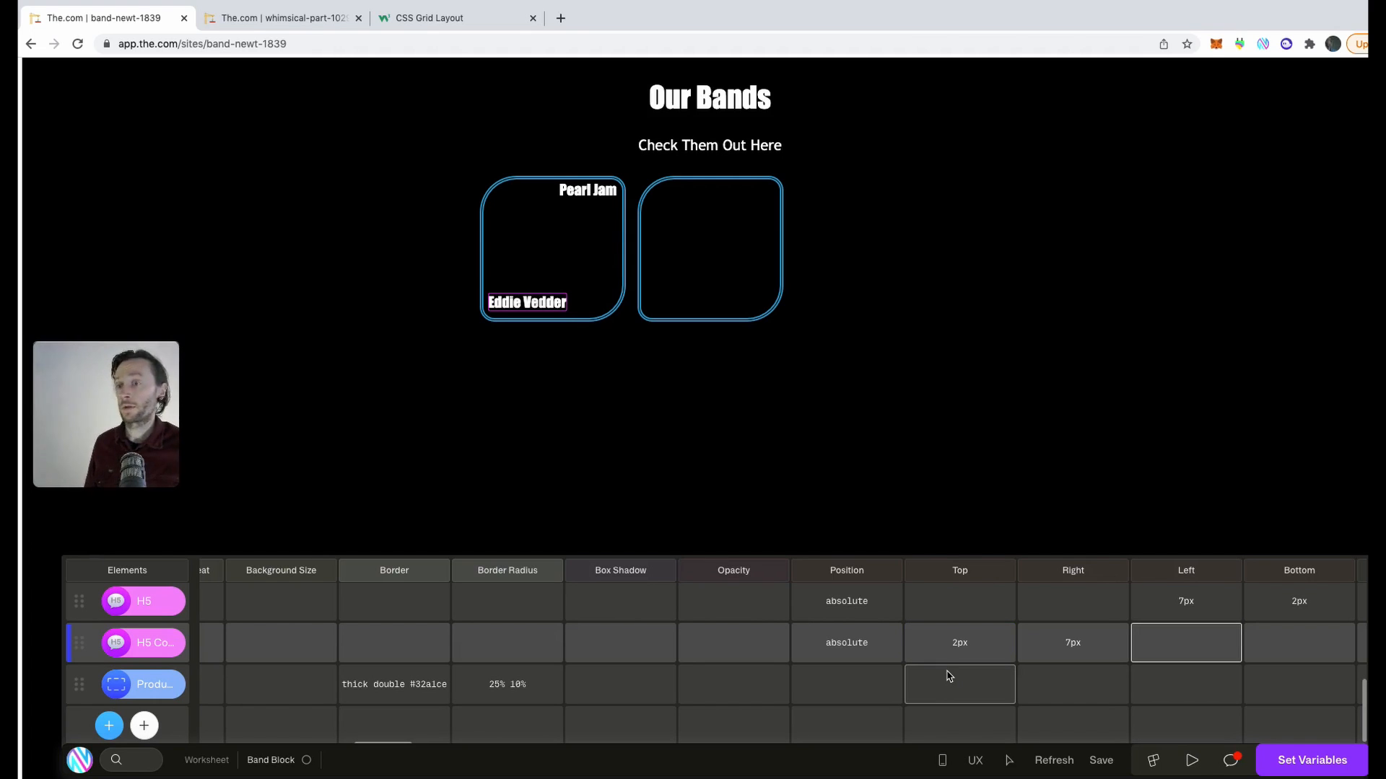
pyautogui.click(1191, 650)
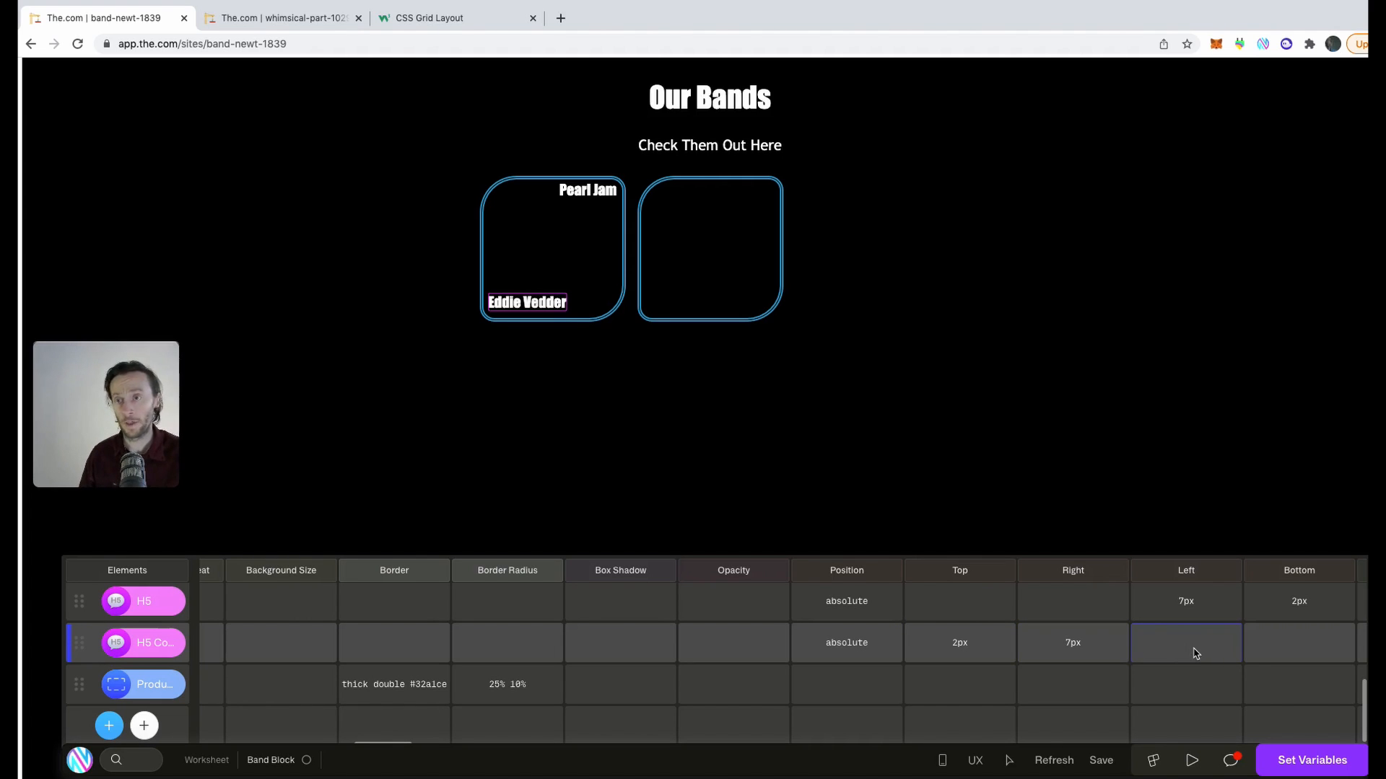
pyautogui.press('Tab')
# After checking the image element in the reference cards, upload 003-Singer.png from the Downloads folder to the site's media.
pyautogui.click(232, 22)
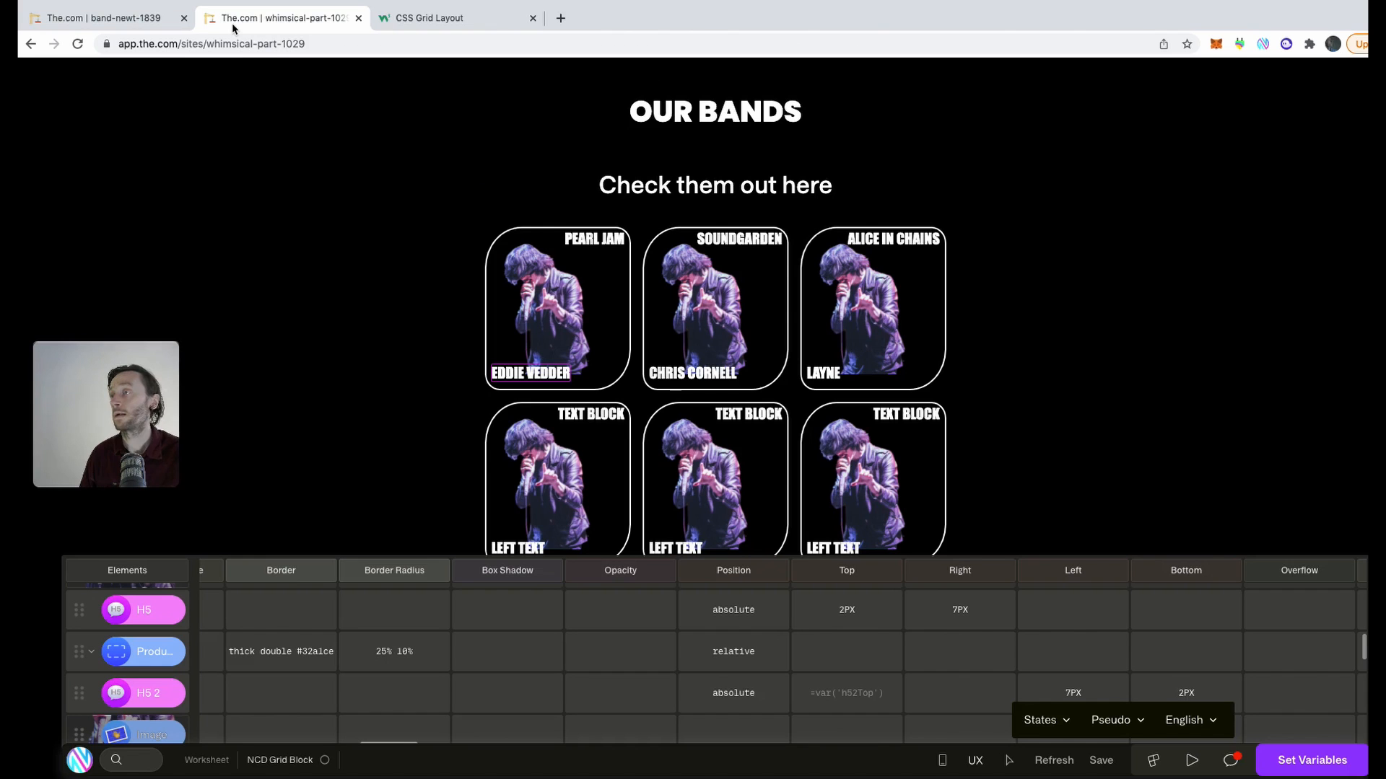
pyautogui.click(102, 17)
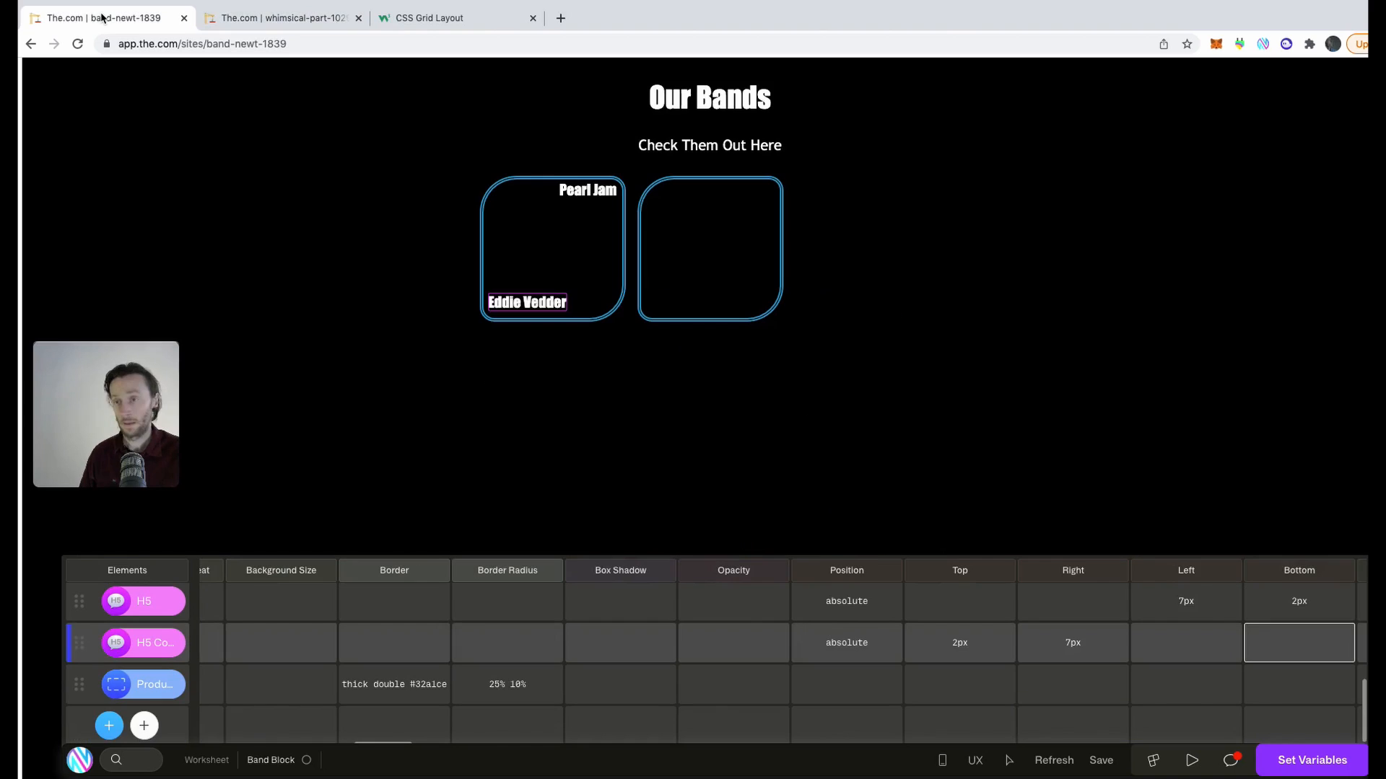
pyautogui.click(232, 18)
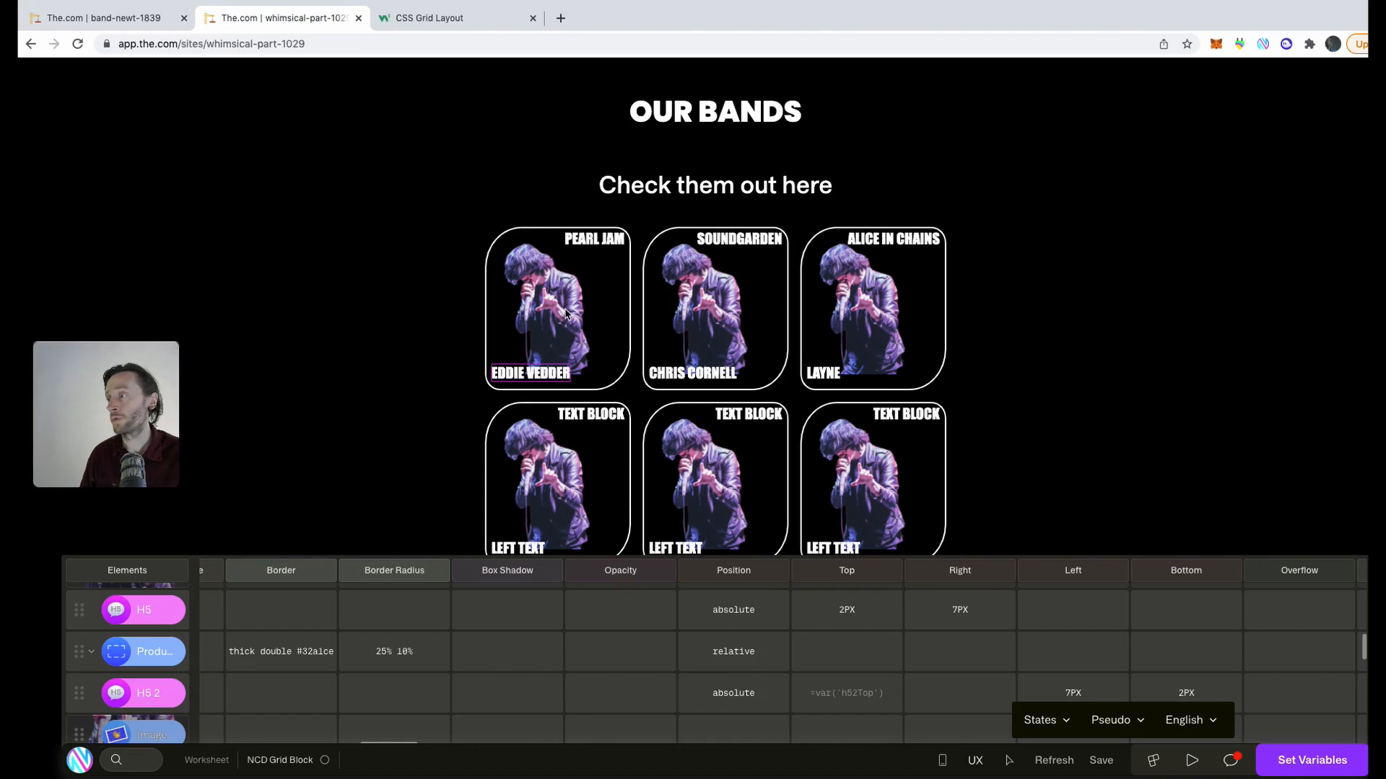
pyautogui.scroll(-1, 149, 708)
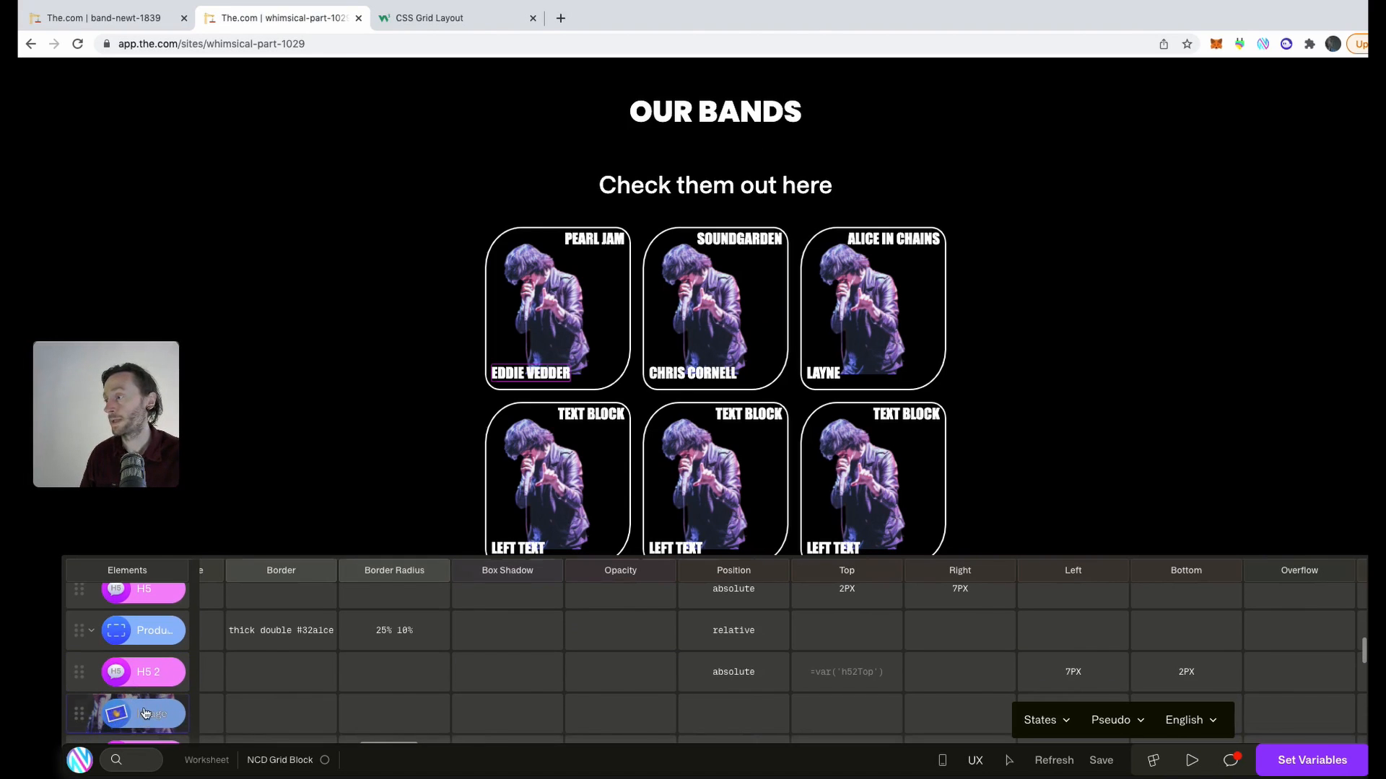
pyautogui.click(145, 714)
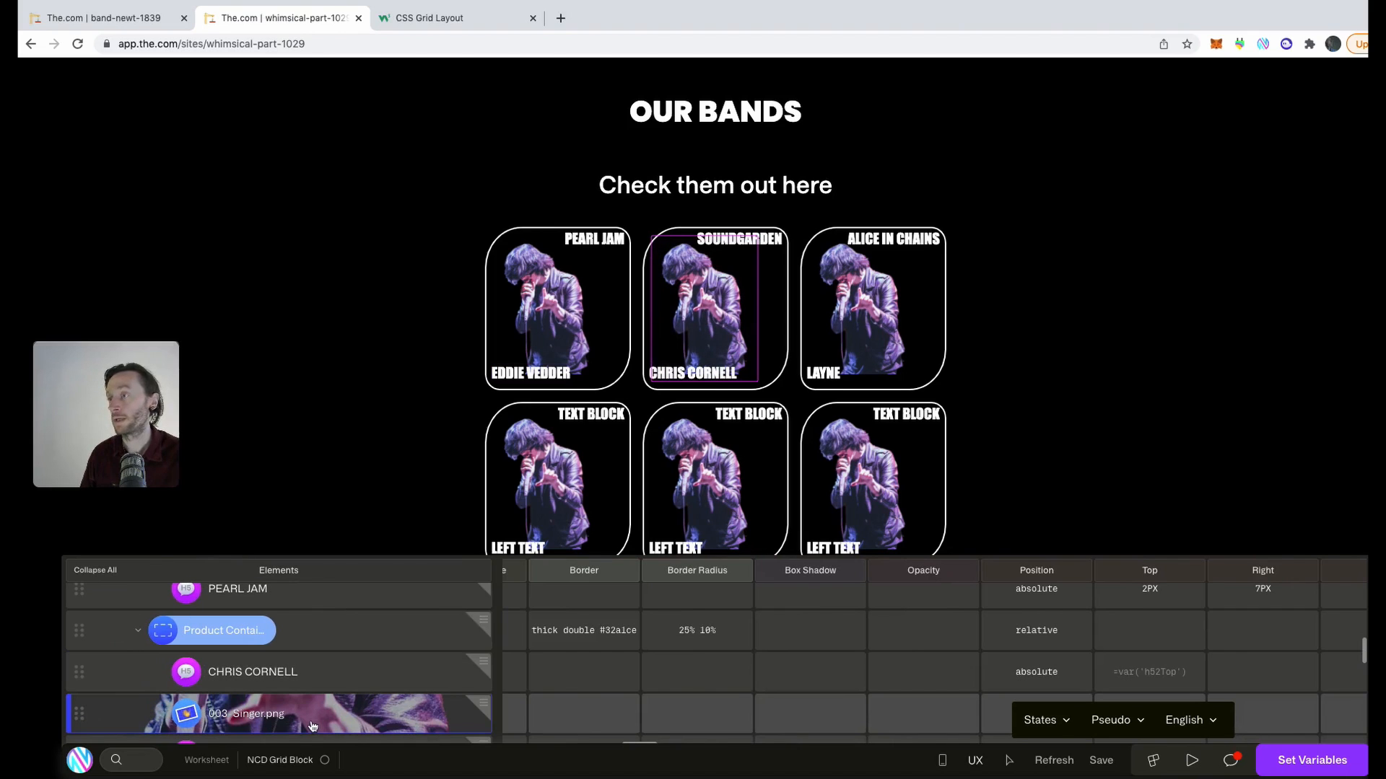
pyautogui.click(144, 20)
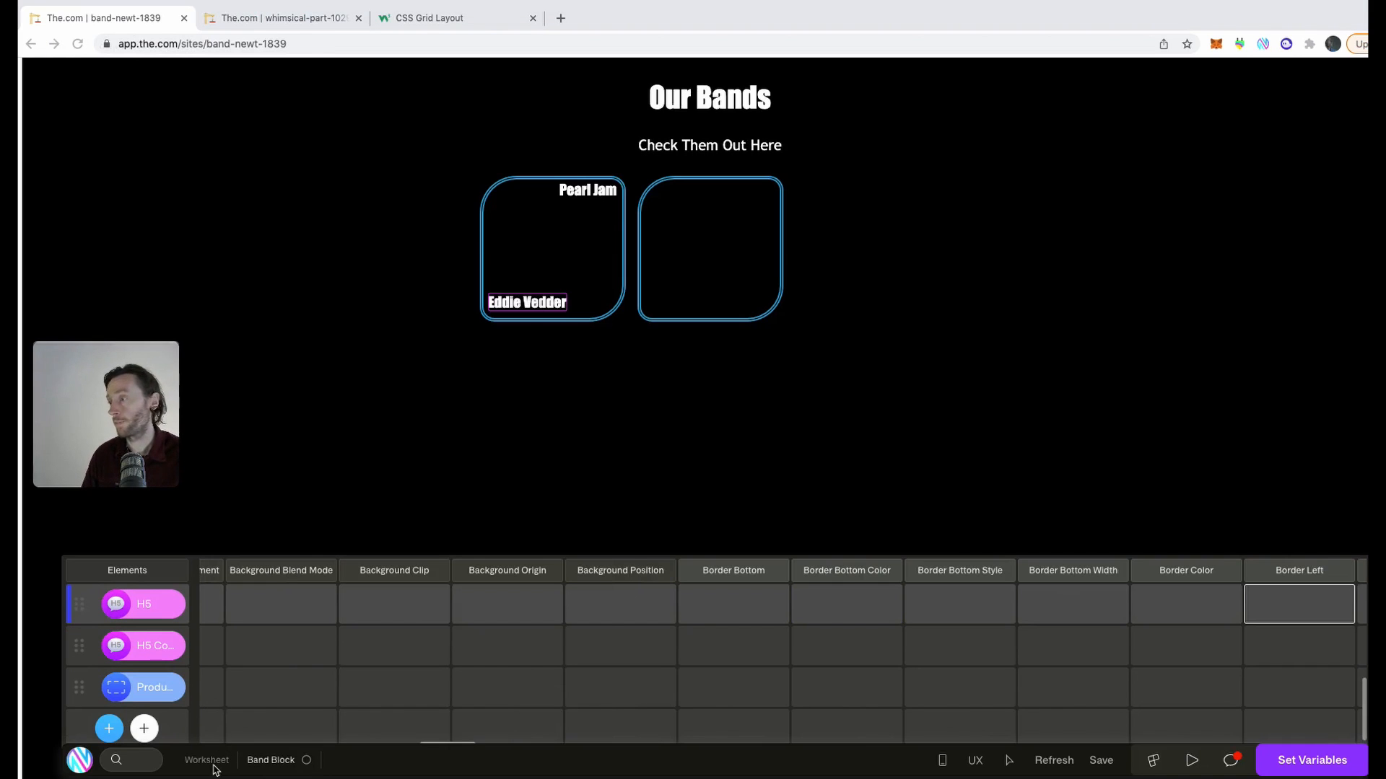
pyautogui.click(214, 770)
pyautogui.click(213, 768)
pyautogui.scroll(-5, 240, 660)
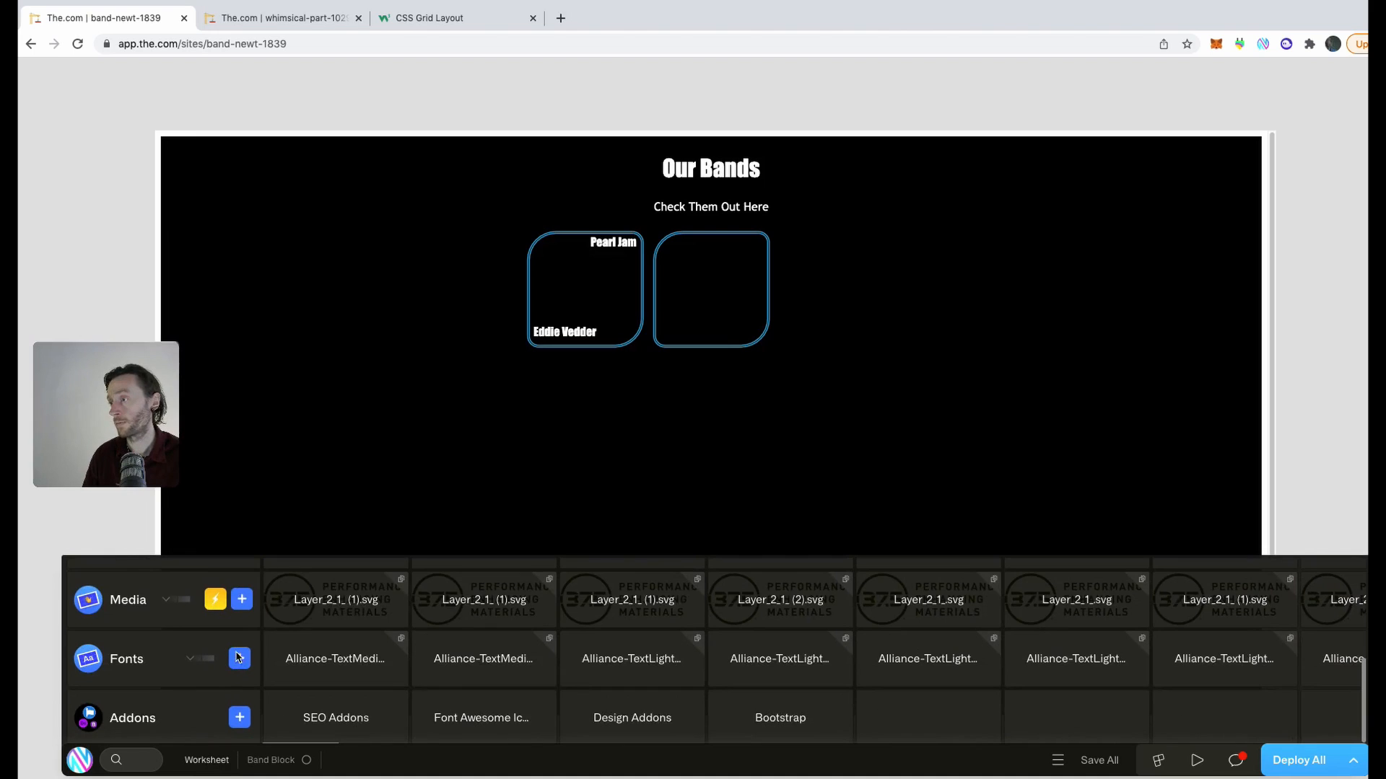
pyautogui.click(242, 602)
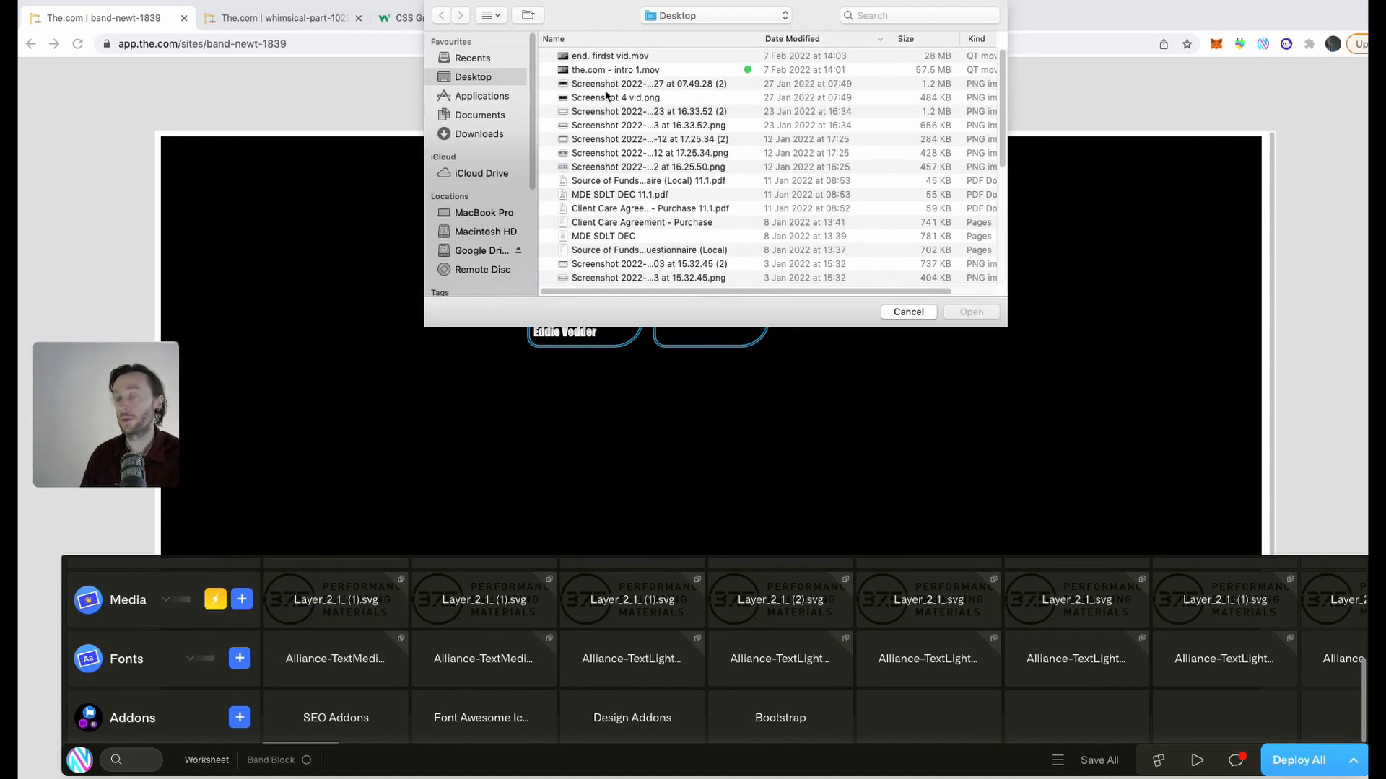
pyautogui.click(480, 134)
pyautogui.click(697, 85)
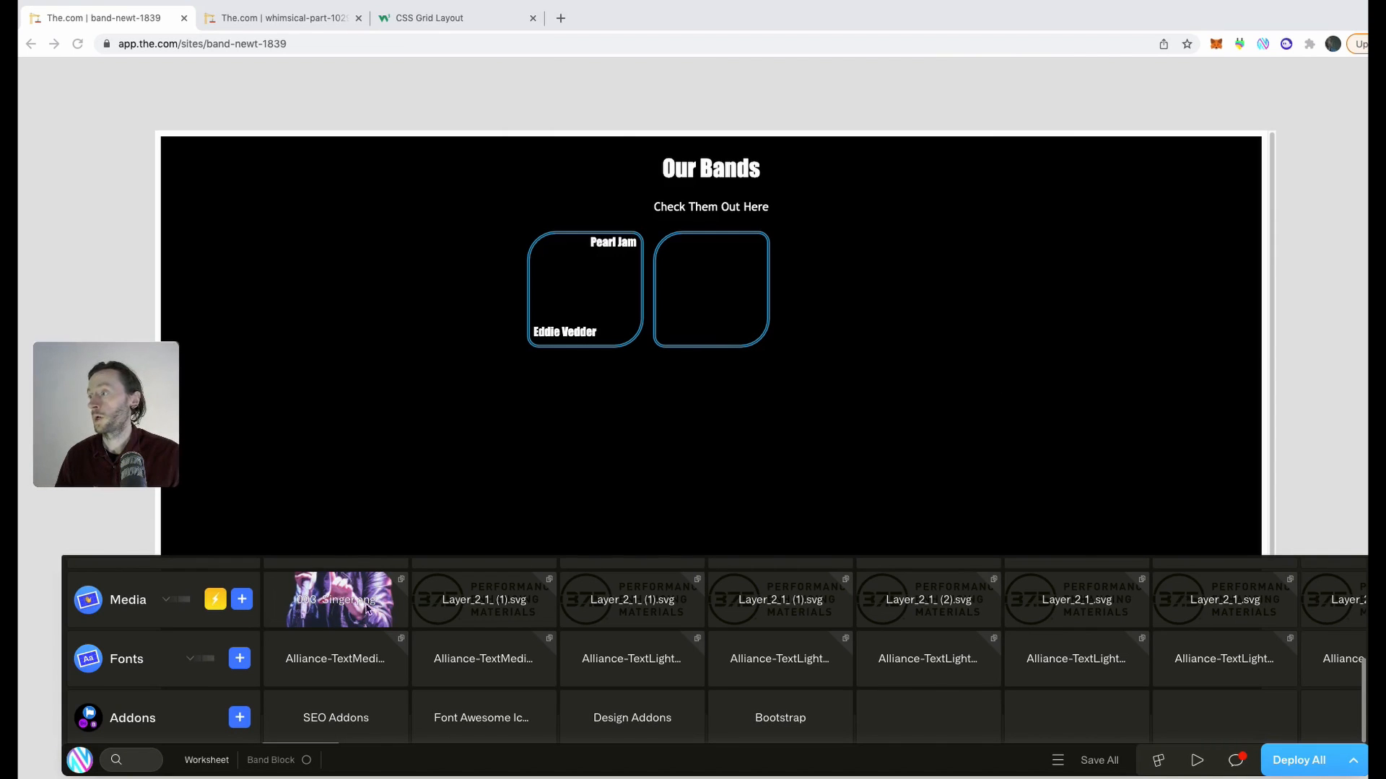
# In the Band Block, set the first Product Container's Background Image to 003-Singer.png.
pyautogui.scroll(3, 358, 604)
pyautogui.click(339, 648)
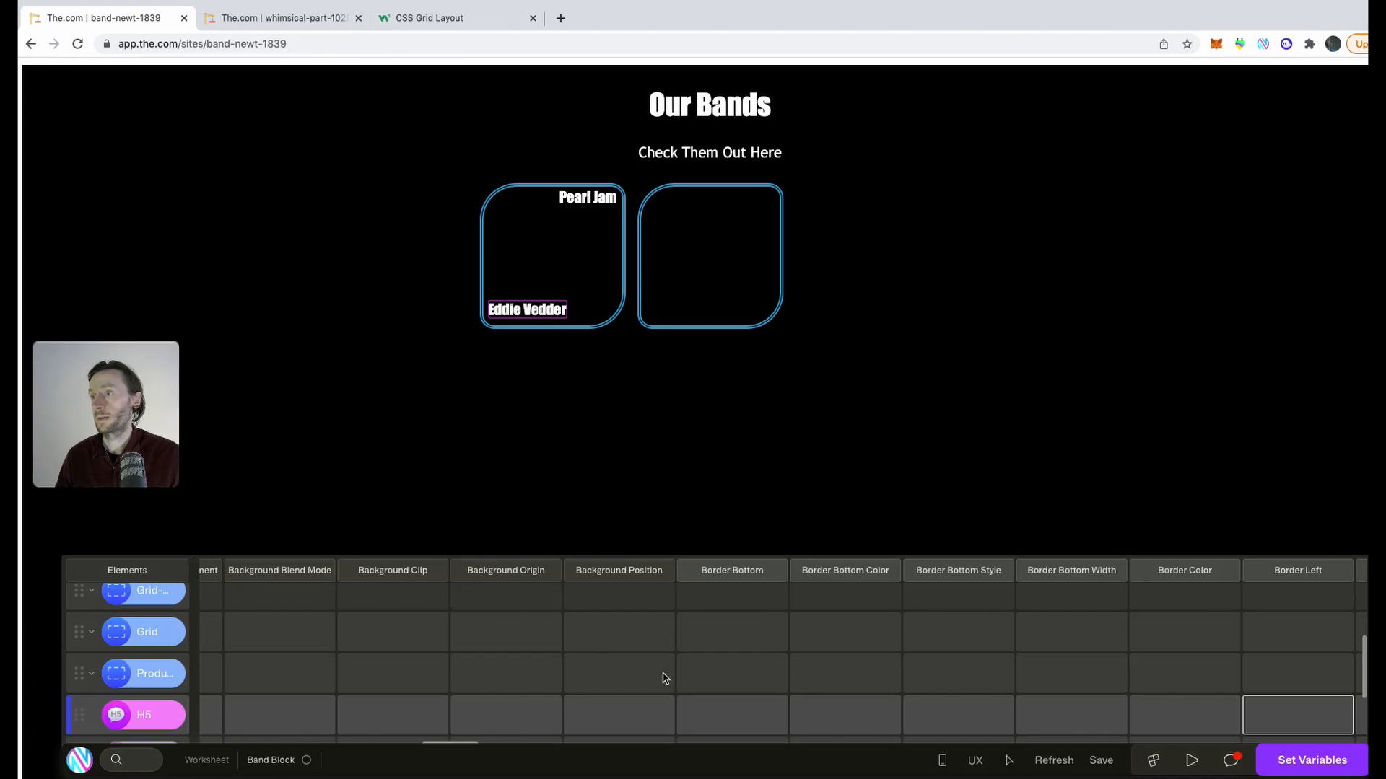
pyautogui.click(858, 682)
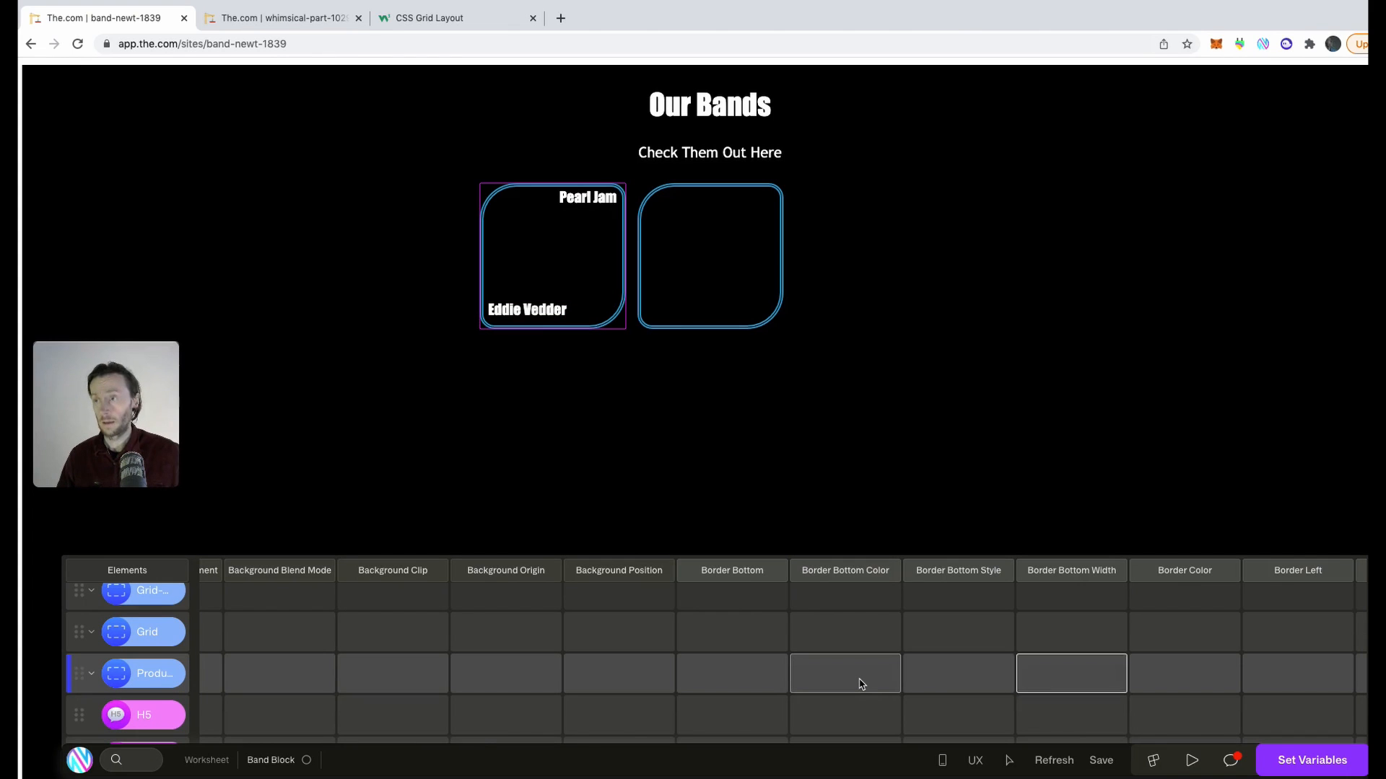
pyautogui.hscroll(10, 859, 682)
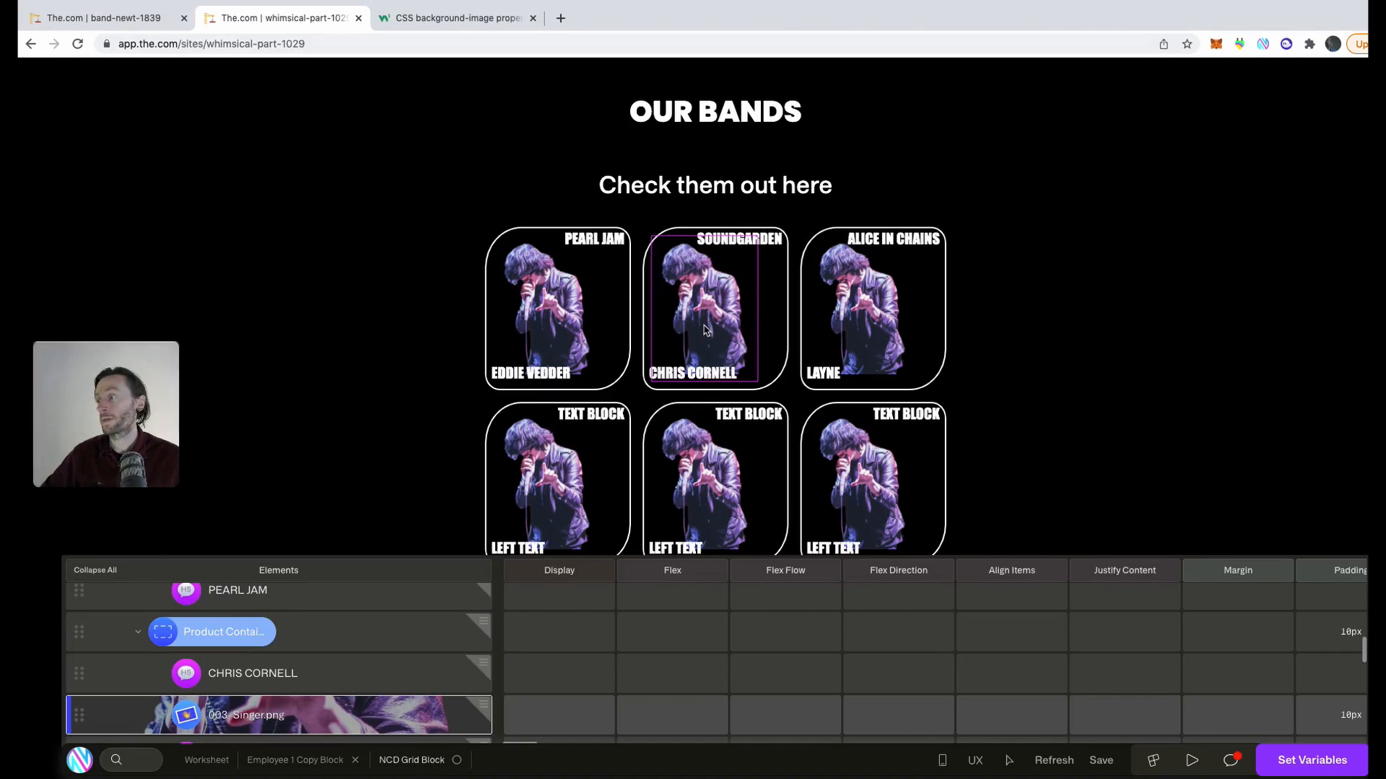
pyautogui.click(121, 19)
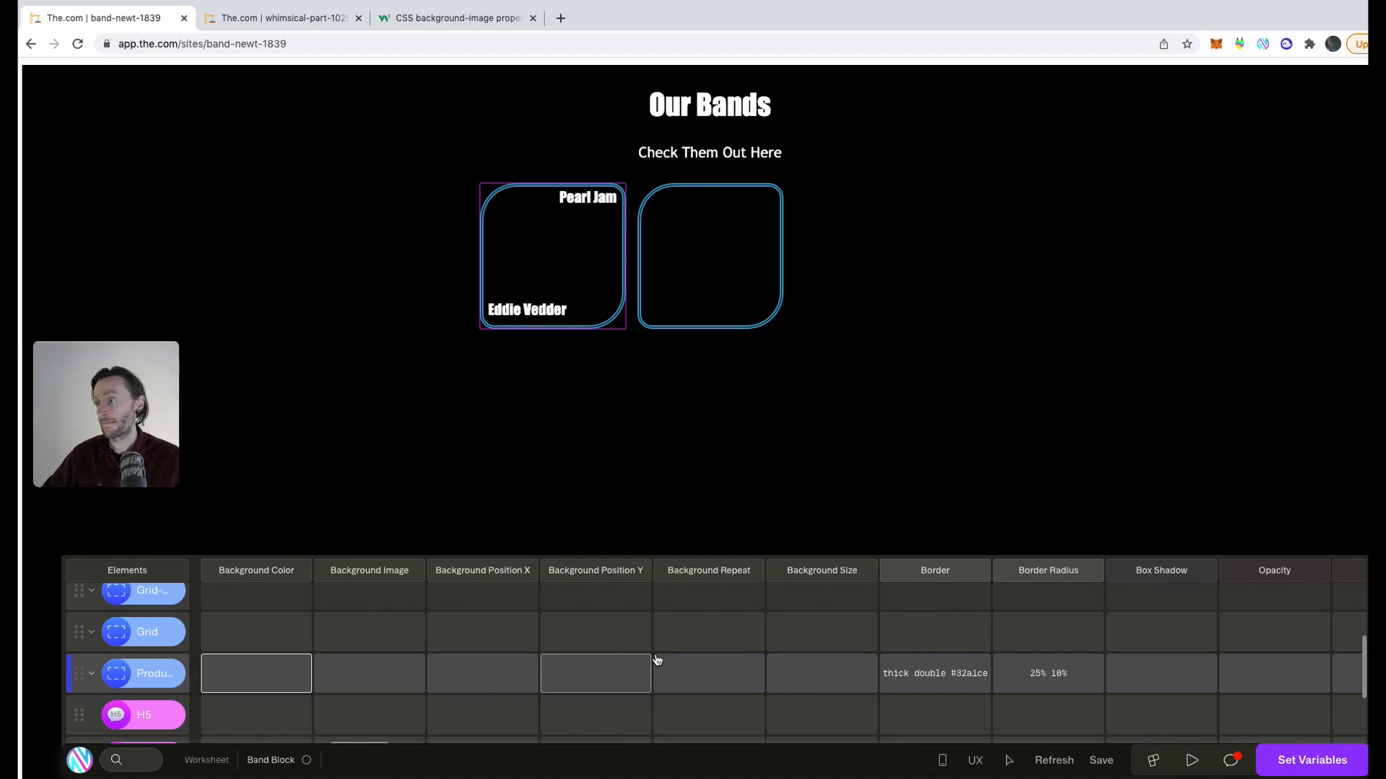
pyautogui.click(363, 667)
pyautogui.click(363, 667)
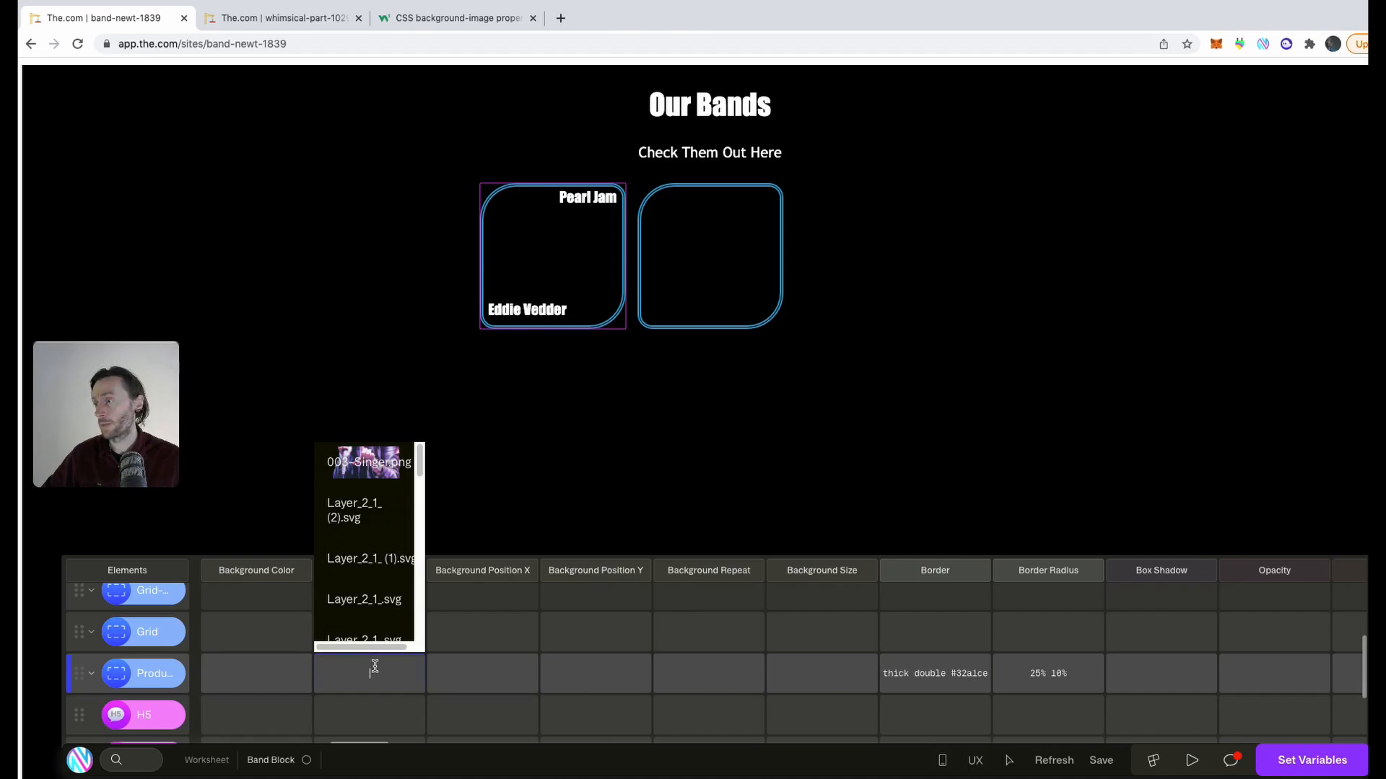
pyautogui.click(383, 468)
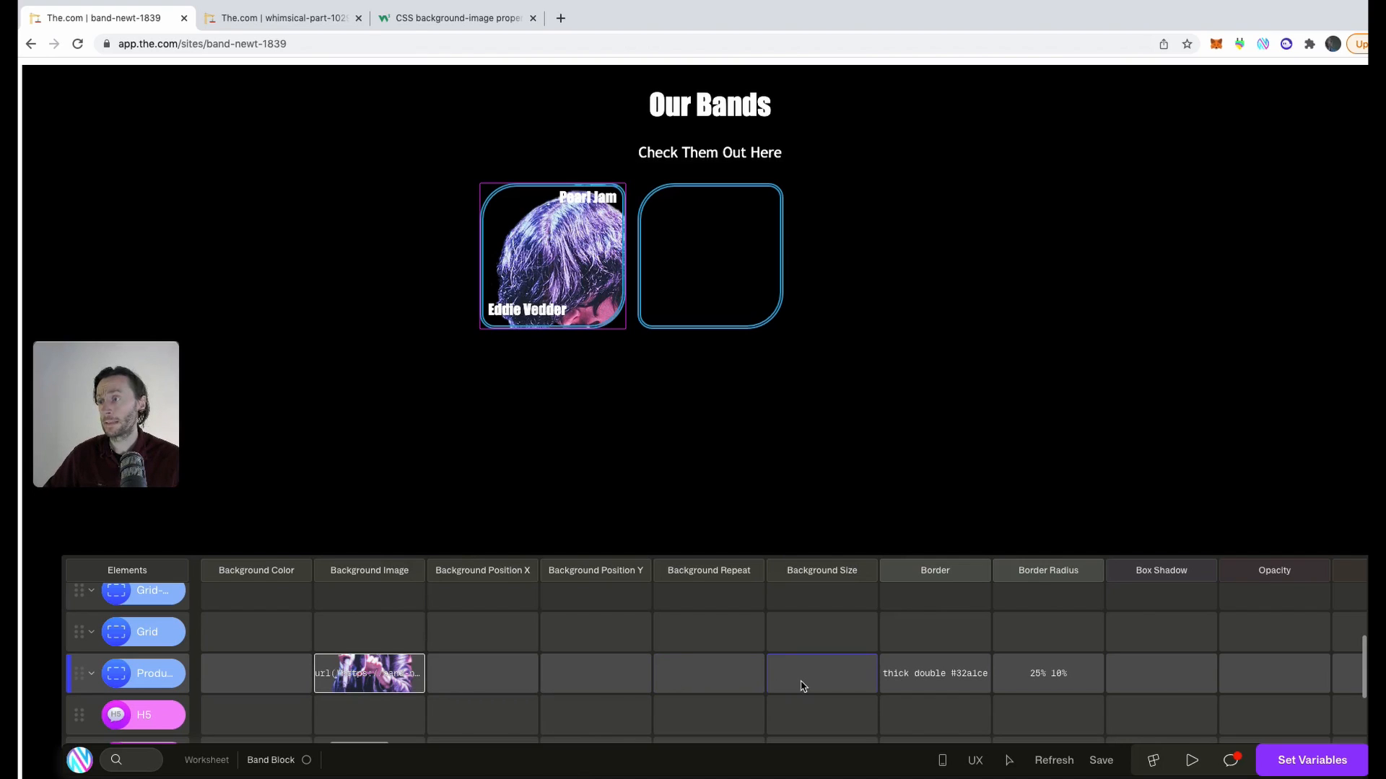
# Set the first Product Container's Background Repeat to no-repeat and its Background Size to contain.
pyautogui.click(723, 674)
pyautogui.click(732, 679)
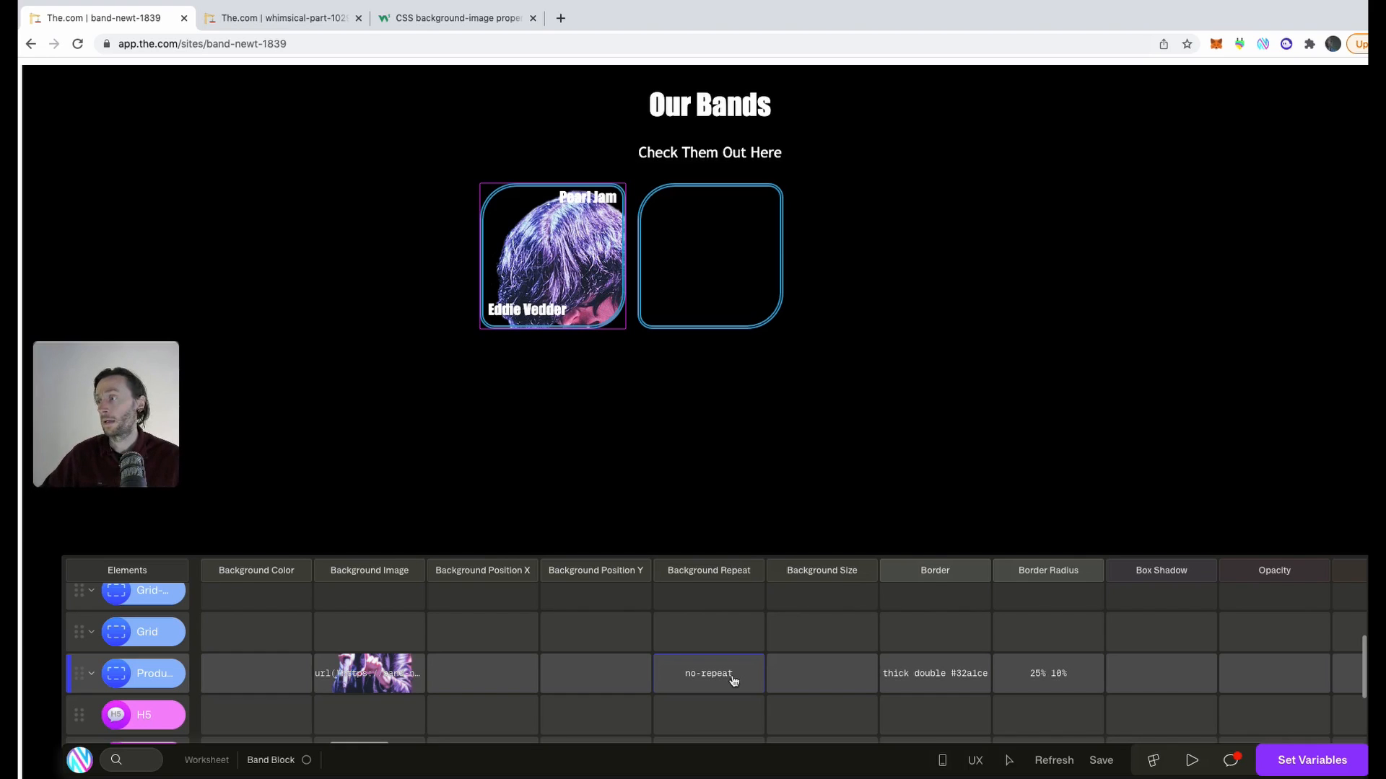
pyautogui.click(829, 675)
pyautogui.click(820, 677)
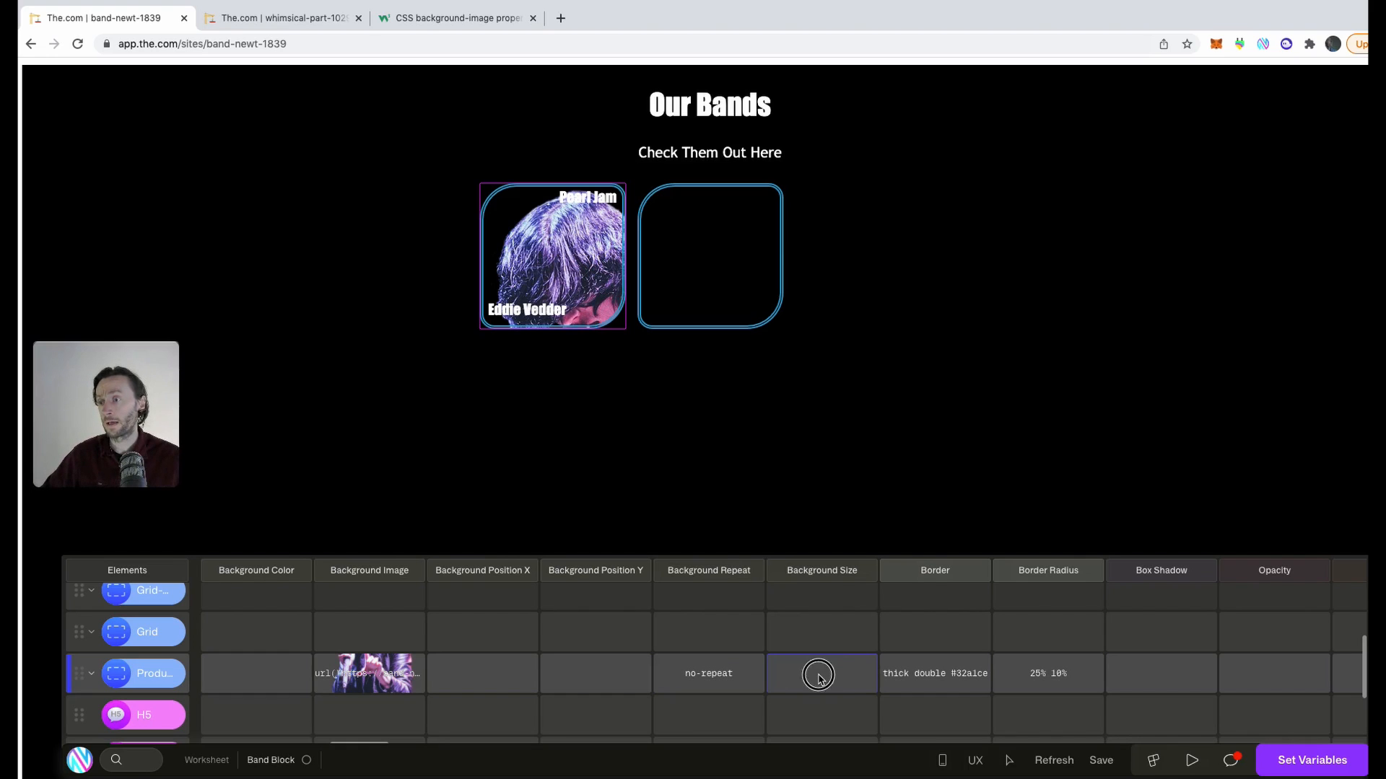
pyautogui.click(822, 516)
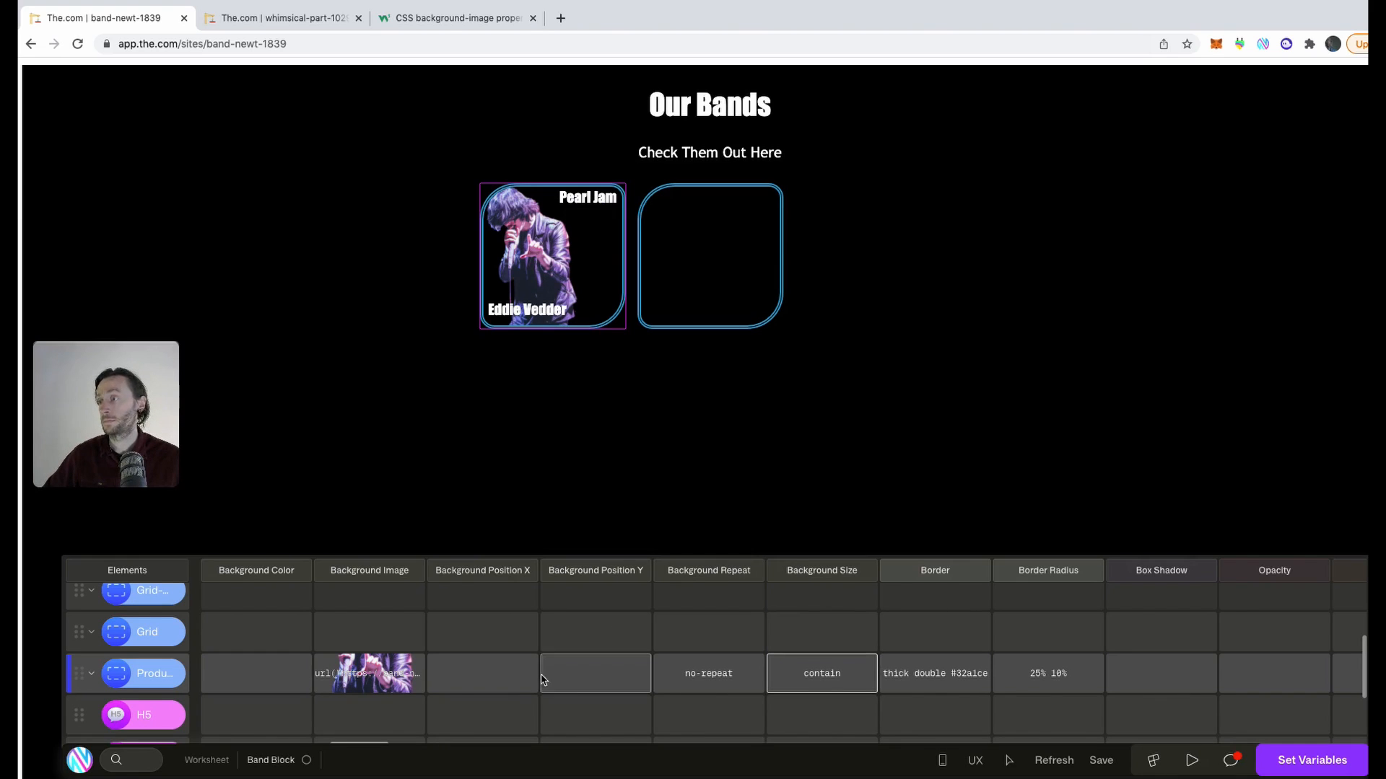
# Set the first Product Container's Background Position X to center and compare the card with the reference site's cards.
pyautogui.click(510, 677)
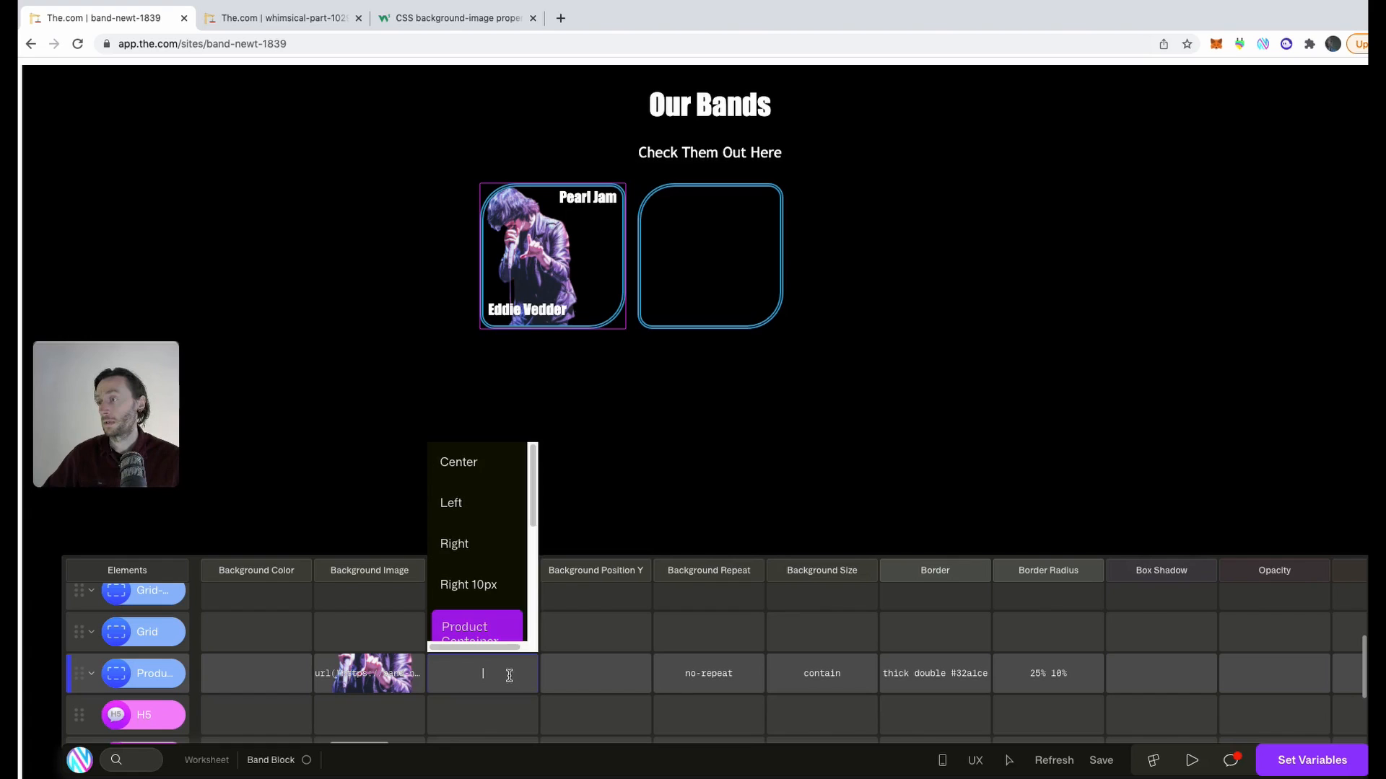
pyautogui.click(487, 477)
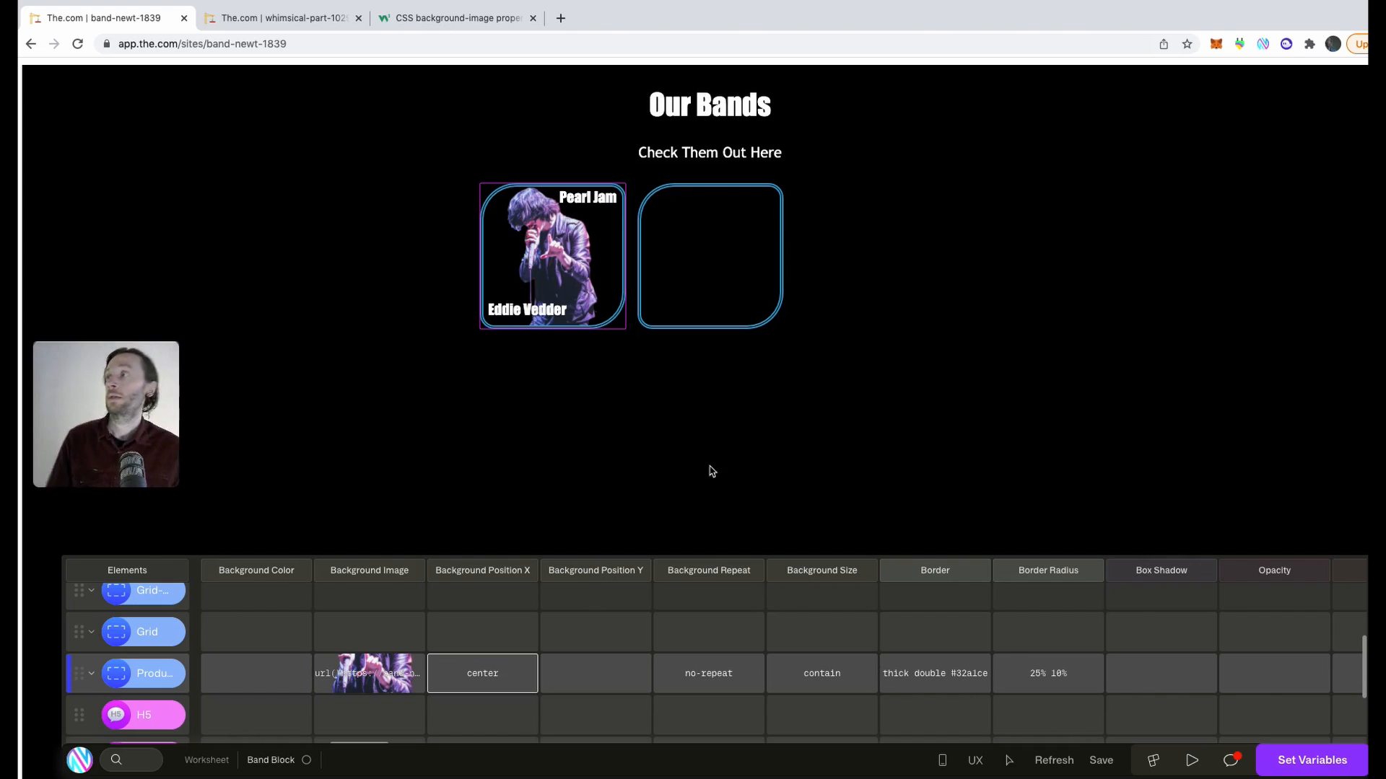
pyautogui.click(316, 14)
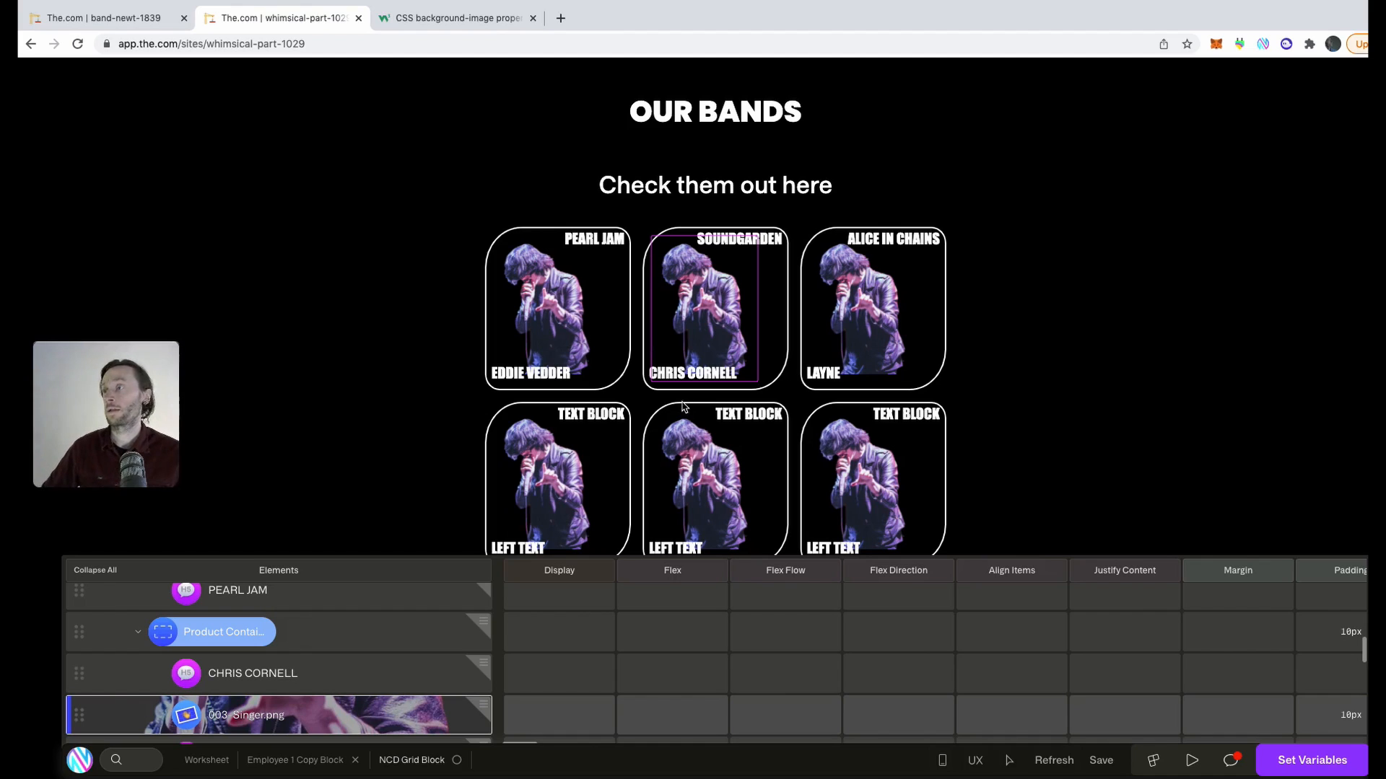
pyautogui.click(124, 19)
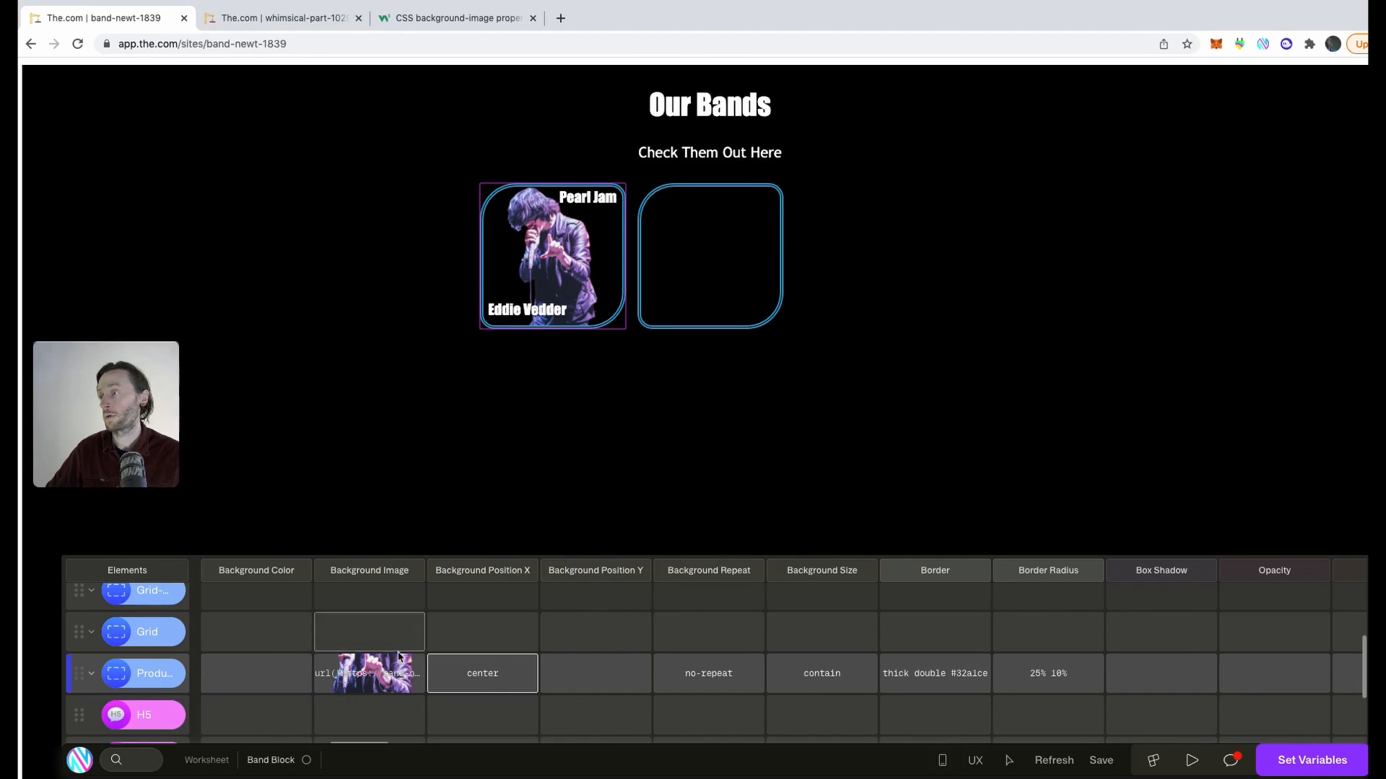
pyautogui.click(261, 23)
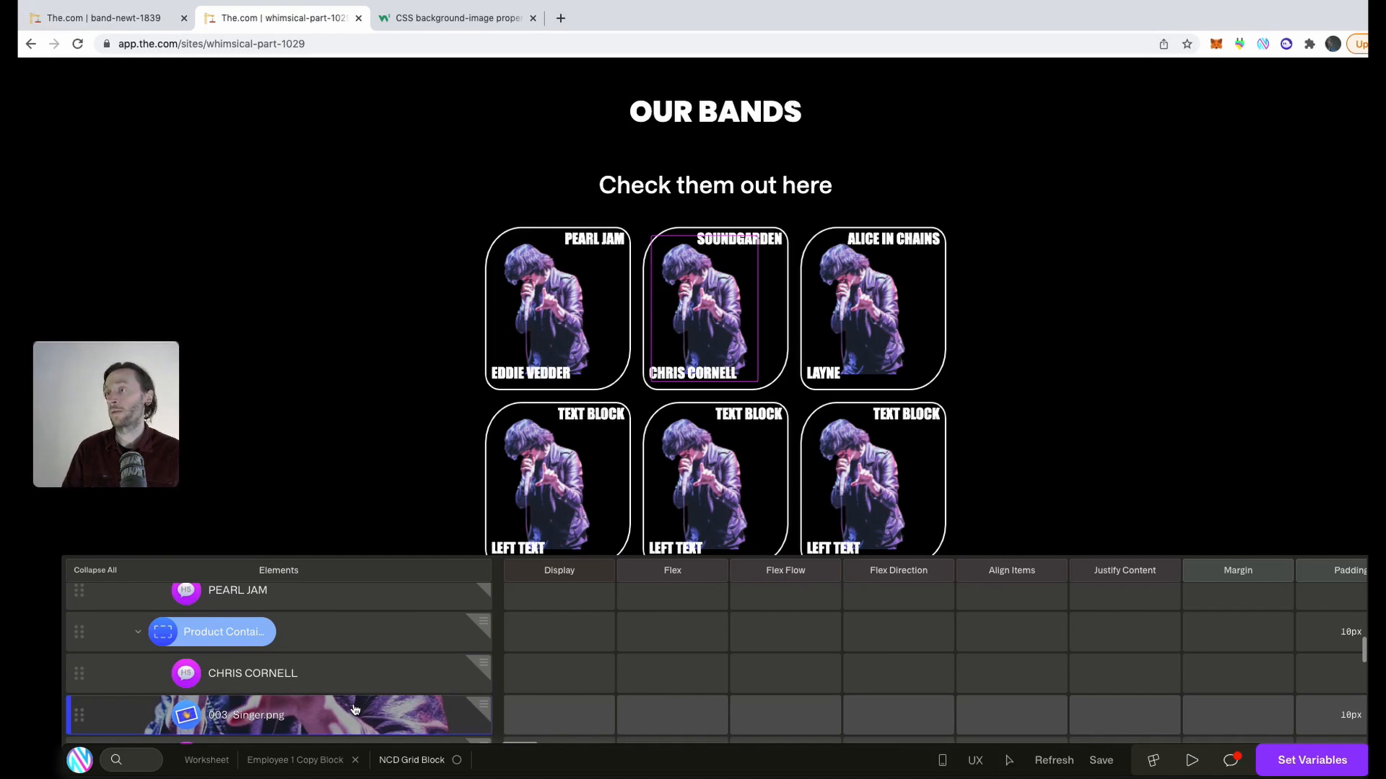
pyautogui.click(118, 18)
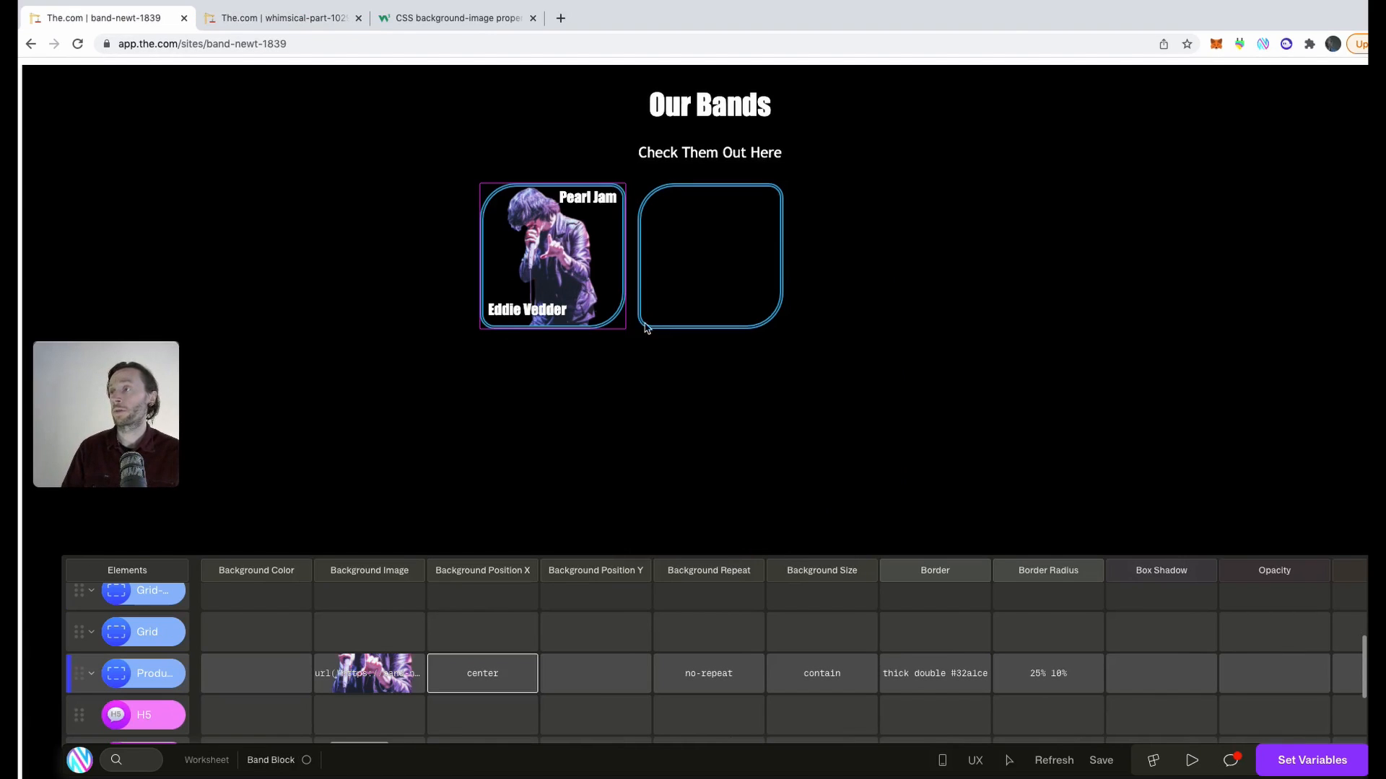
# Delete the empty second Product Container from the grid.
pyautogui.click(562, 247)
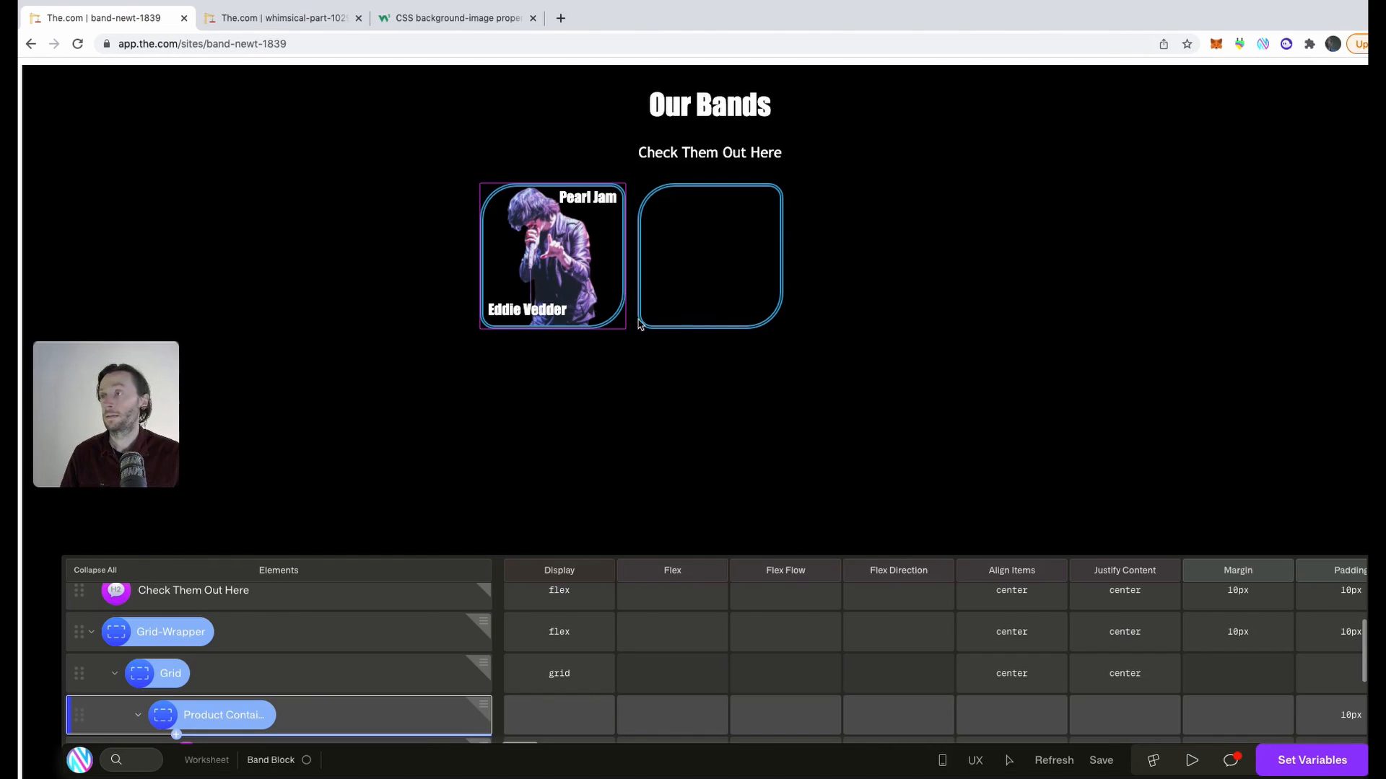
pyautogui.click(675, 312)
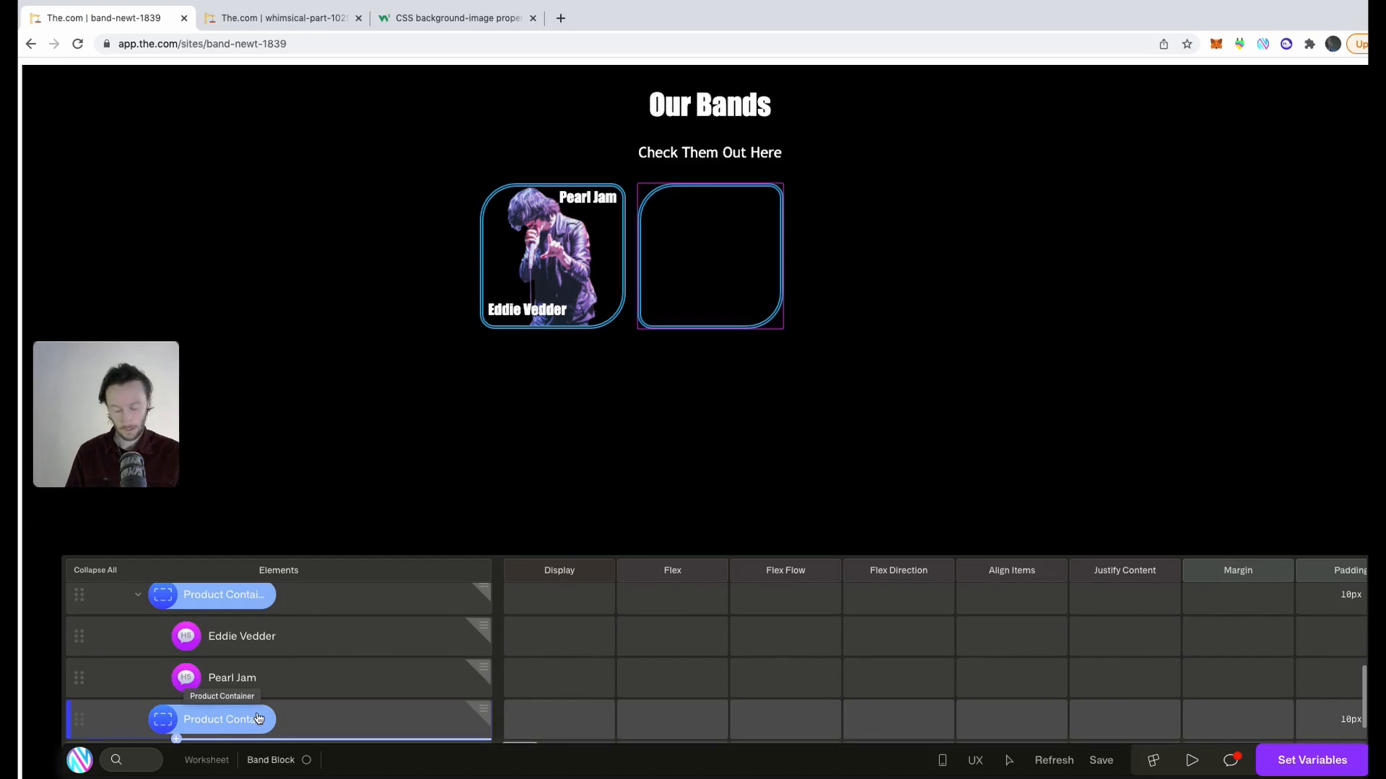
pyautogui.press('Delete')
pyautogui.click(691, 450)
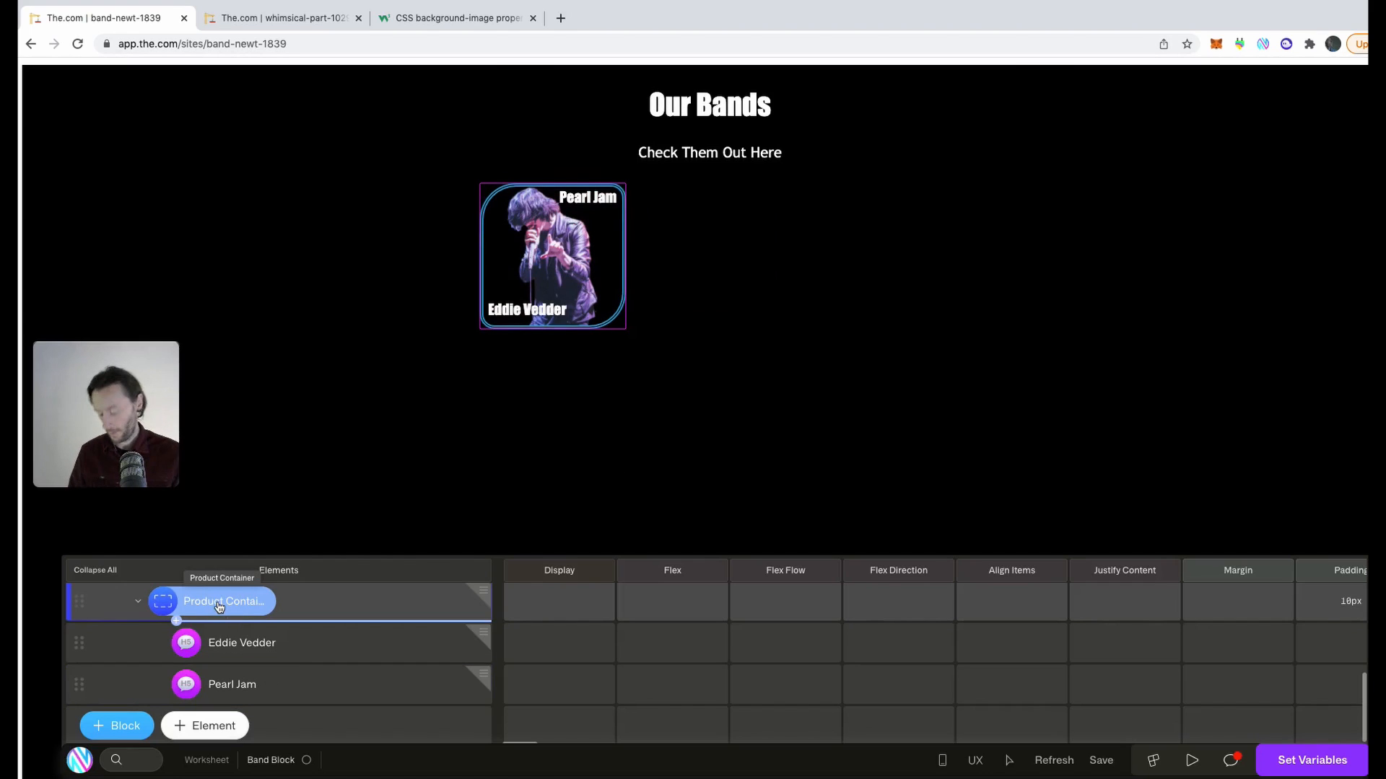
# Copy the finished Pearl Jam Product Container and paste it five times into the Grid to fill two rows of three.
pyautogui.scroll(2, 218, 607)
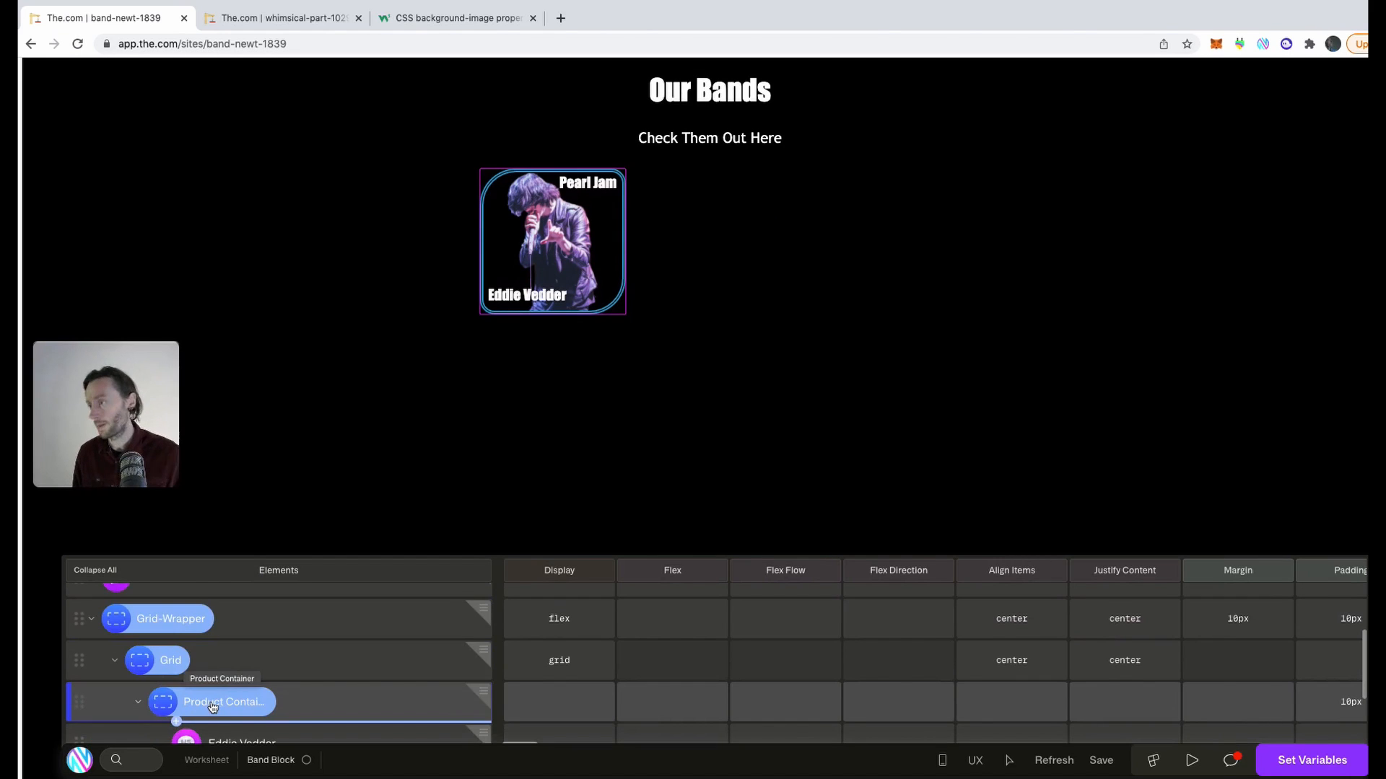
pyautogui.click(173, 661)
pyautogui.press('super+v')
pyautogui.press('super+v')
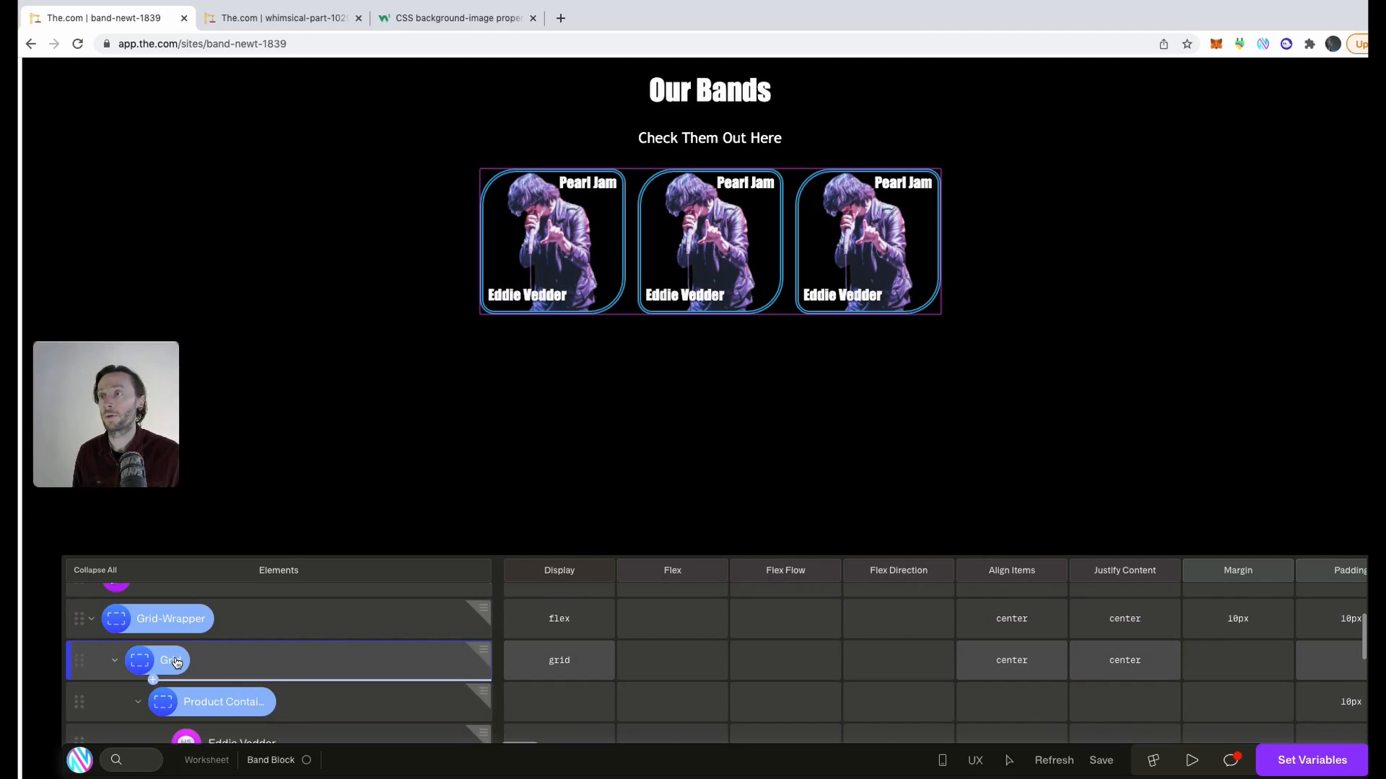
pyautogui.press('super+v')
pyautogui.press('super+v')
pyautogui.press('super+v')
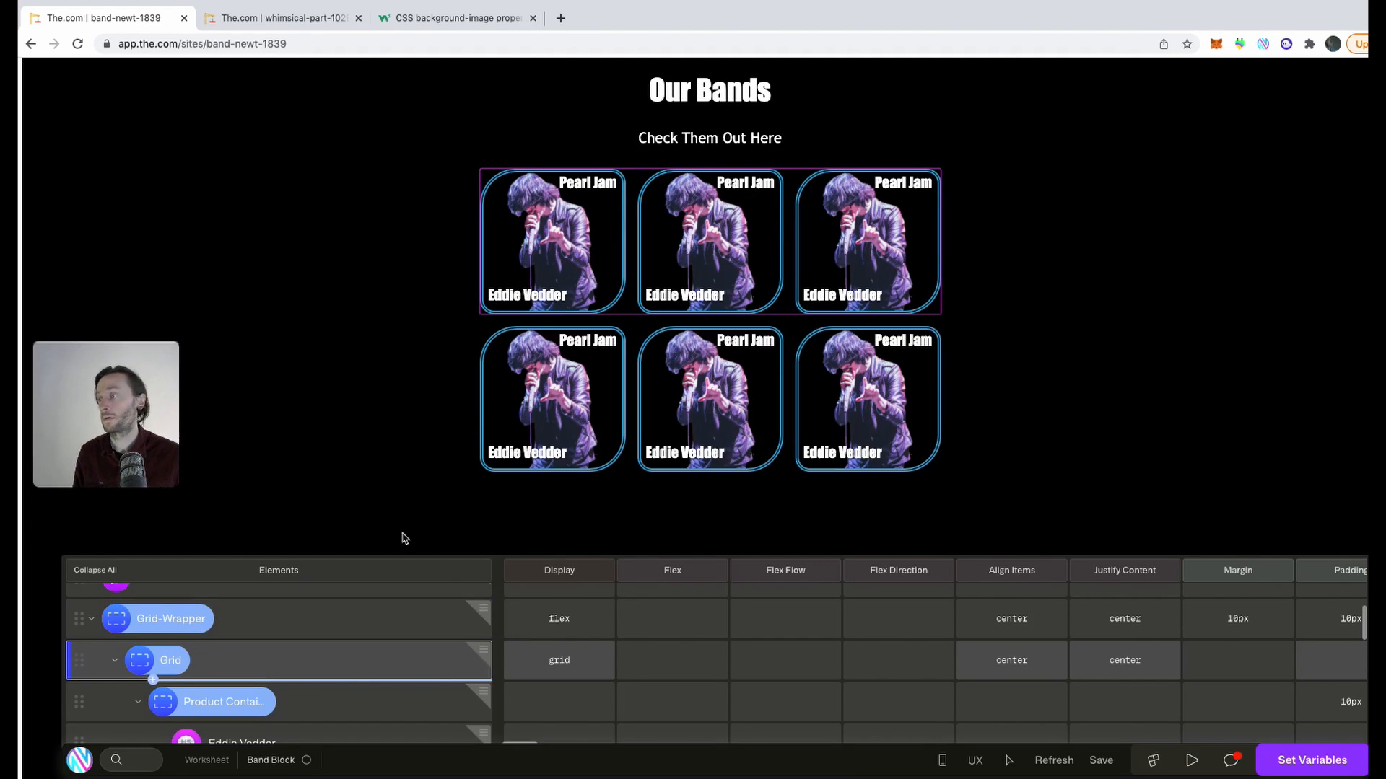
# Change the artist heading in the second Product Container of the top row to "Lance".
pyautogui.scroll(-3, 356, 681)
pyautogui.scroll(2, 354, 675)
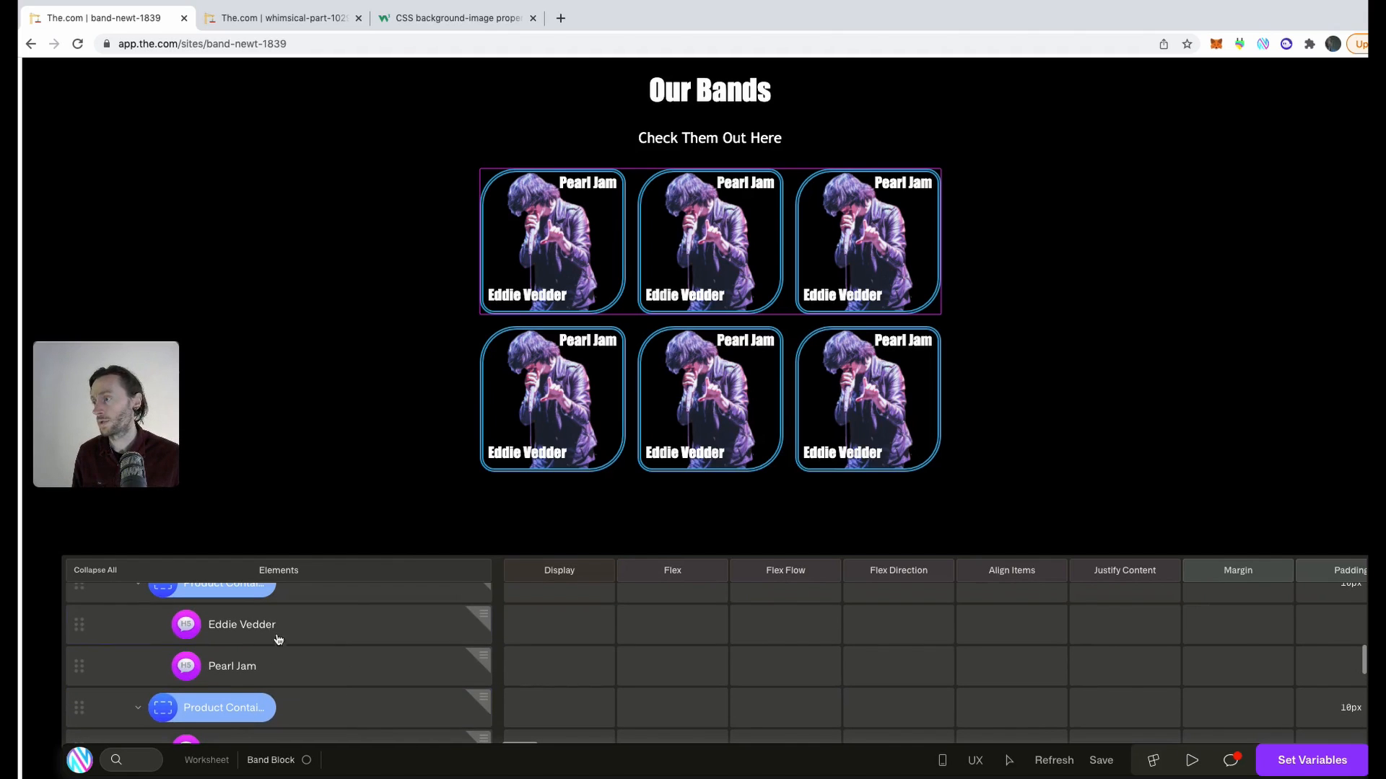
pyautogui.click(267, 624)
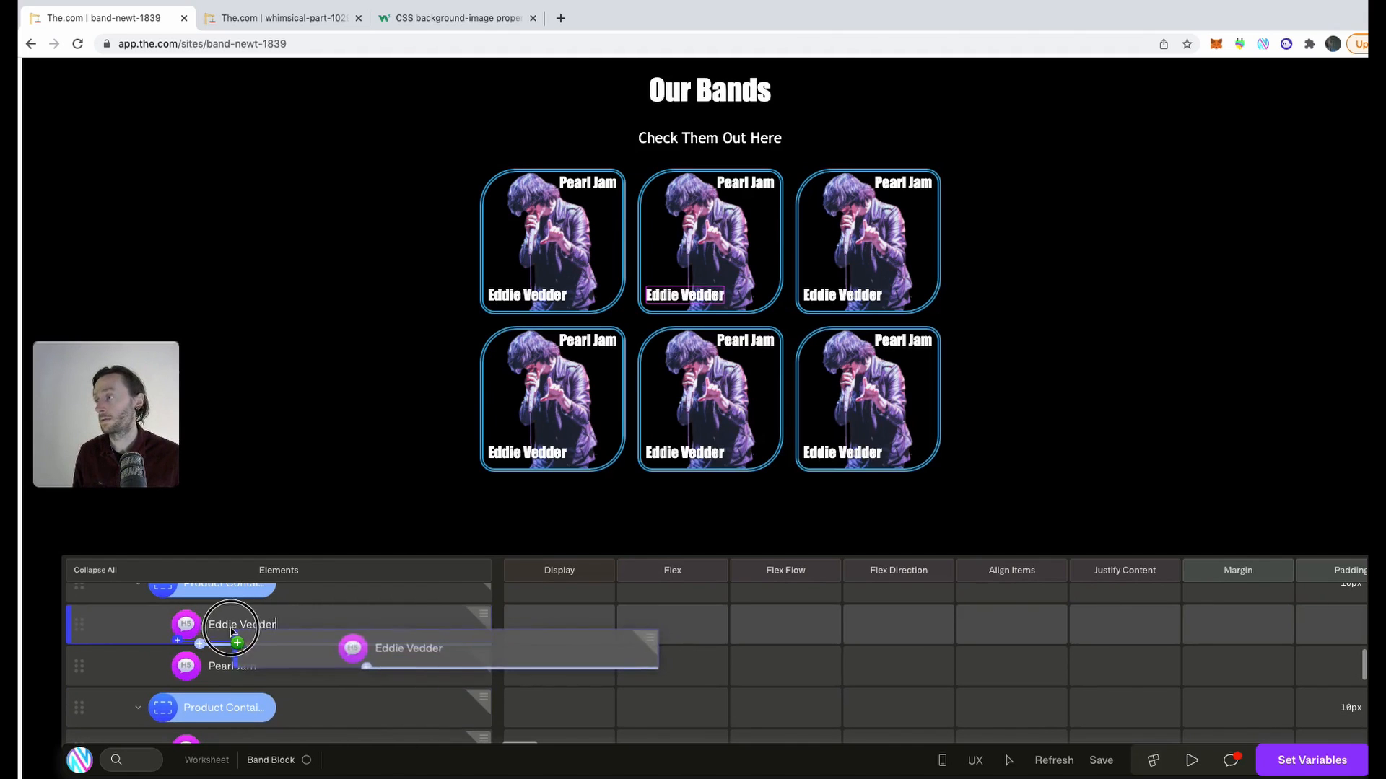
pyautogui.doubleClick(285, 625)
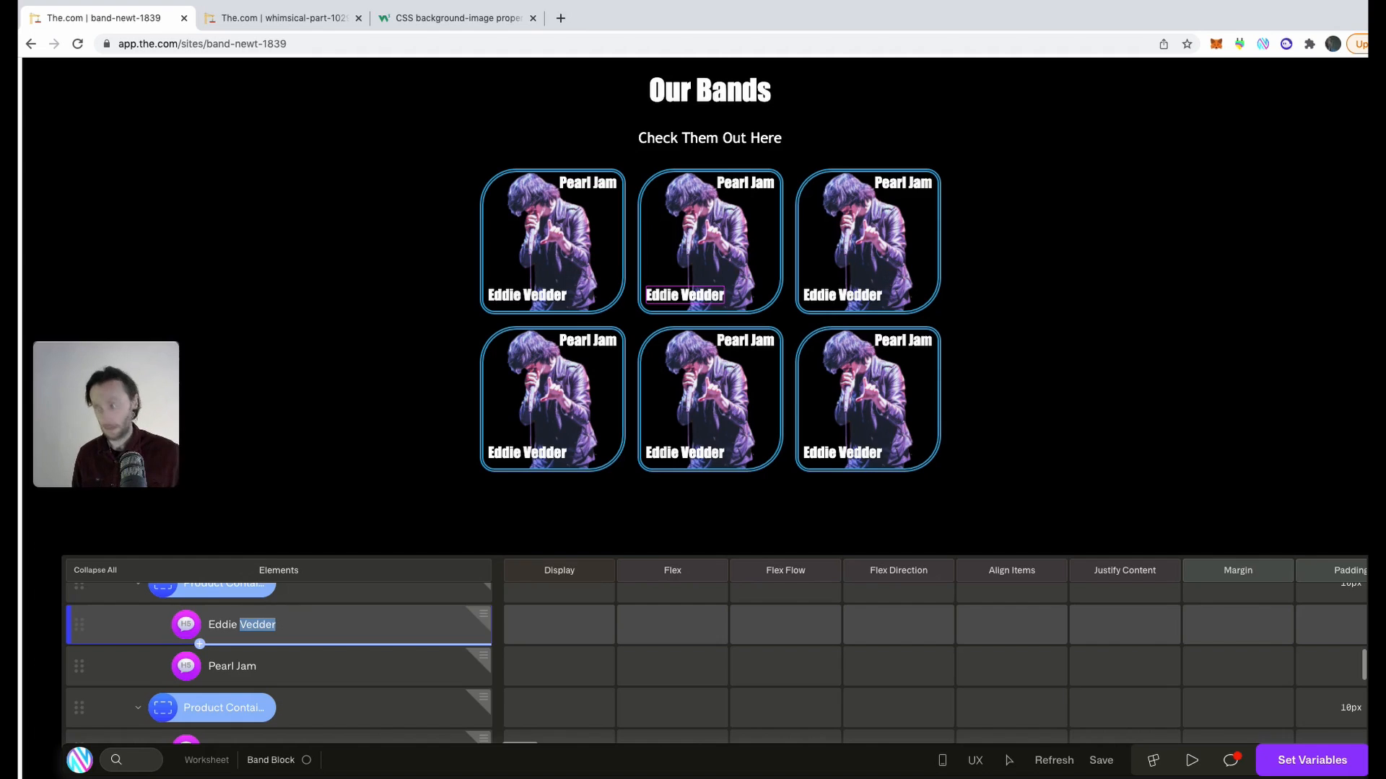
pyautogui.press('BackSpace')
pyautogui.press('BackSpace')
pyautogui.press('BackSpace')
pyautogui.press('BackSpace')
pyautogui.press('BackSpace')
pyautogui.press('BackSpace')
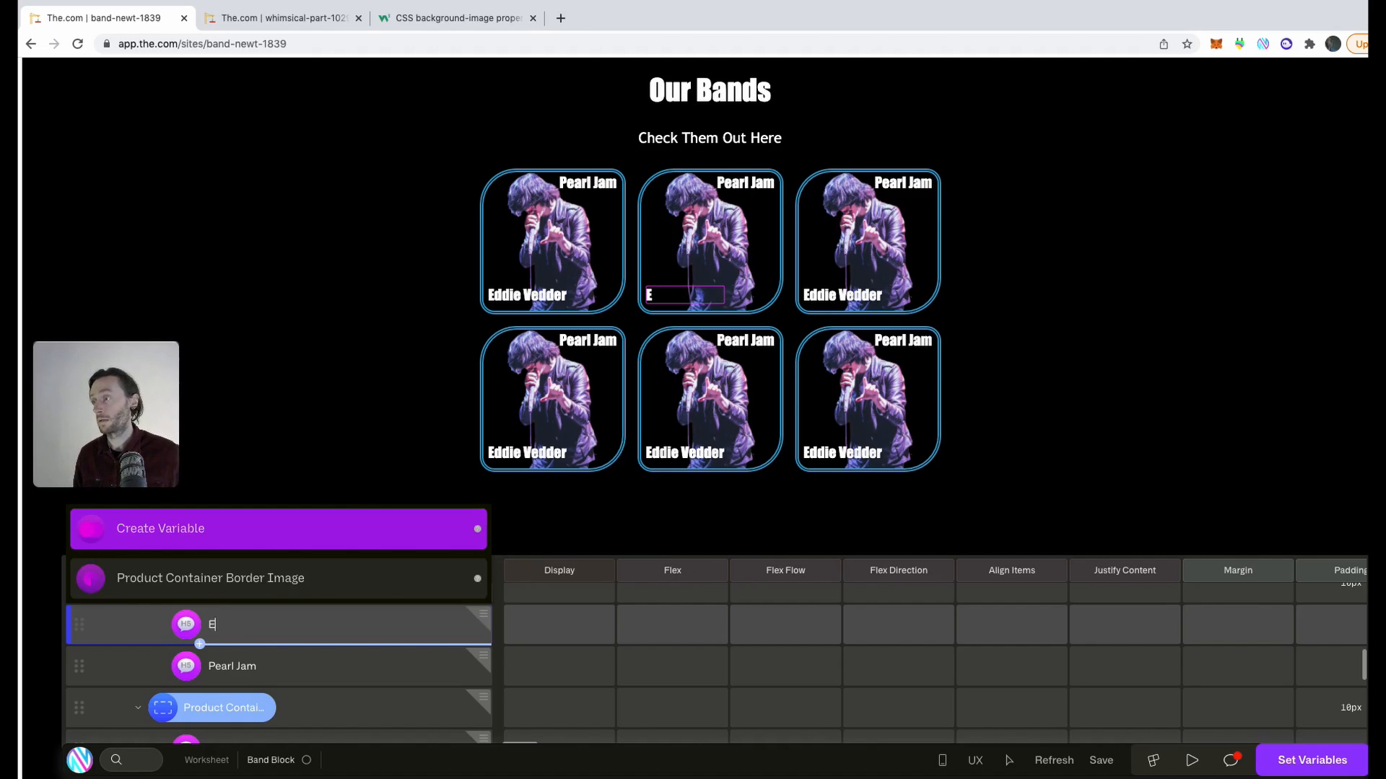
pyautogui.press('BackSpace')
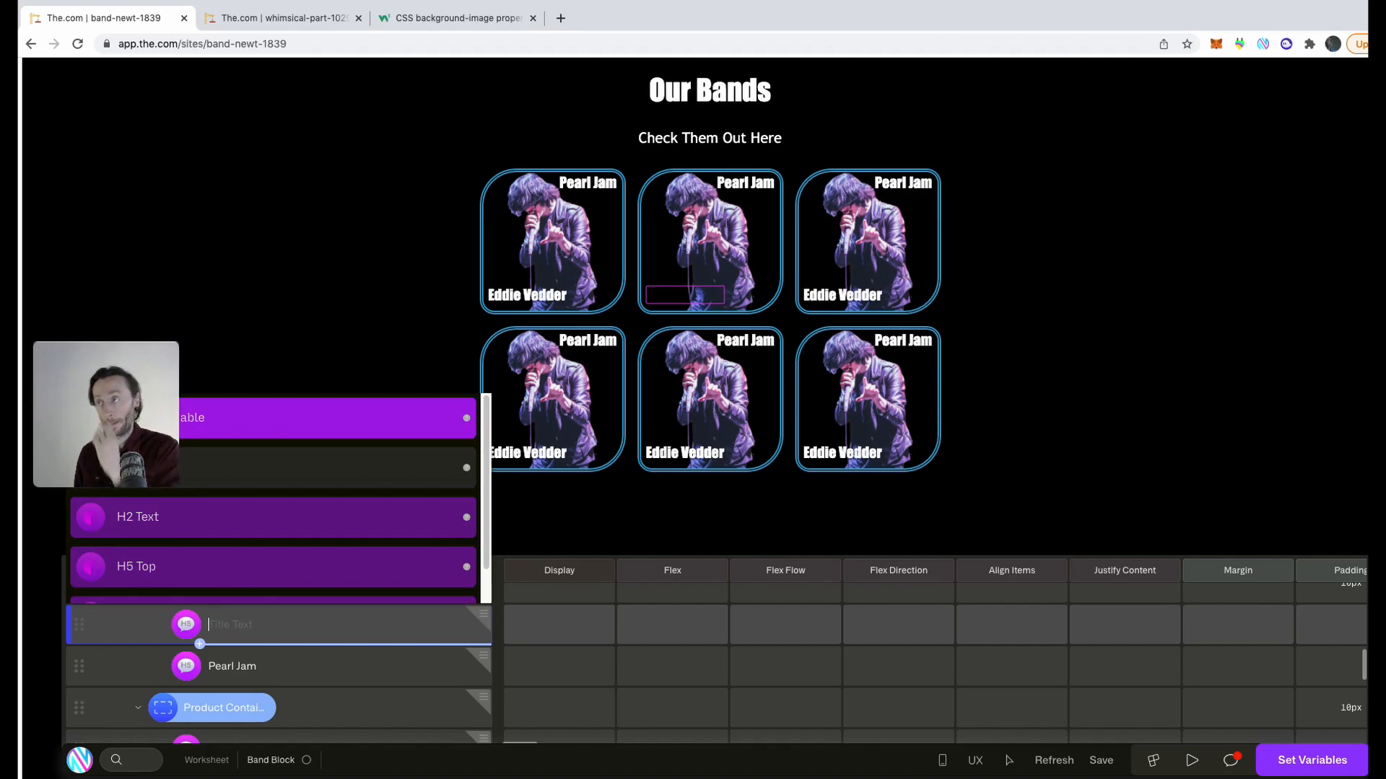
pyautogui.write('Lance')
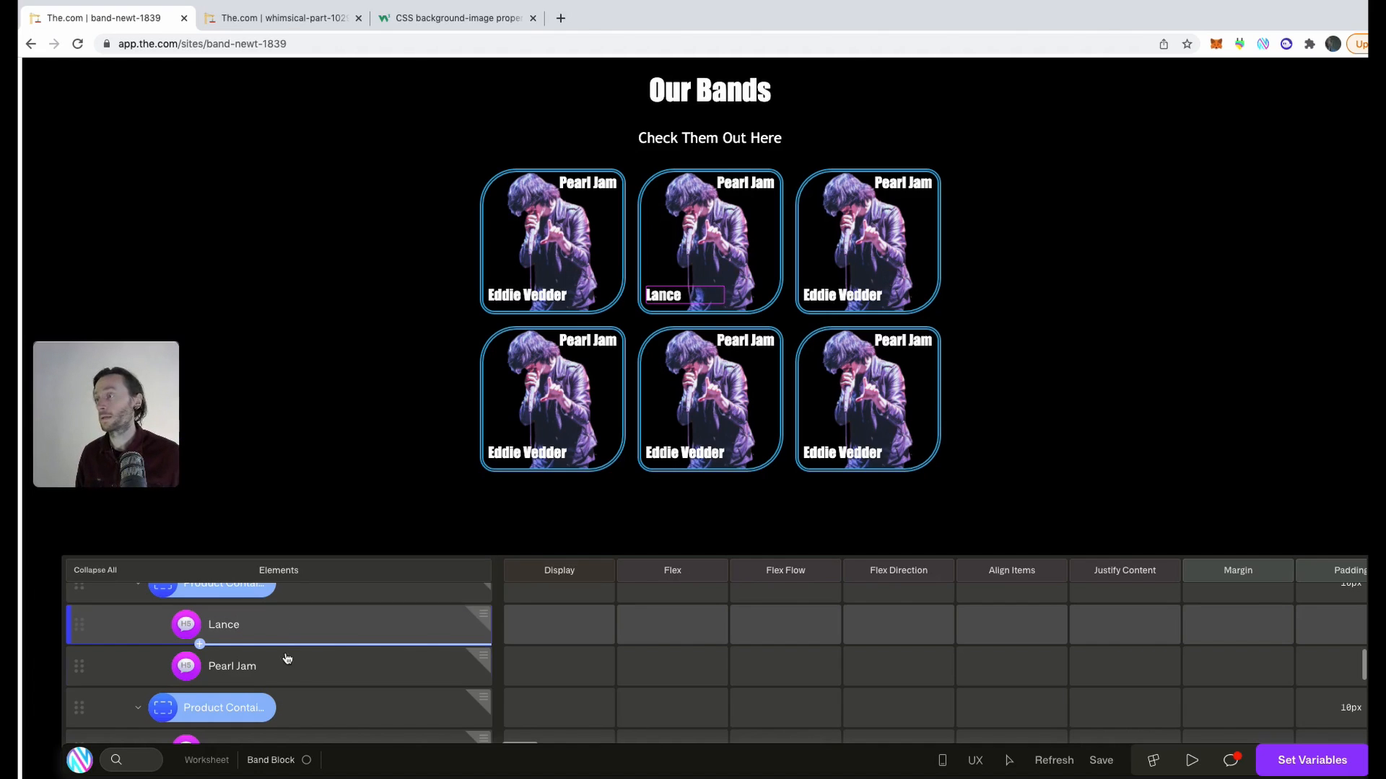
# Replace the second card's Pearl Jam band heading with "alice in Chains".
pyautogui.click(262, 666)
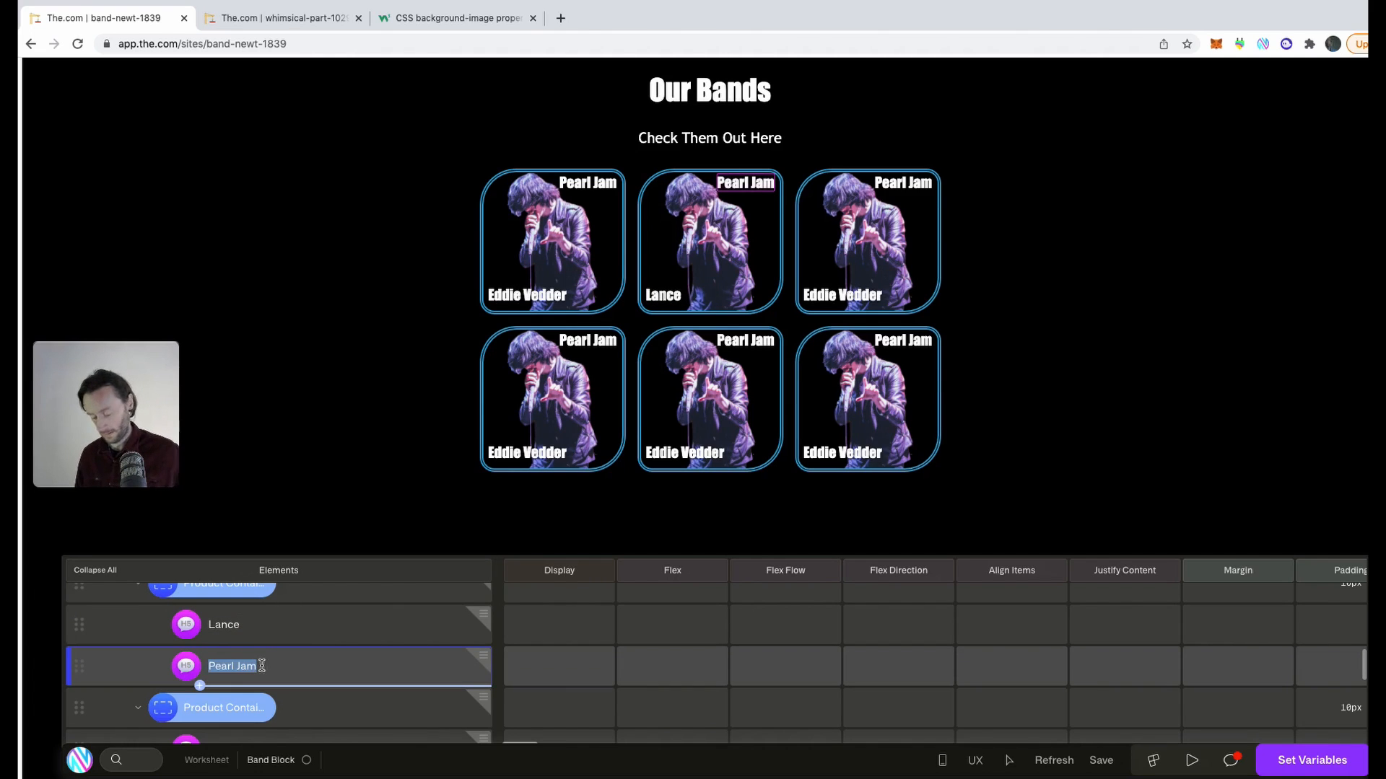
pyautogui.write('alice in Chains')
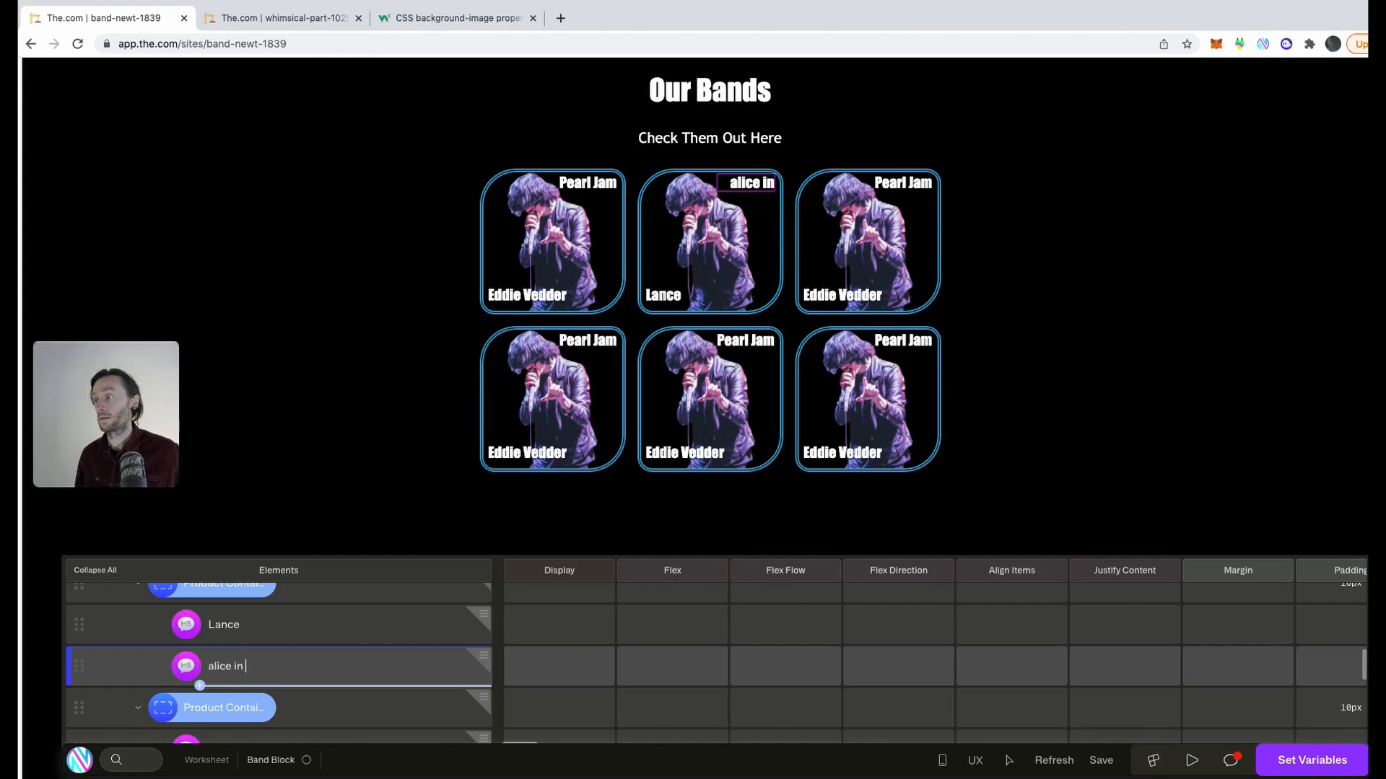
pyautogui.click(331, 693)
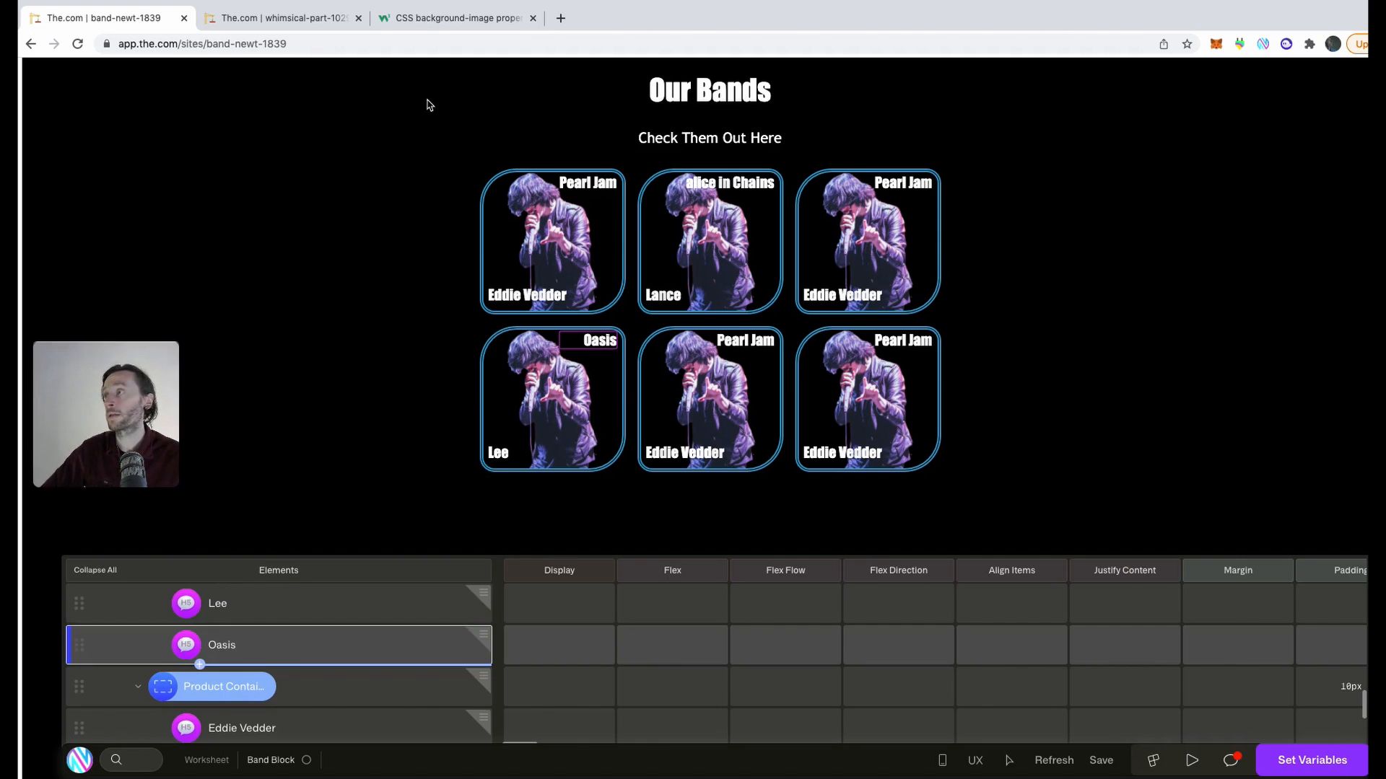
# Compare the band cards with the reference site's grid and select the fifth Product Container's Border Radius value.
pyautogui.click(306, 17)
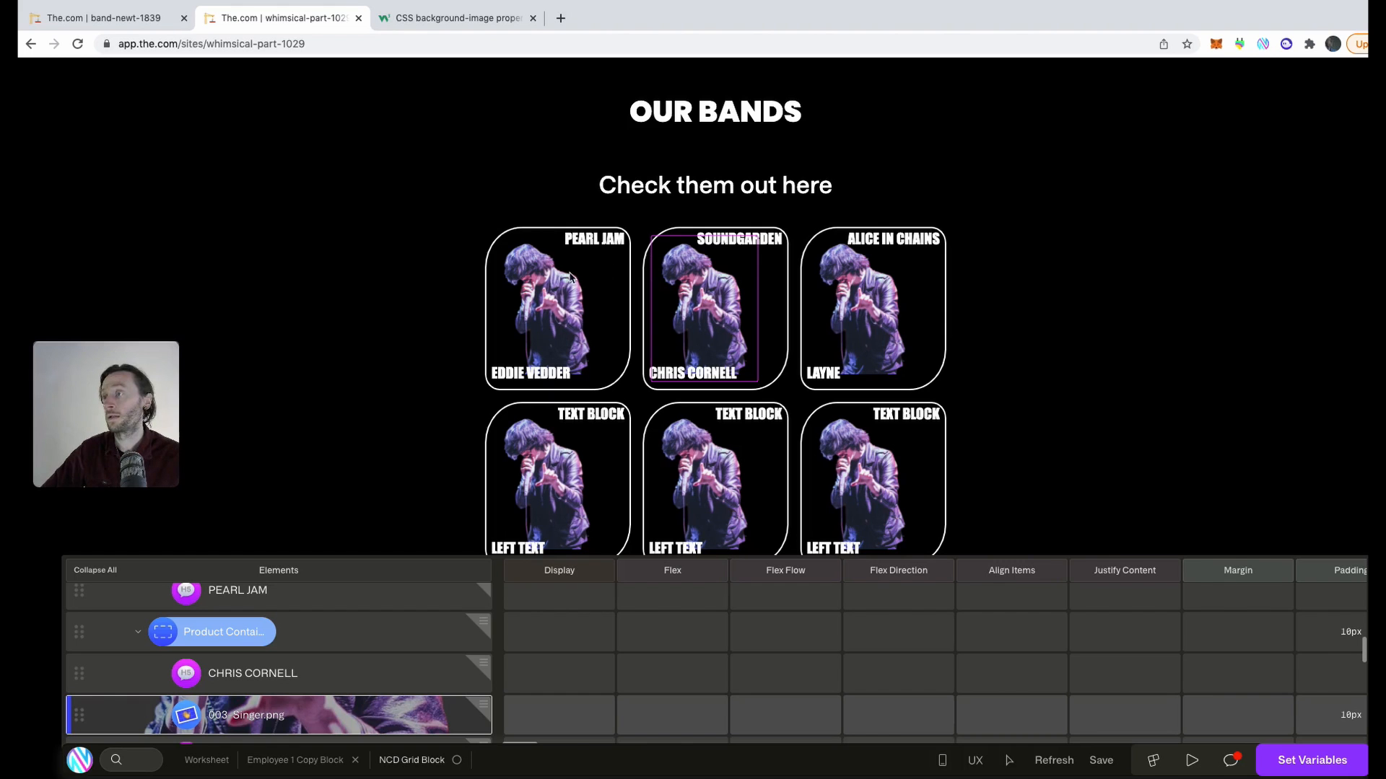
pyautogui.click(56, 17)
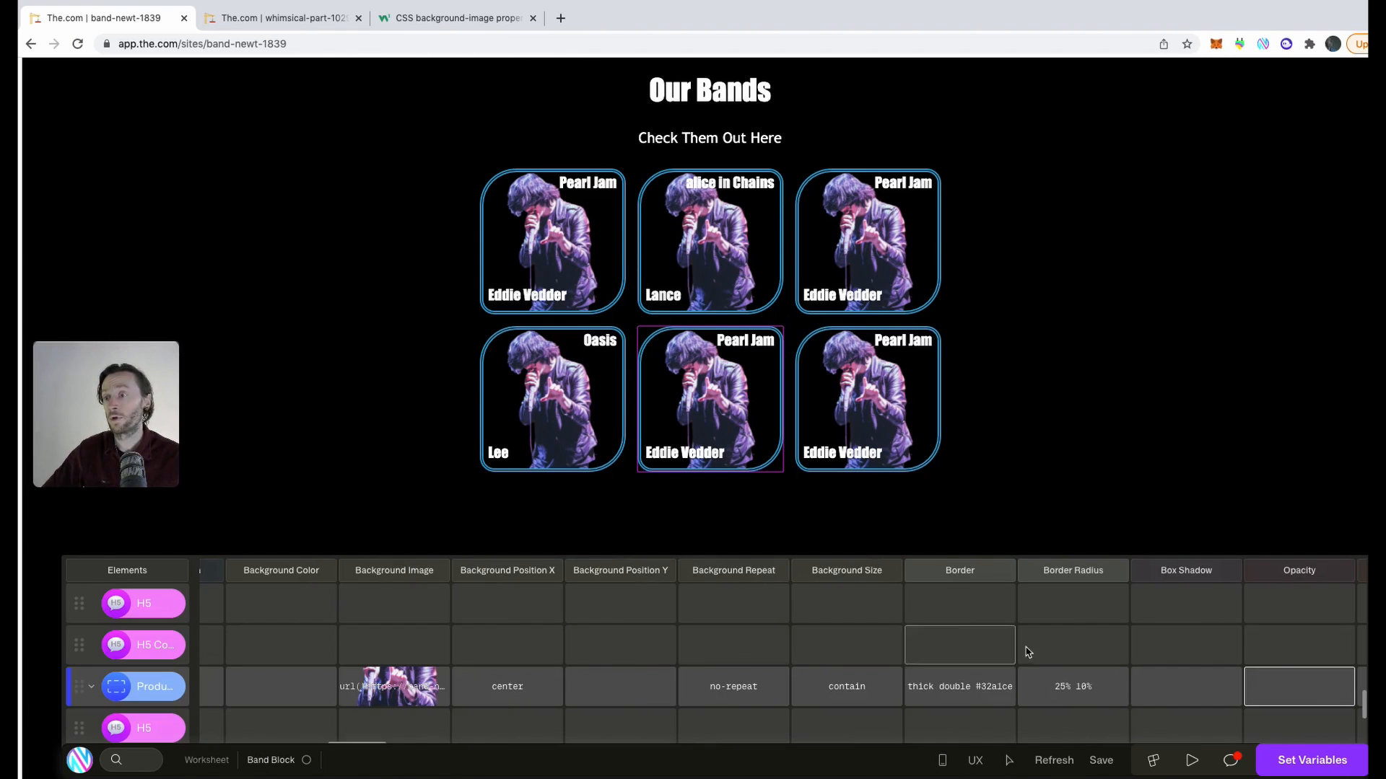
pyautogui.click(1022, 697)
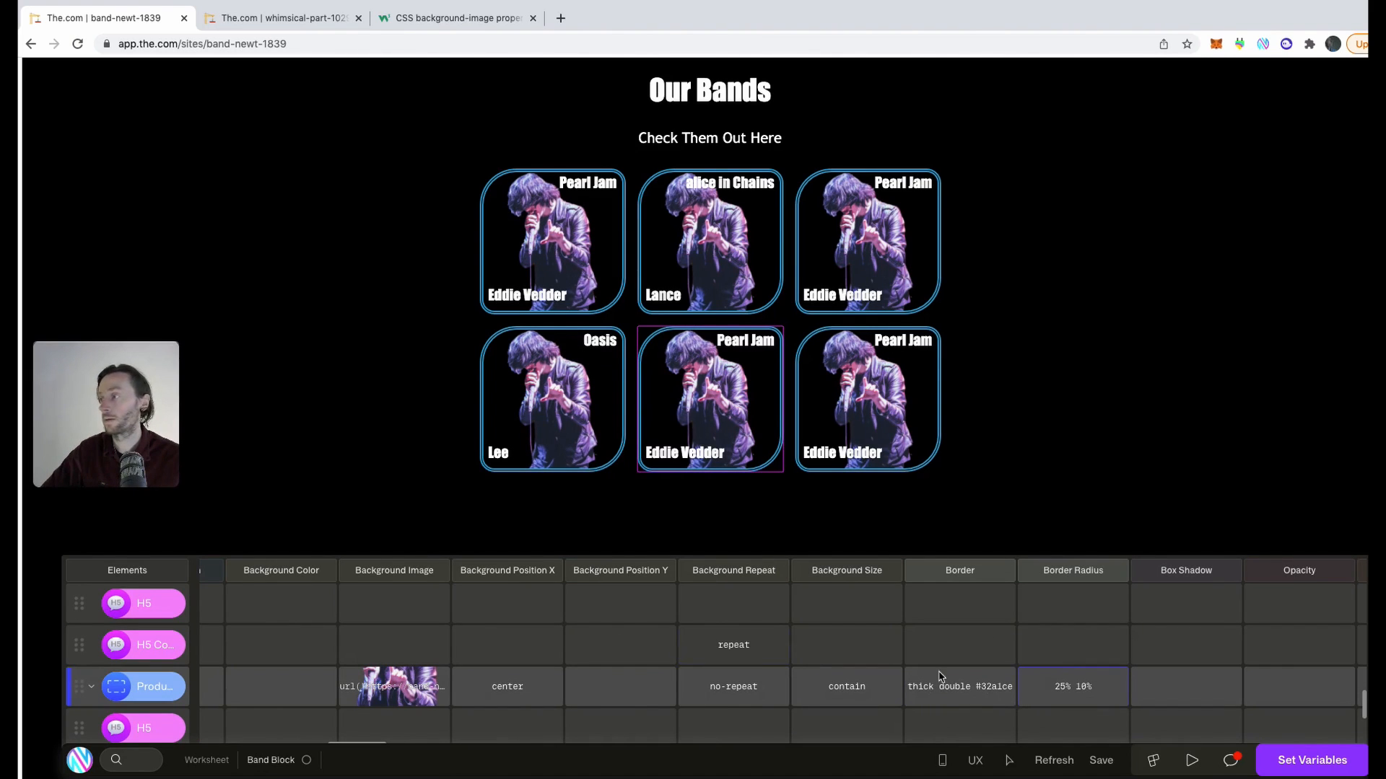